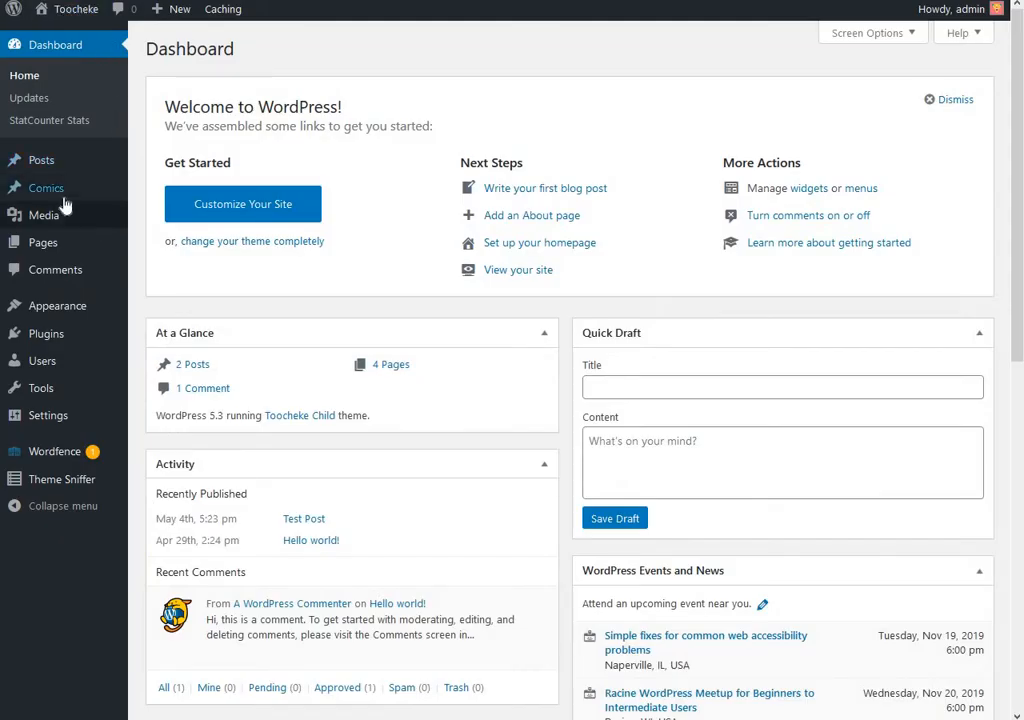
Open the list of all comics and look through its entries
{"action": "mouse_move", "coordinate": [58, 201]}
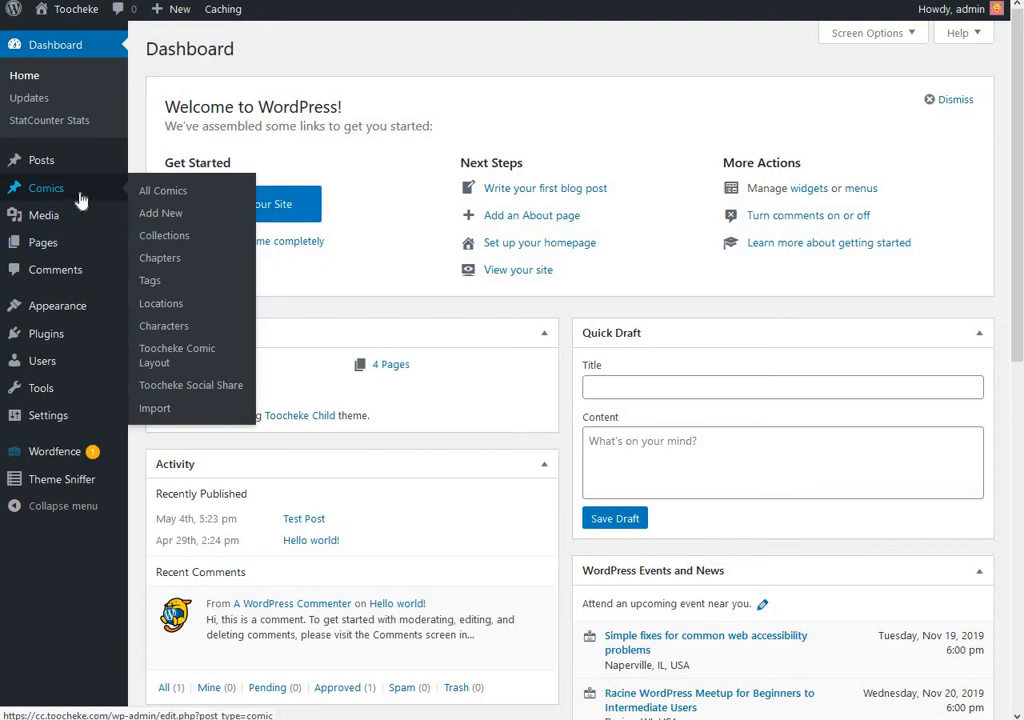
{"action": "left_click", "coordinate": [235, 194]}
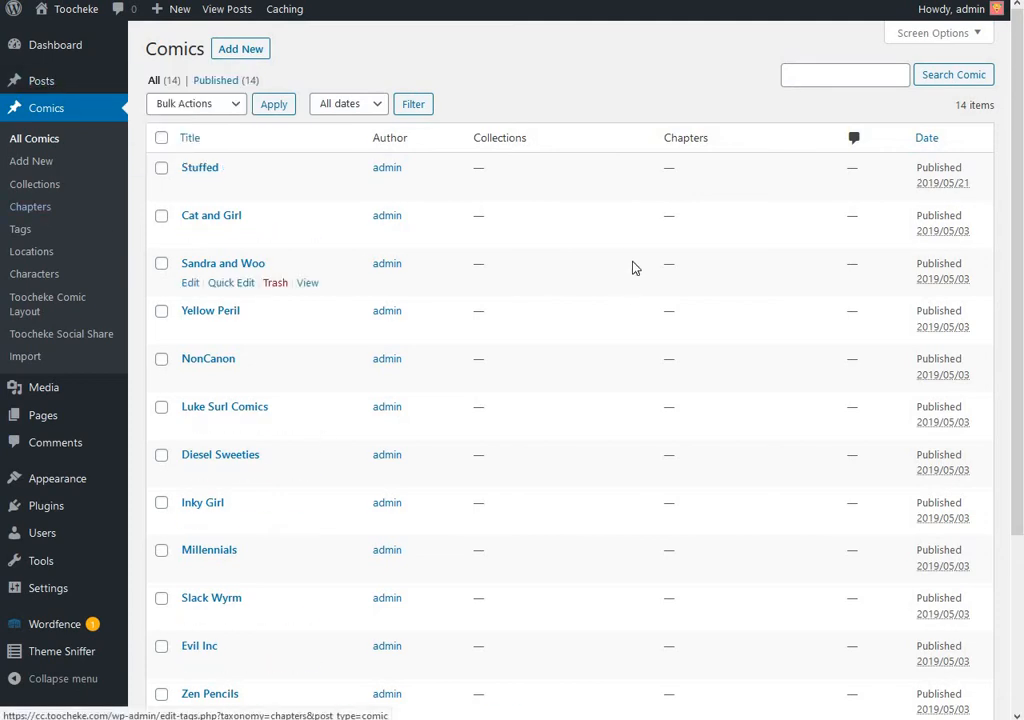
{"action": "scroll", "coordinate": [697, 283], "scroll_direction": "down", "scroll_amount": 3}
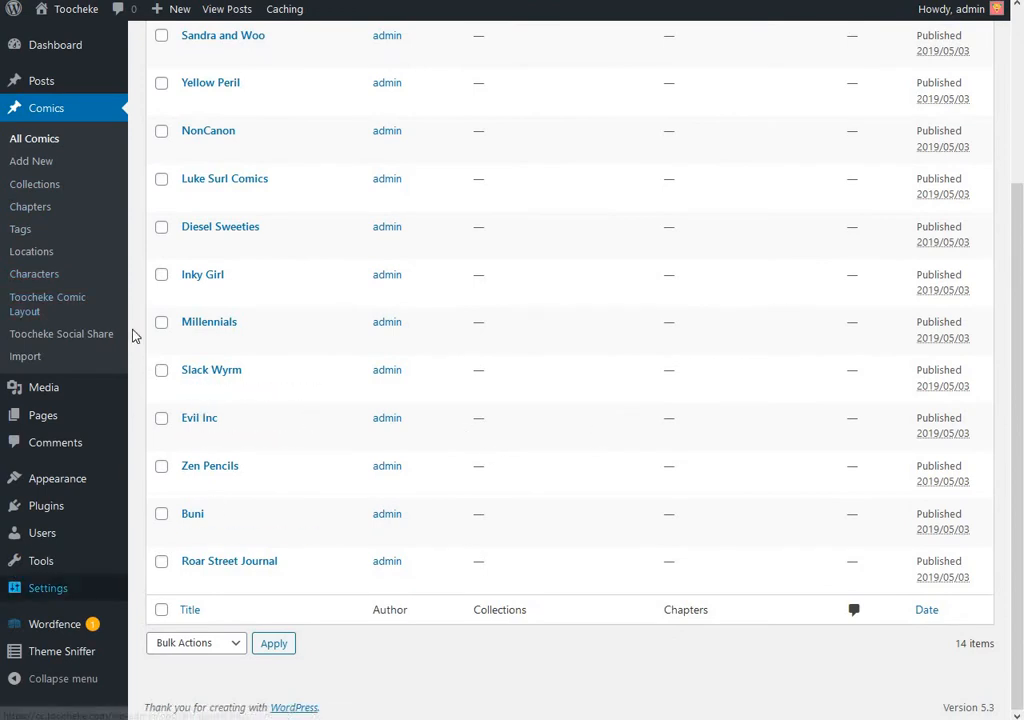
Go to the comic chapters page and name the new chapter "Chapter 1"
{"action": "left_click", "coordinate": [28, 210]}
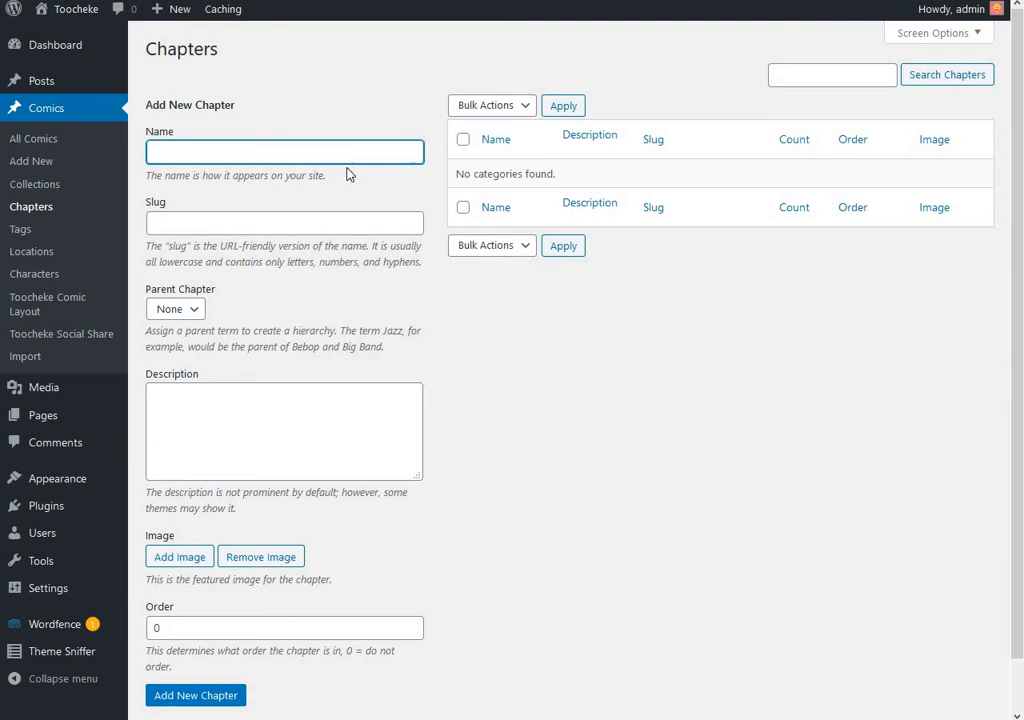
{"action": "left_click", "coordinate": [297, 146]}
{"action": "type", "text": "Chapte"}
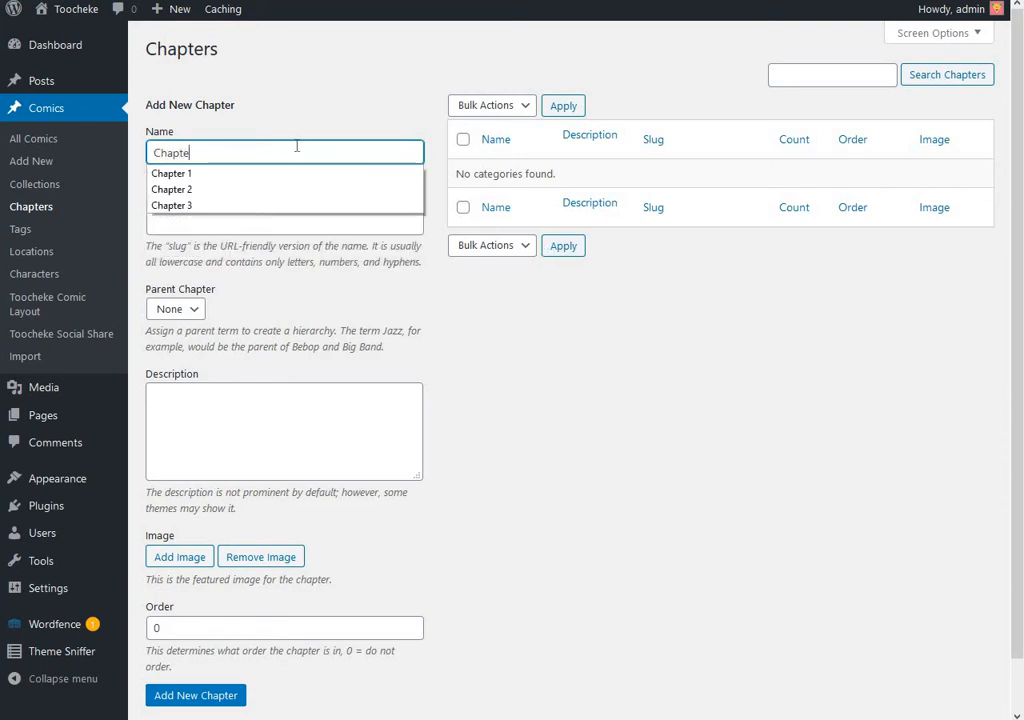
{"action": "type", "text": "r 1"}
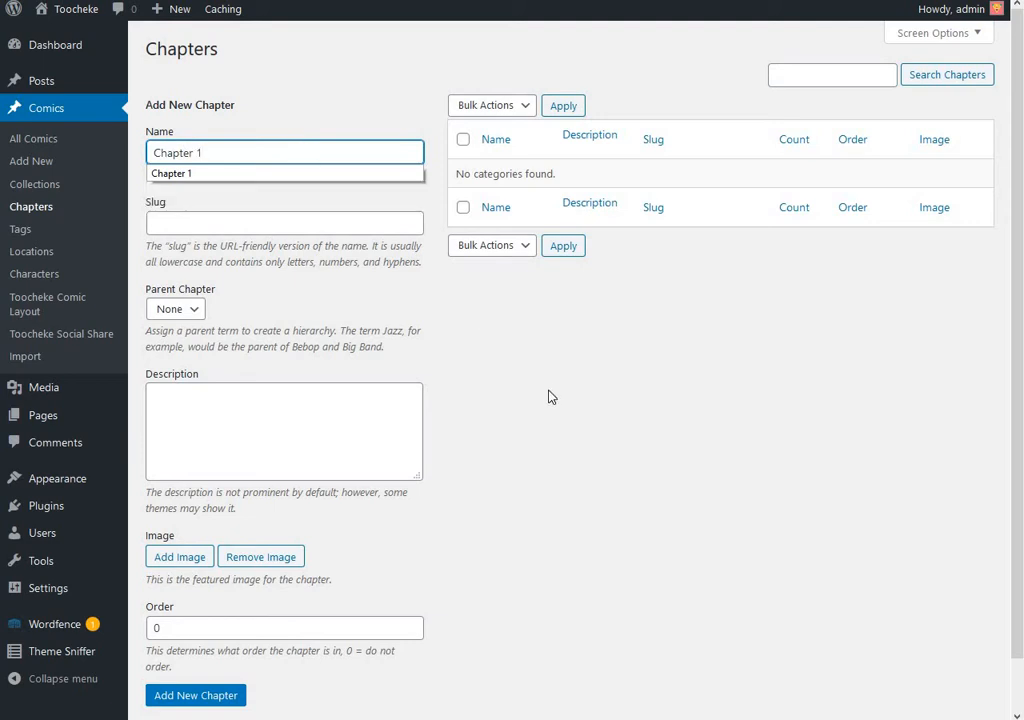
{"action": "left_click", "coordinate": [548, 397]}
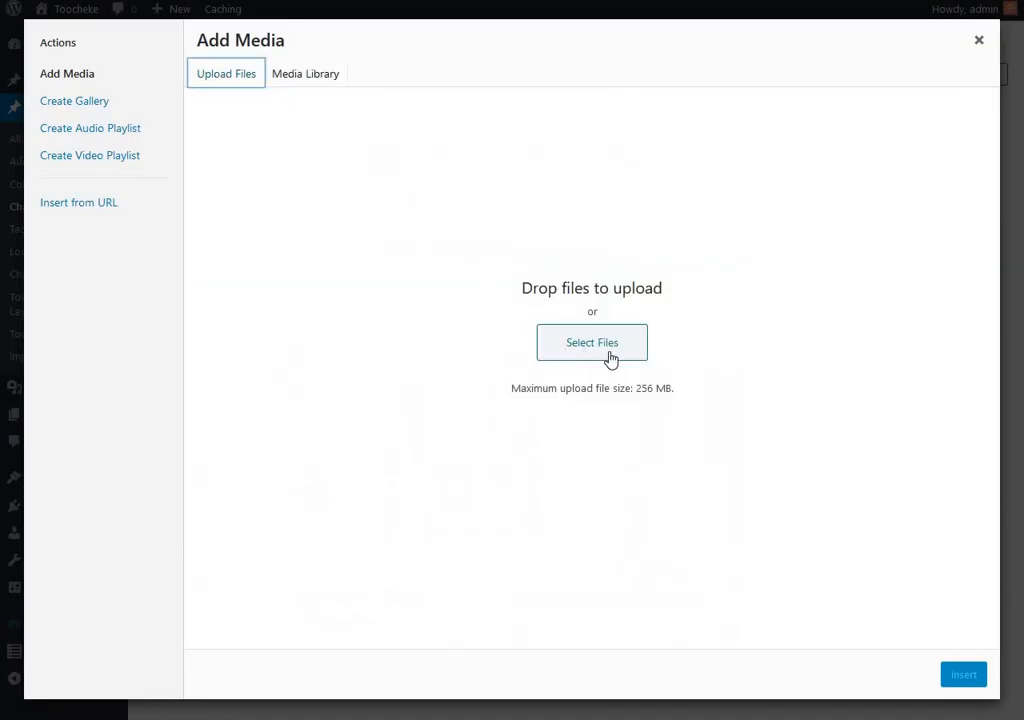
Upload chapter1.png from the computer and insert it as the new chapter's featured image
{"action": "left_click", "coordinate": [606, 350]}
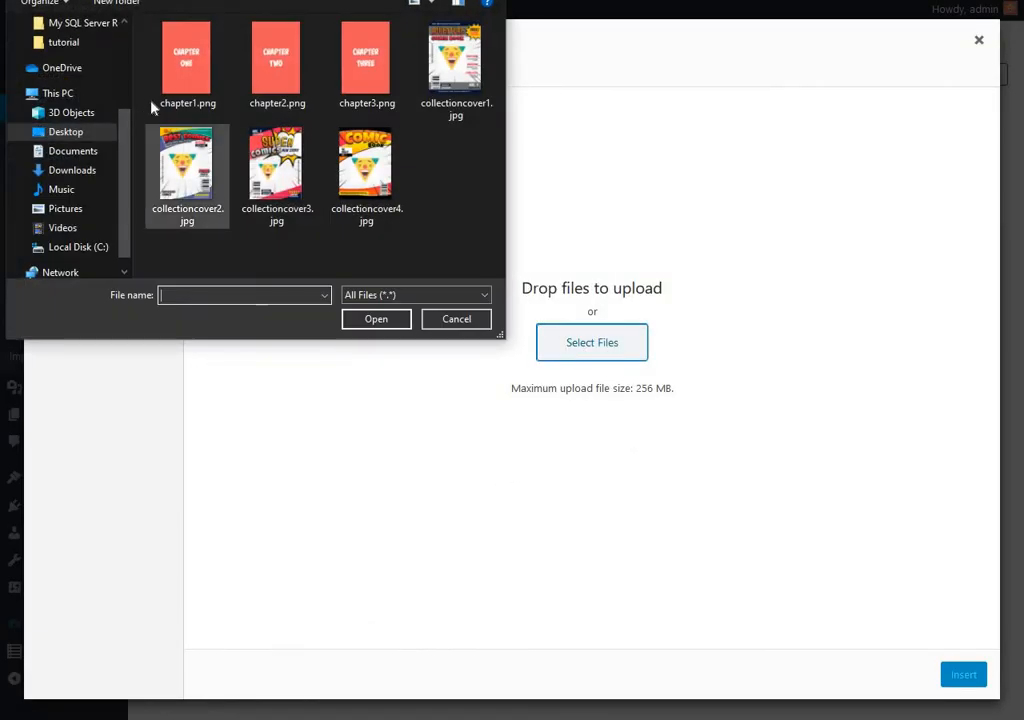
{"action": "left_click", "coordinate": [182, 78]}
{"action": "left_click", "coordinate": [376, 319]}
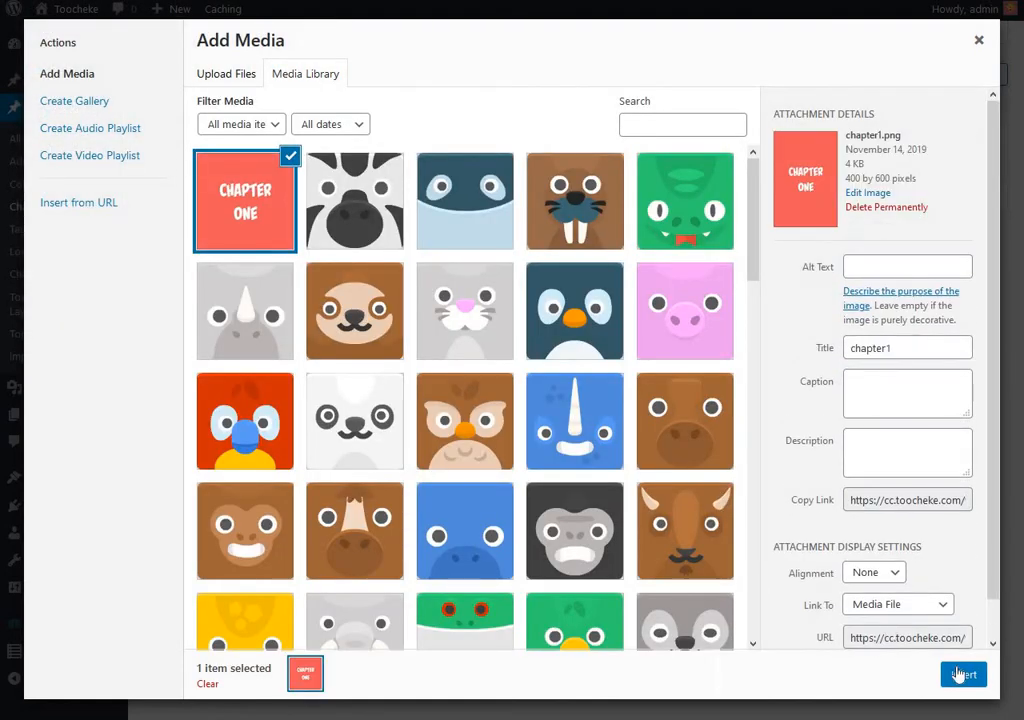
{"action": "left_click", "coordinate": [960, 676]}
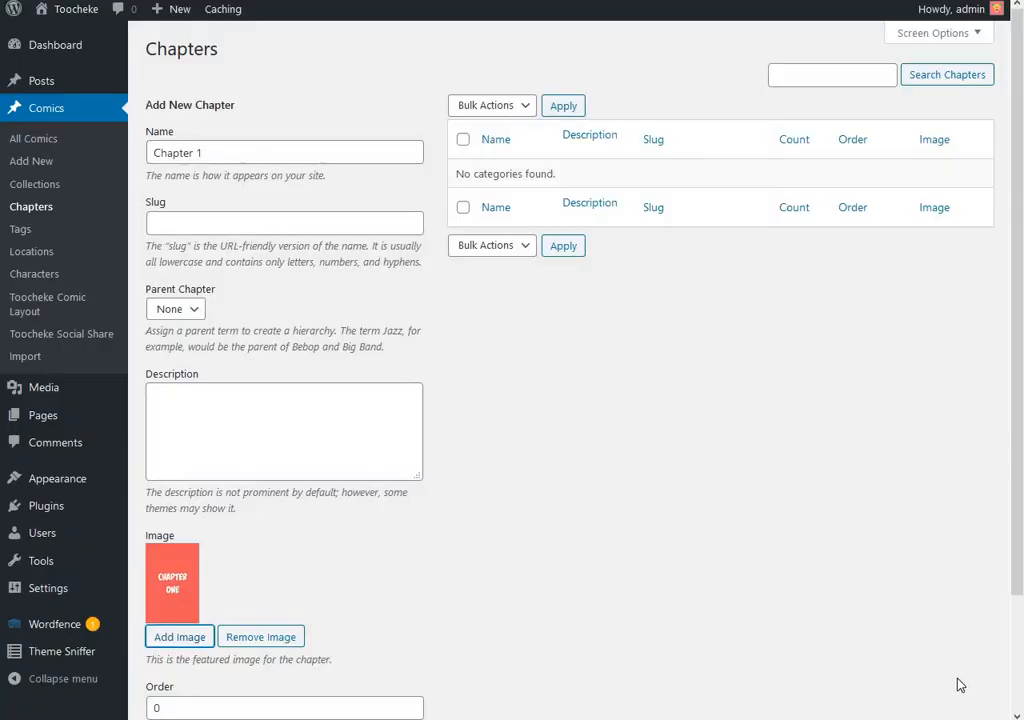
Set the order of Chapter 1 to 1 and add it as a new chapter
{"action": "scroll", "coordinate": [240, 585], "scroll_direction": "down", "scroll_amount": 2}
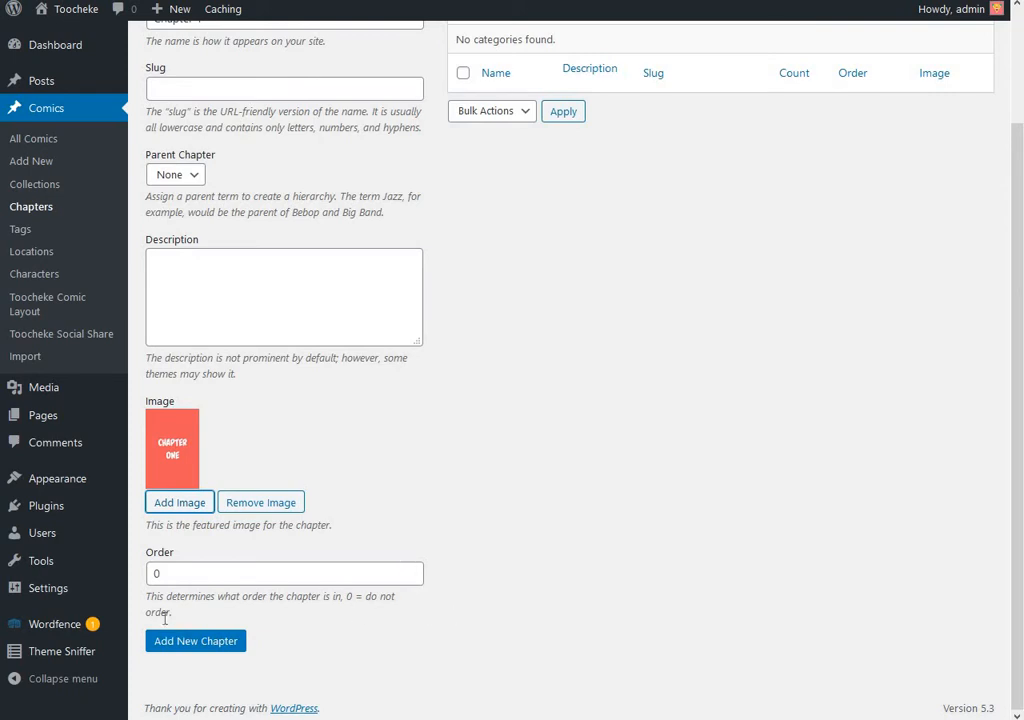
{"action": "double_click", "coordinate": [153, 573]}
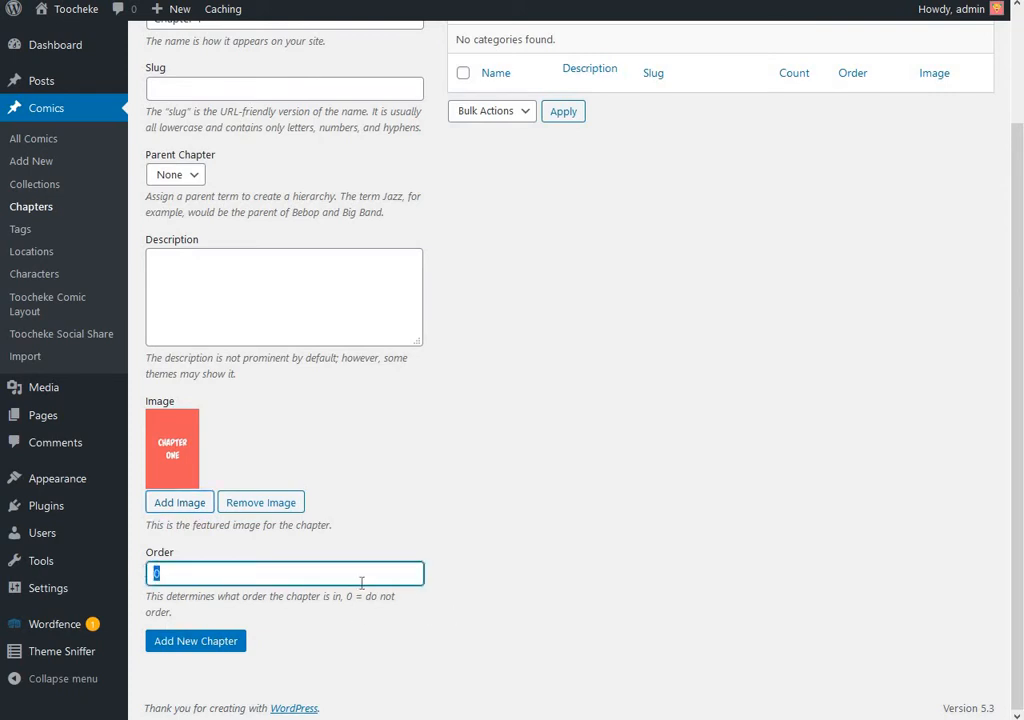
{"action": "type", "text": "1"}
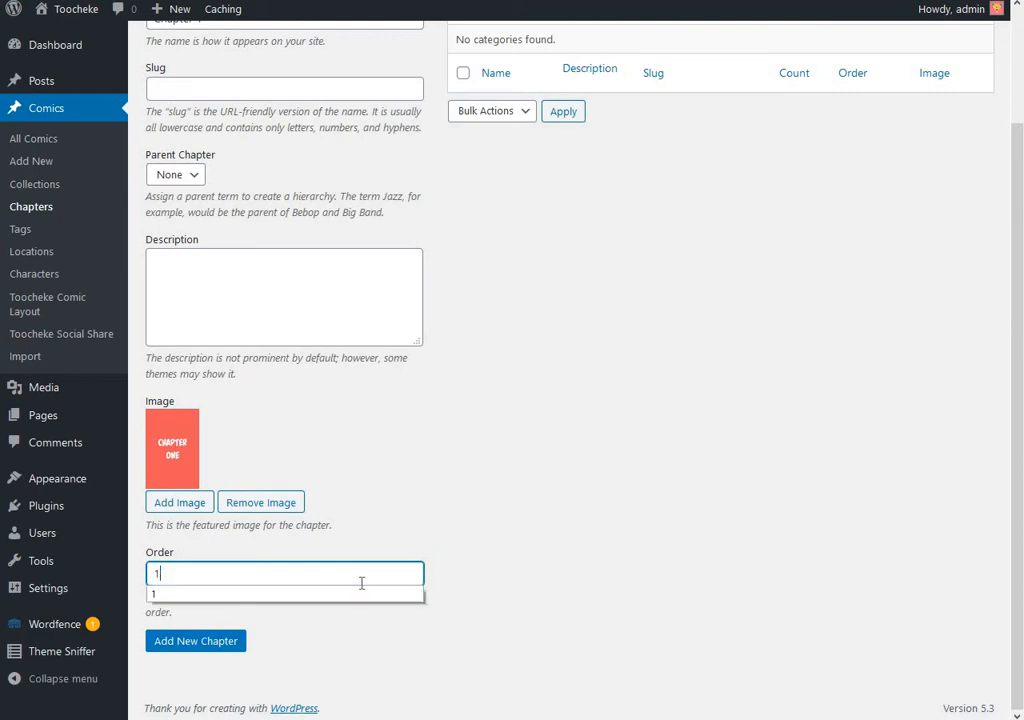
{"action": "left_click", "coordinate": [481, 629]}
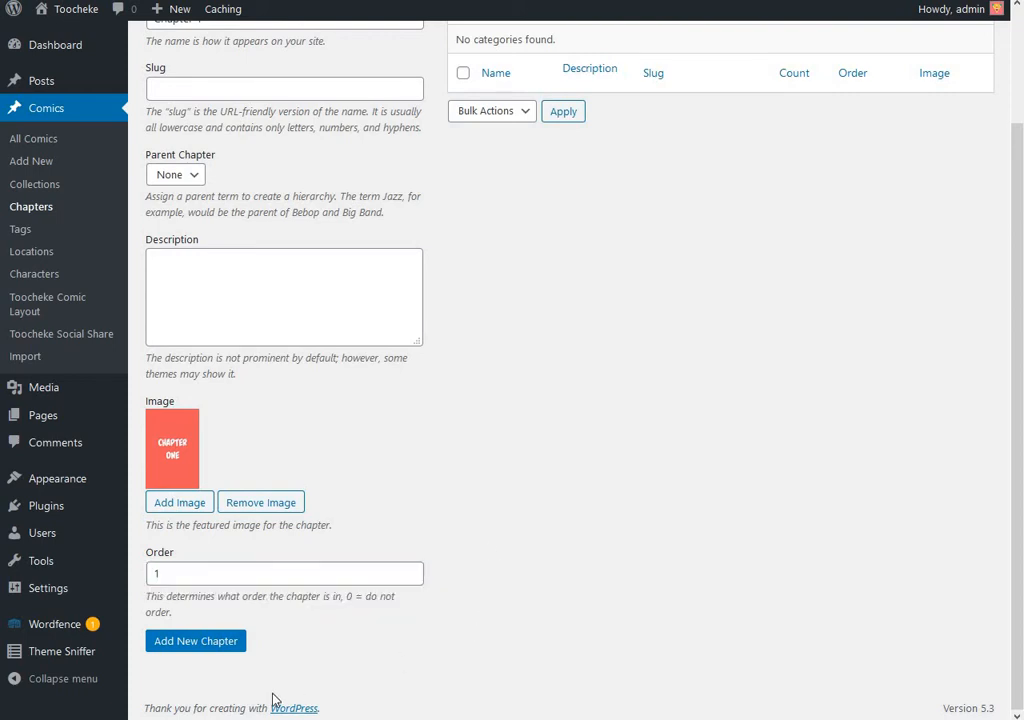
{"action": "left_click", "coordinate": [198, 645]}
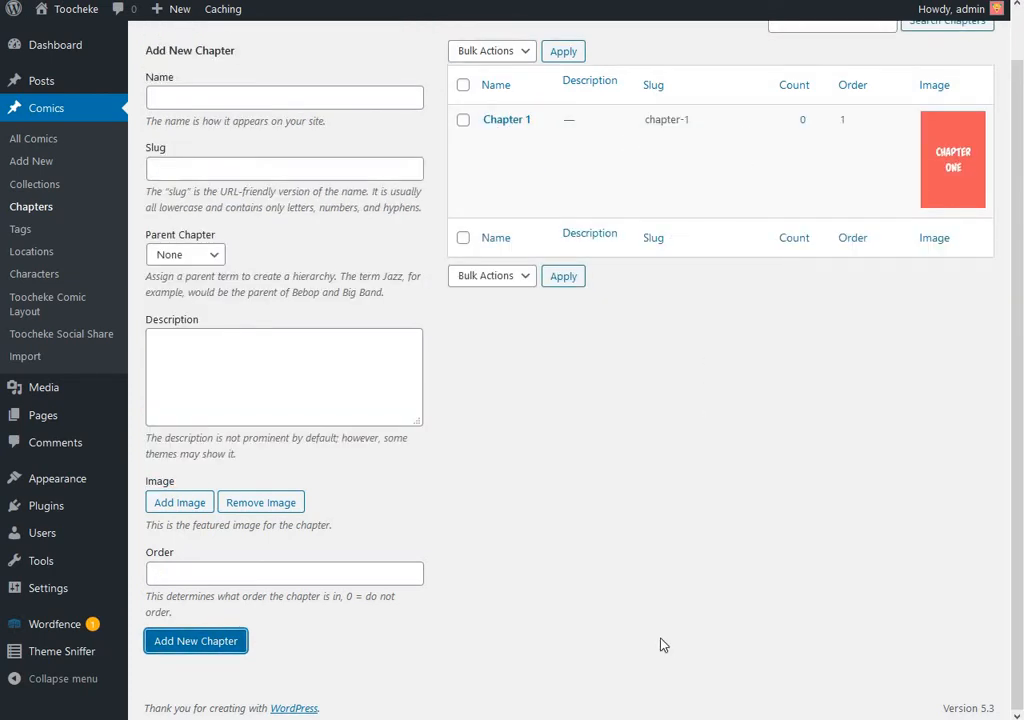
Name the next new chapter "Chapter 2" and upload chapter2.png as its featured image
{"action": "left_click", "coordinate": [222, 97]}
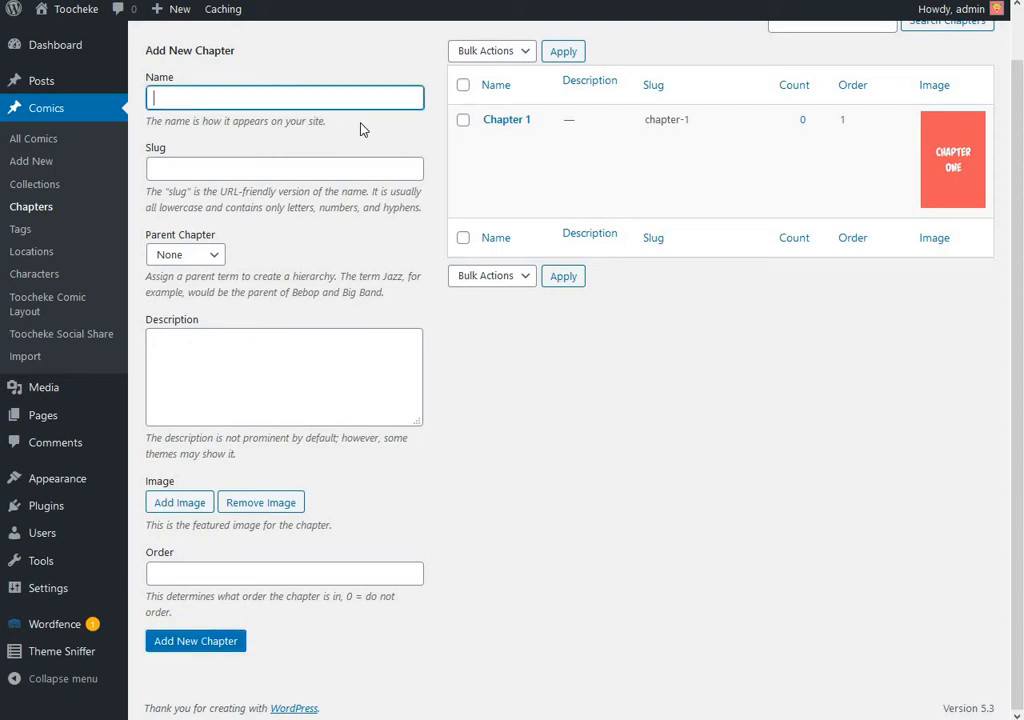
{"action": "type", "text": "Chap"}
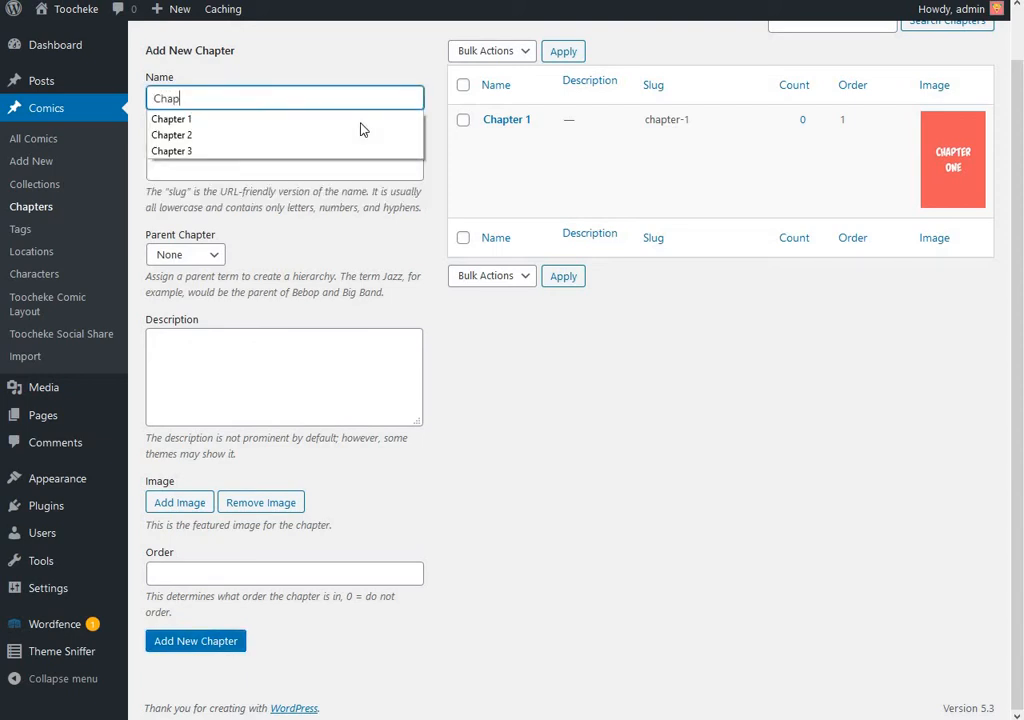
{"action": "type", "text": "ter 2"}
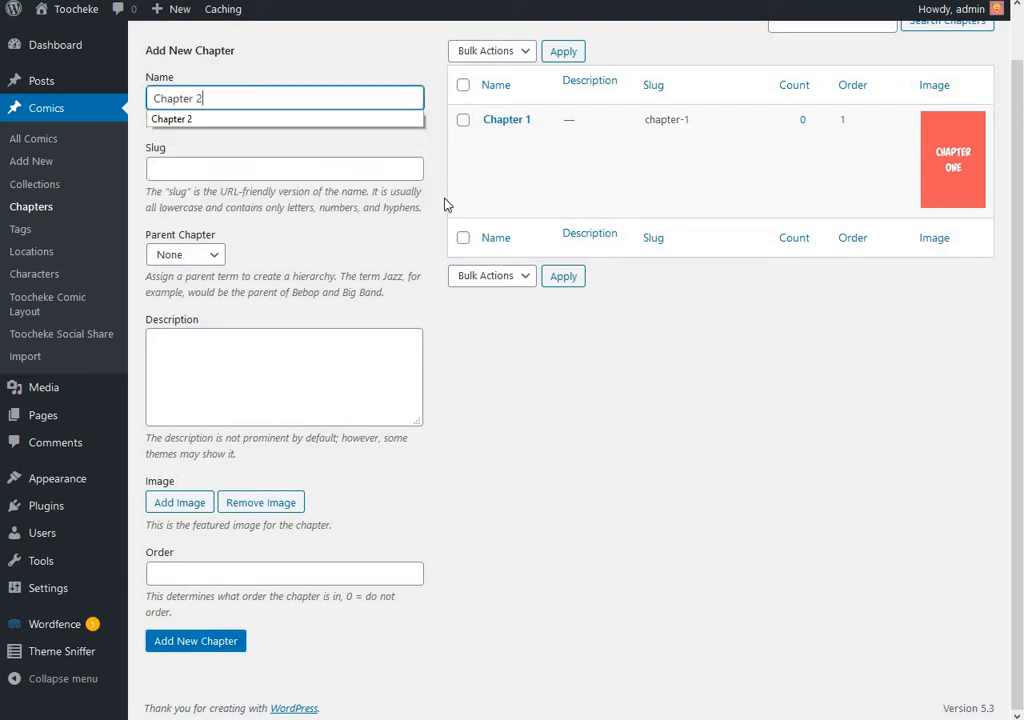
{"action": "left_click", "coordinate": [157, 502]}
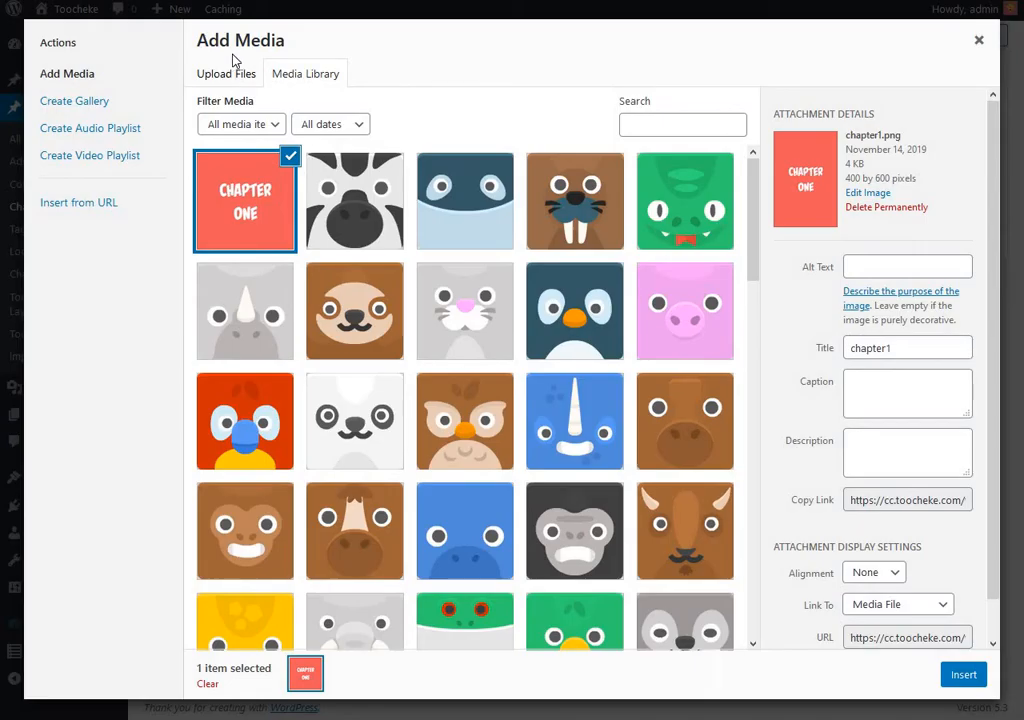
{"action": "left_click", "coordinate": [226, 73]}
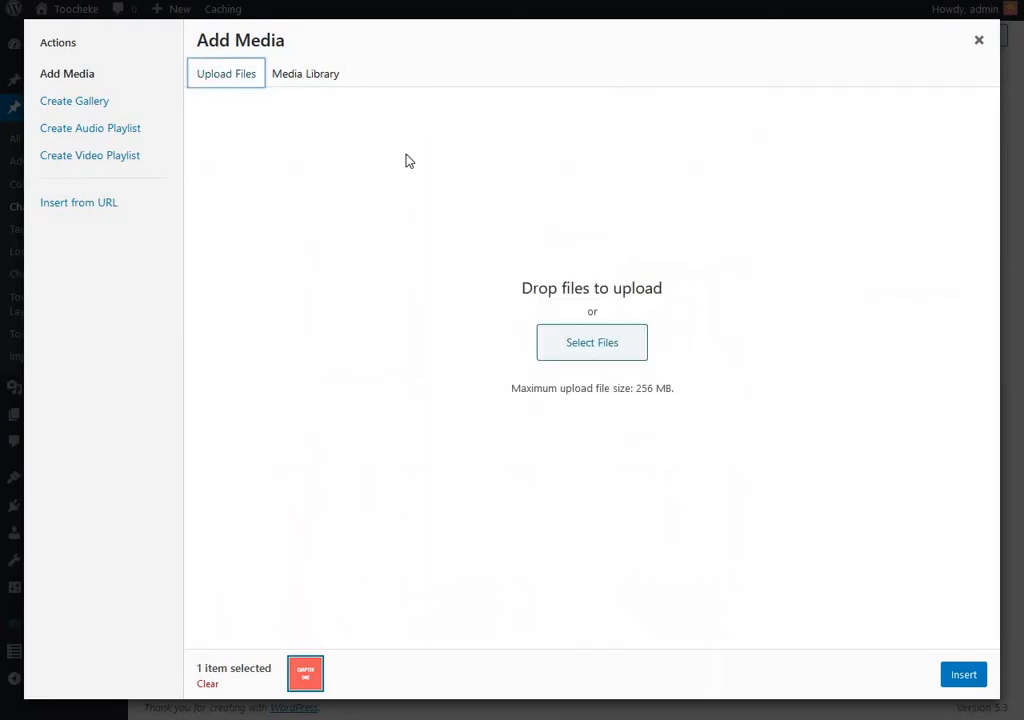
{"action": "left_click", "coordinate": [590, 343]}
{"action": "left_click", "coordinate": [277, 60]}
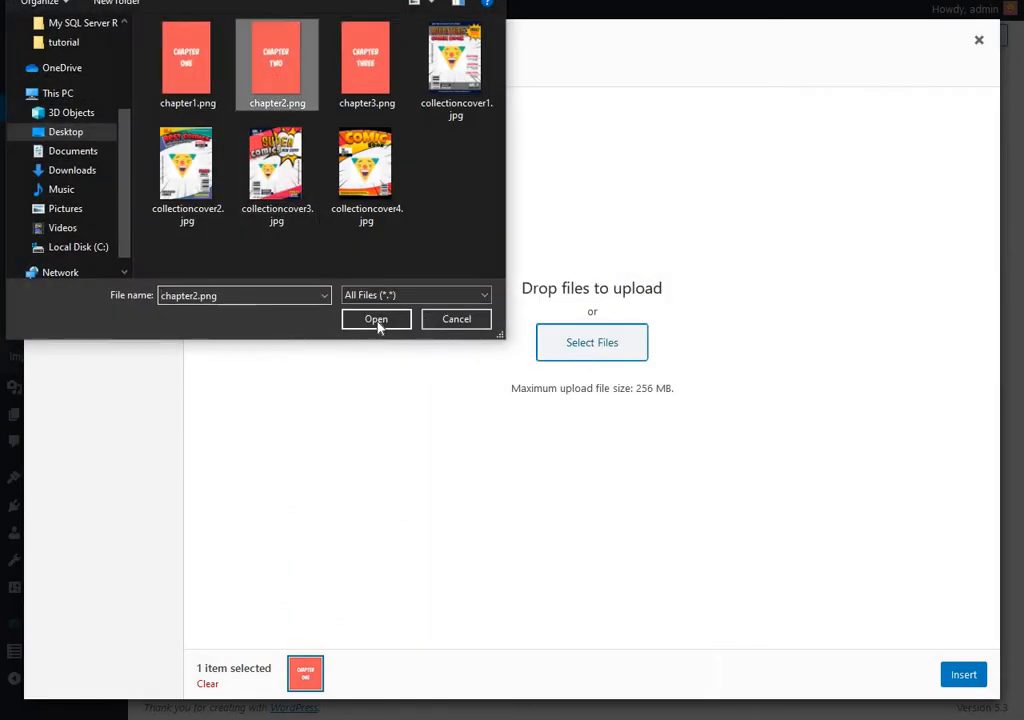
{"action": "left_click", "coordinate": [378, 326]}
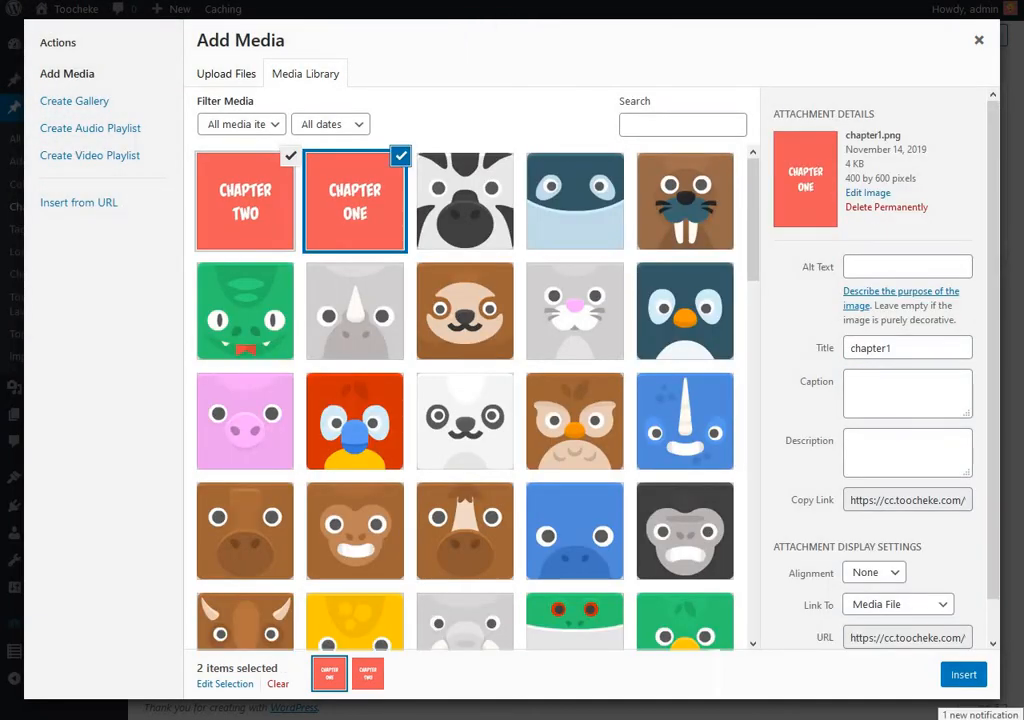
{"action": "left_click", "coordinate": [962, 676]}
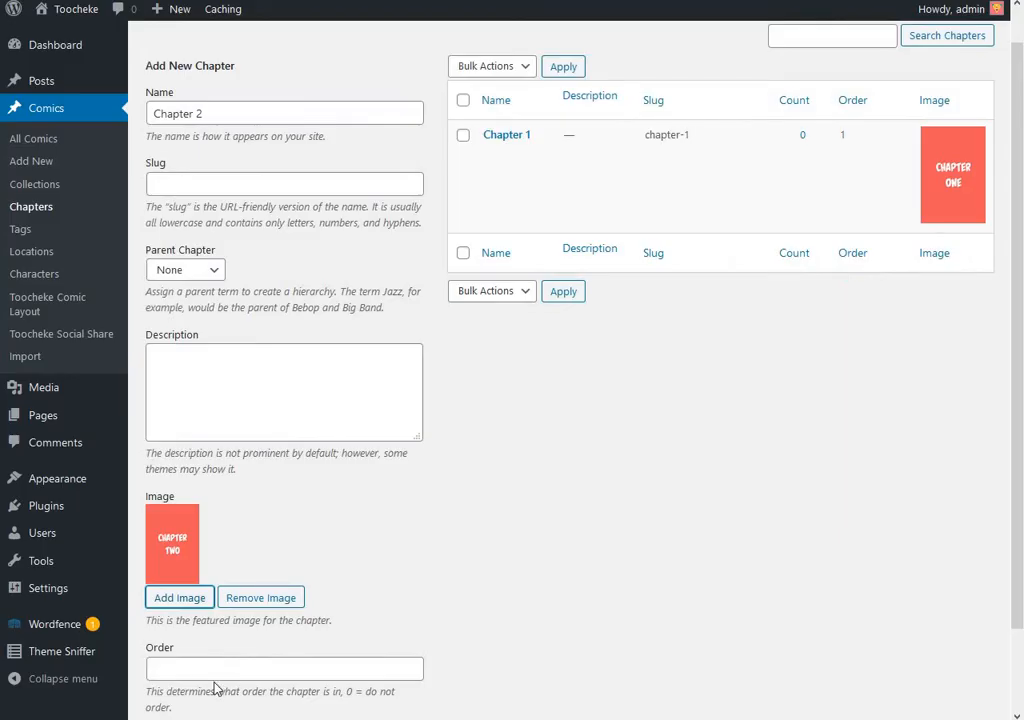
Set the order of Chapter 2 to 2 and add it as a new chapter
{"action": "left_click", "coordinate": [200, 667]}
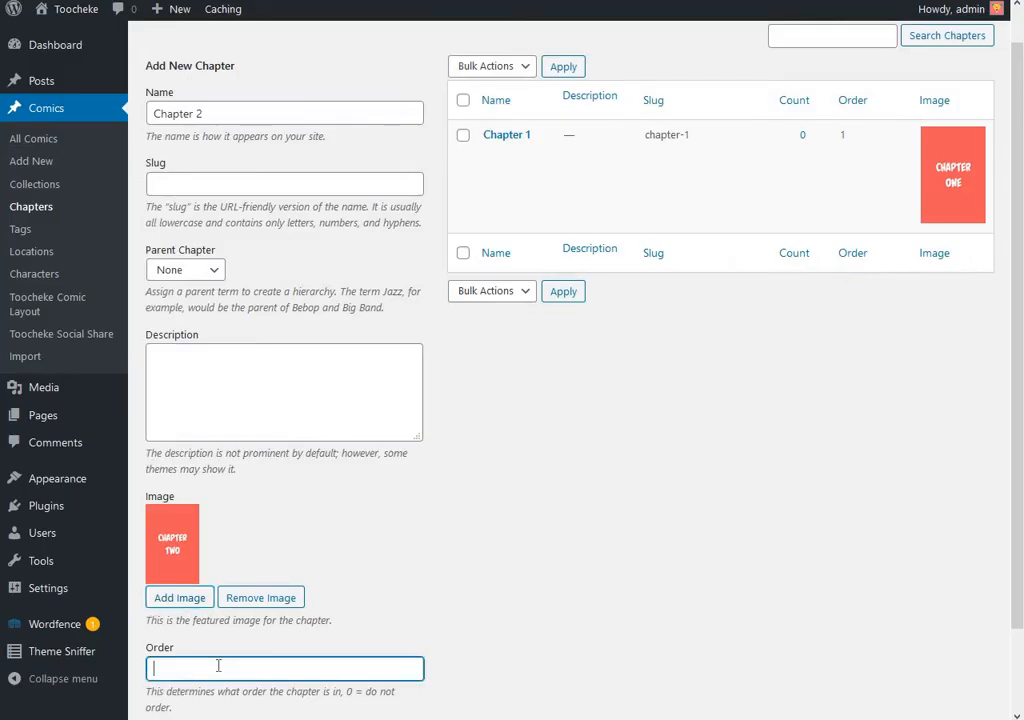
{"action": "type", "text": "2"}
{"action": "left_click", "coordinate": [603, 581]}
{"action": "scroll", "coordinate": [603, 581], "scroll_direction": "down", "scroll_amount": 2}
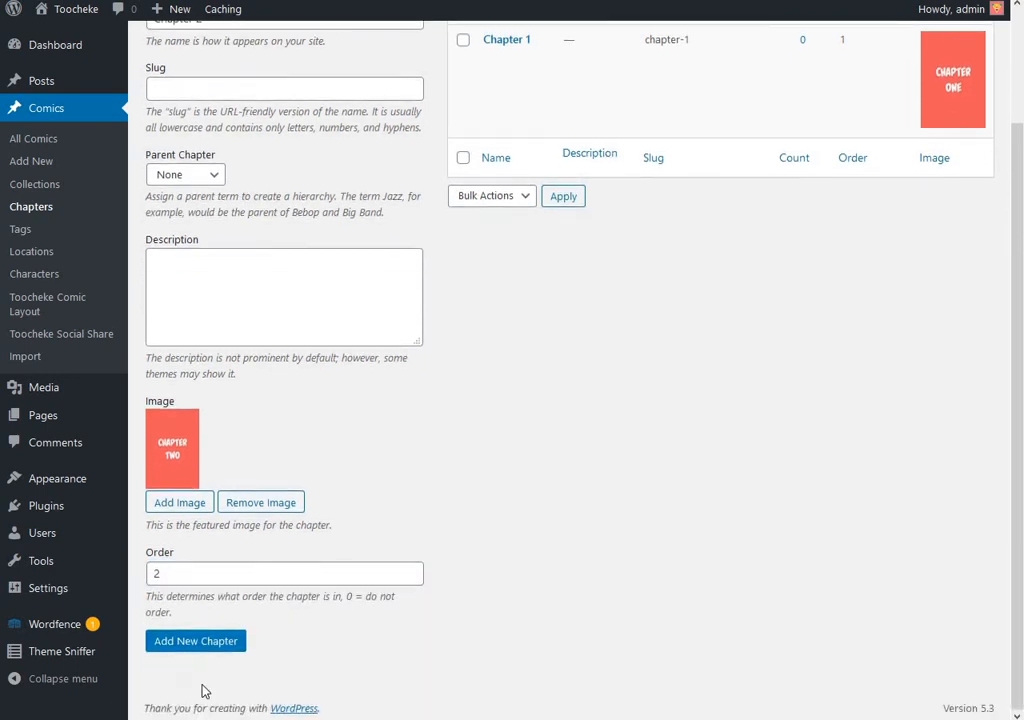
{"action": "left_click", "coordinate": [203, 643]}
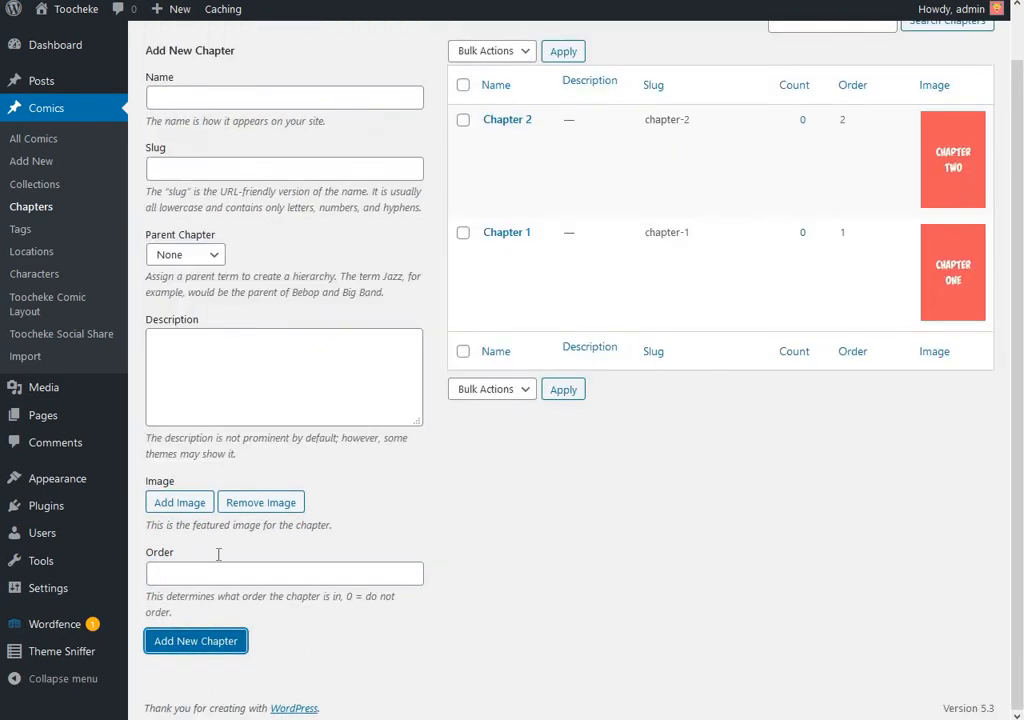
Name the next new chapter "Chapter 3" and upload chapter3.png as its featured image
{"action": "left_click", "coordinate": [209, 89]}
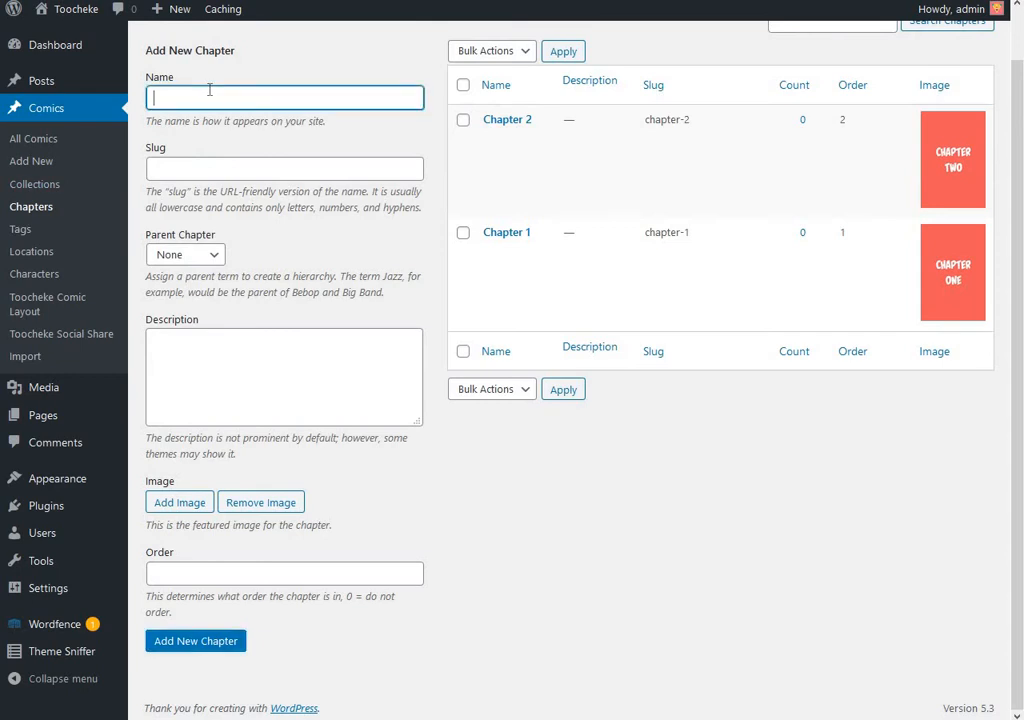
{"action": "type", "text": "Chap"}
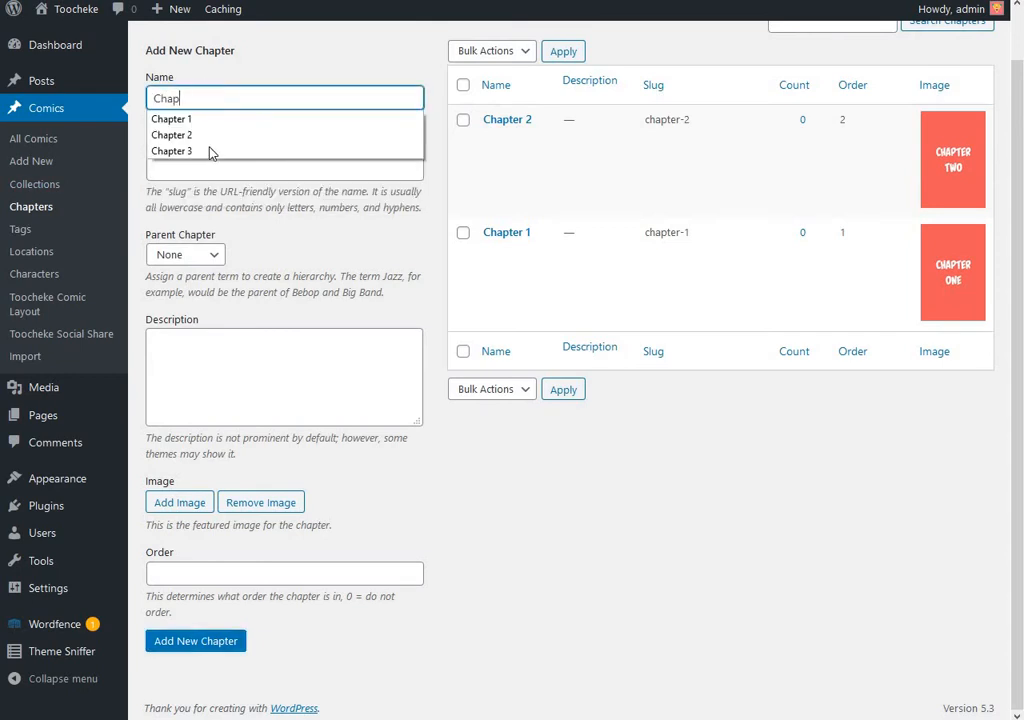
{"action": "left_click", "coordinate": [210, 152]}
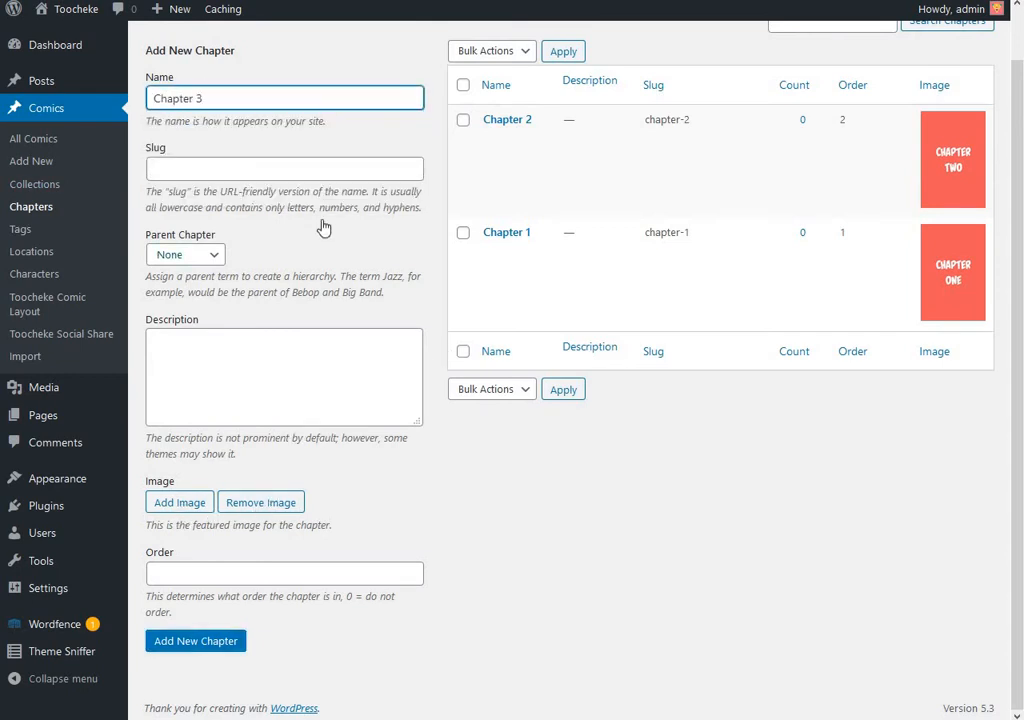
{"action": "left_click", "coordinate": [182, 503]}
{"action": "left_click", "coordinate": [231, 77]}
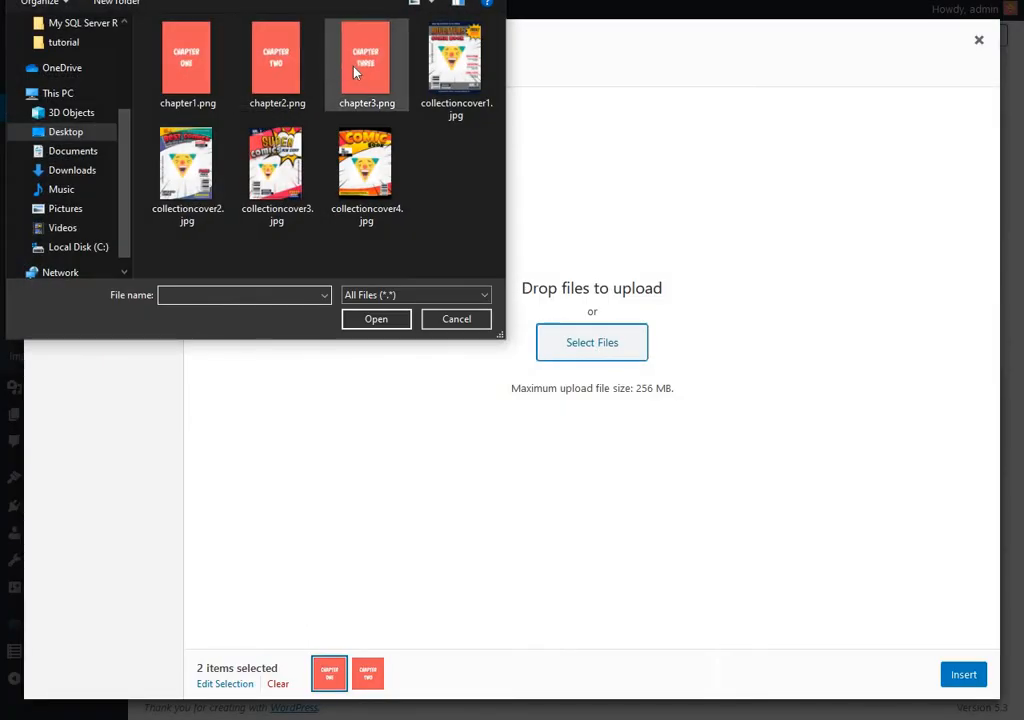
{"action": "left_click", "coordinate": [362, 70]}
{"action": "left_click", "coordinate": [382, 322]}
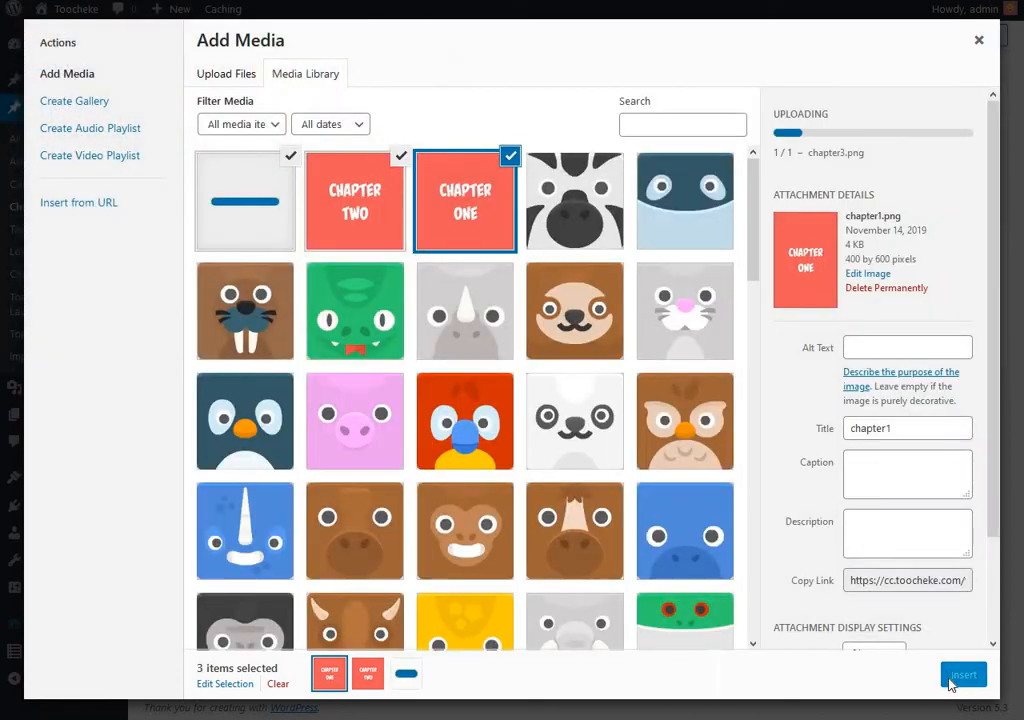
{"action": "left_click", "coordinate": [955, 676]}
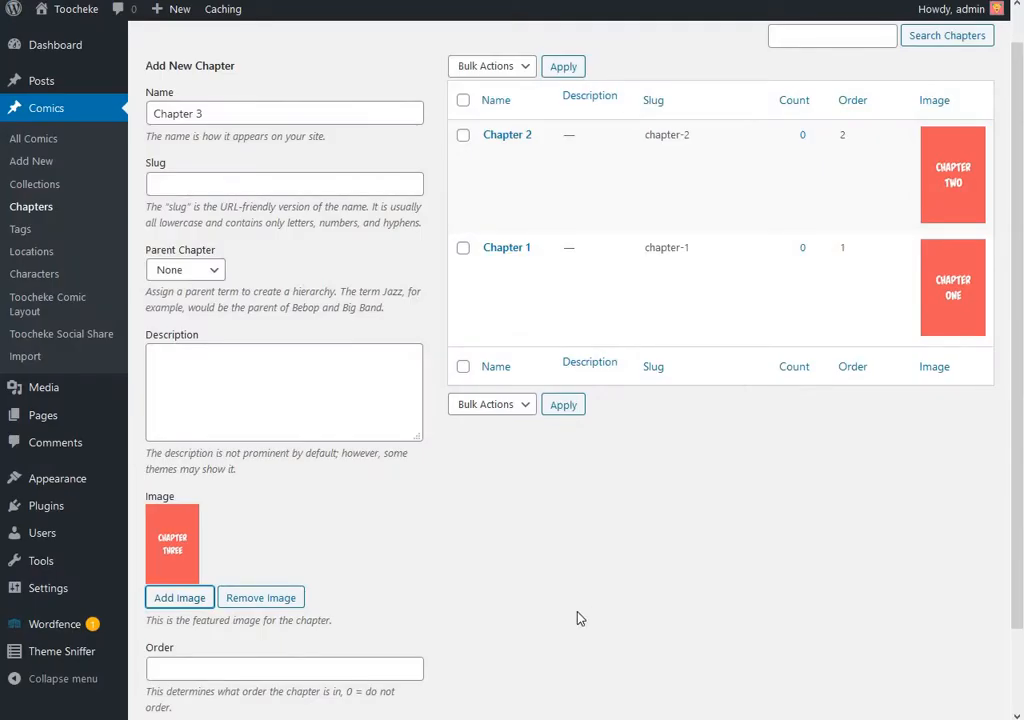
Set the order of Chapter 3 to 3 and add it as a new chapter
{"action": "scroll", "coordinate": [322, 647], "scroll_direction": "down", "scroll_amount": 2}
{"action": "left_click", "coordinate": [228, 566]}
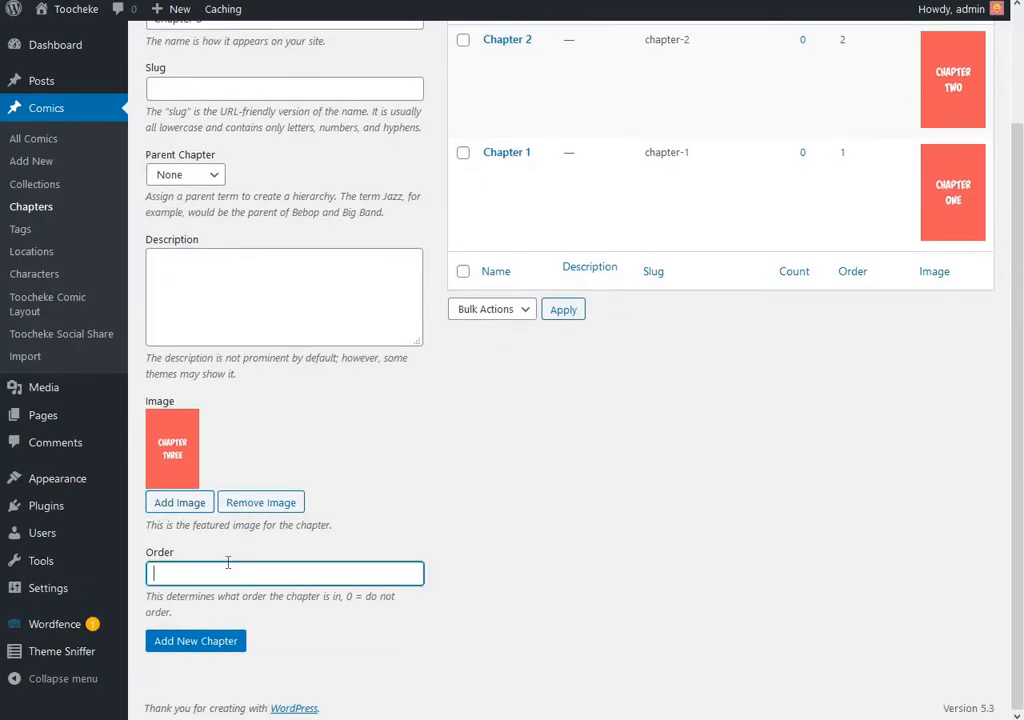
{"action": "type", "text": "3"}
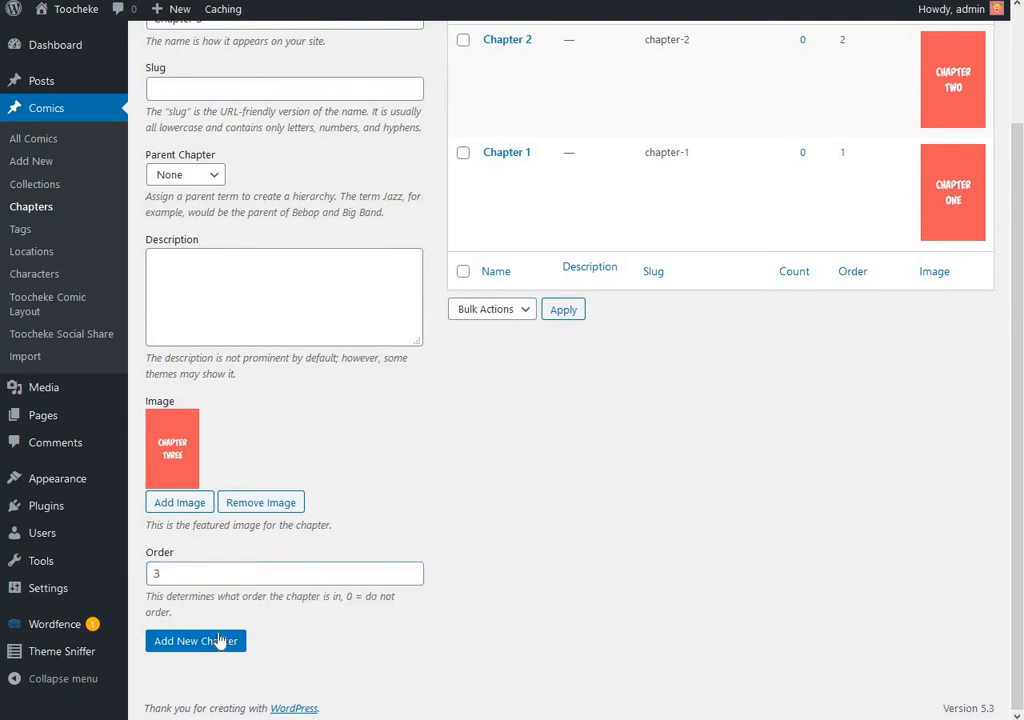
{"action": "left_click", "coordinate": [220, 640]}
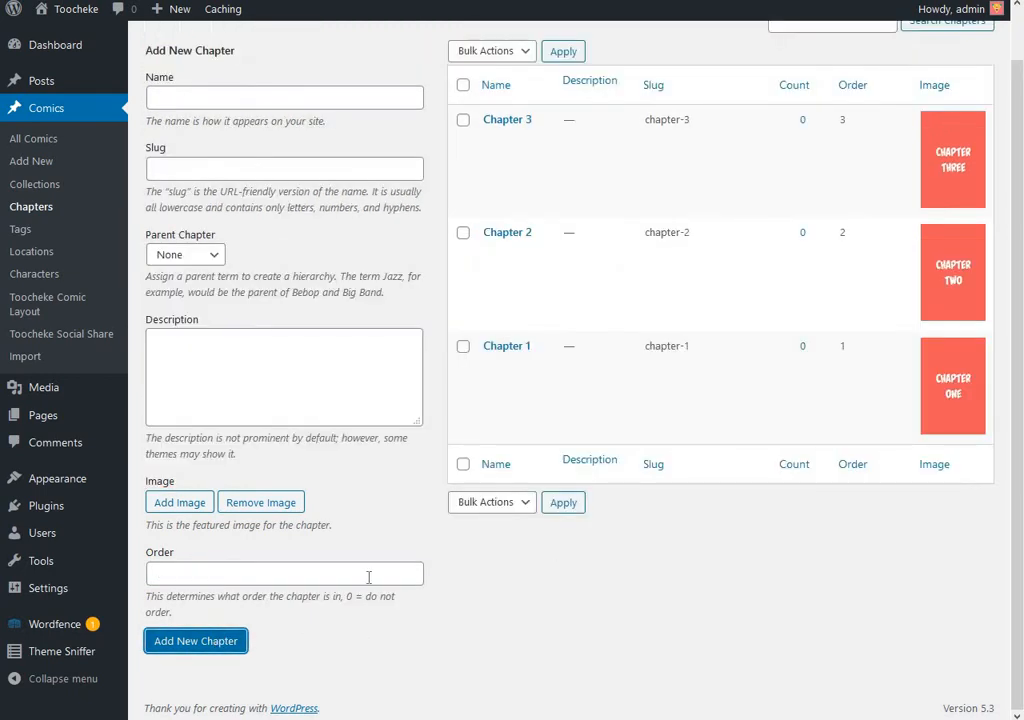
Bulk-edit the comics Stuffed, Cat and Girl, Sandra and Woo, Yellow Peril and NonCanon to assign them to Chapter 3
{"action": "scroll", "coordinate": [607, 492], "scroll_direction": "up", "scroll_amount": 1}
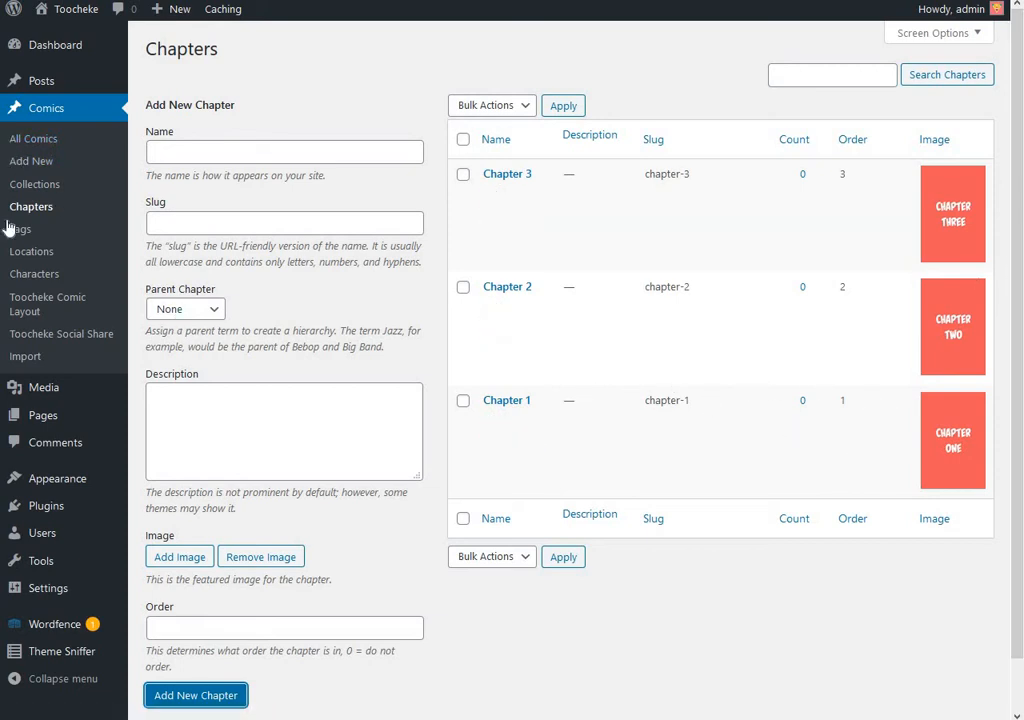
{"action": "left_click", "coordinate": [35, 140]}
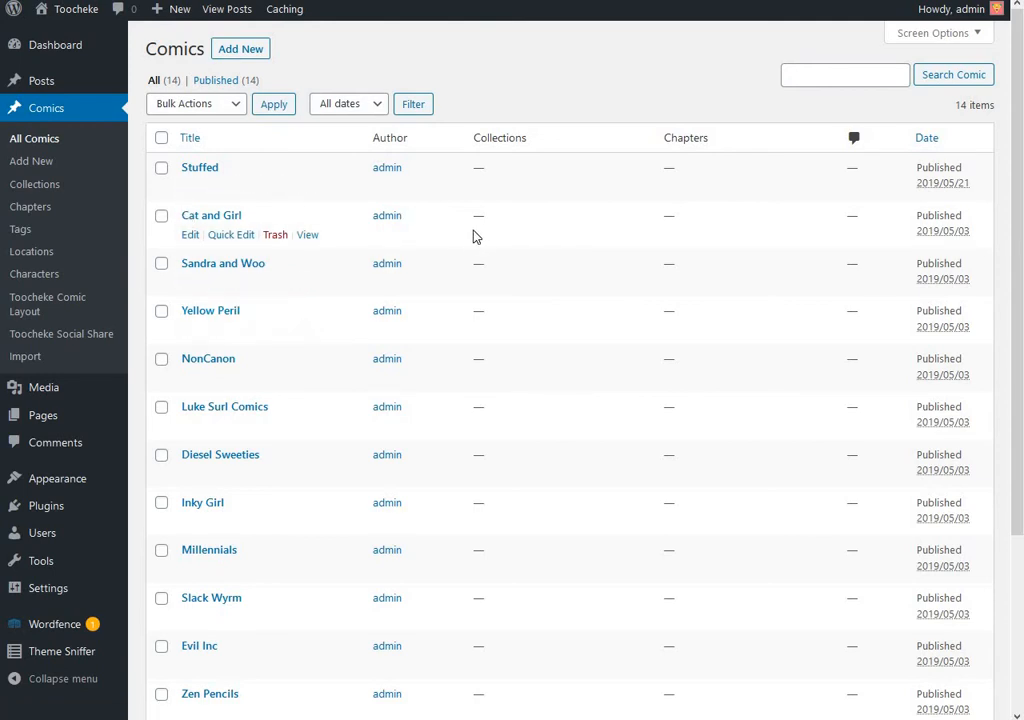
{"action": "left_click", "coordinate": [162, 168]}
{"action": "left_click", "coordinate": [161, 216]}
{"action": "left_click", "coordinate": [162, 265]}
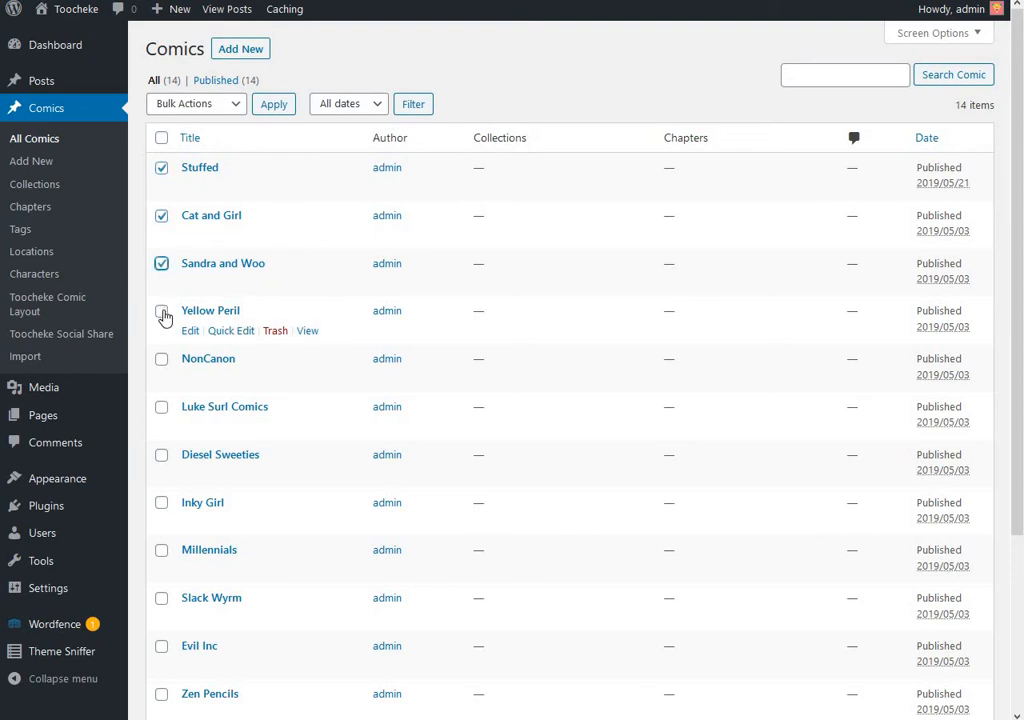
{"action": "left_click", "coordinate": [162, 312]}
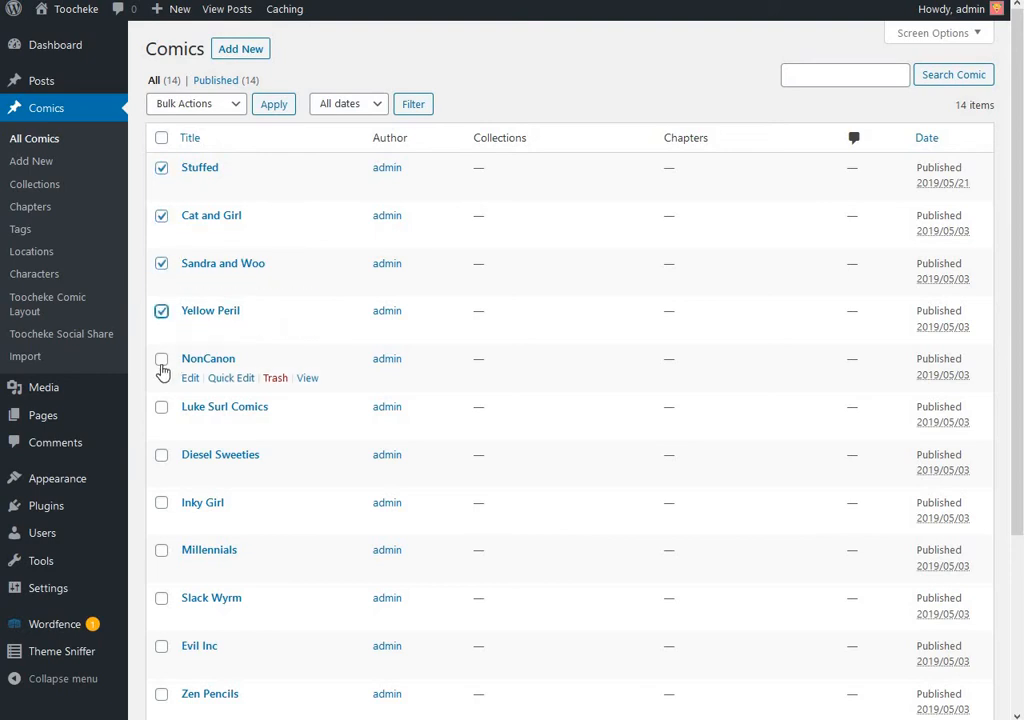
{"action": "left_click", "coordinate": [162, 366]}
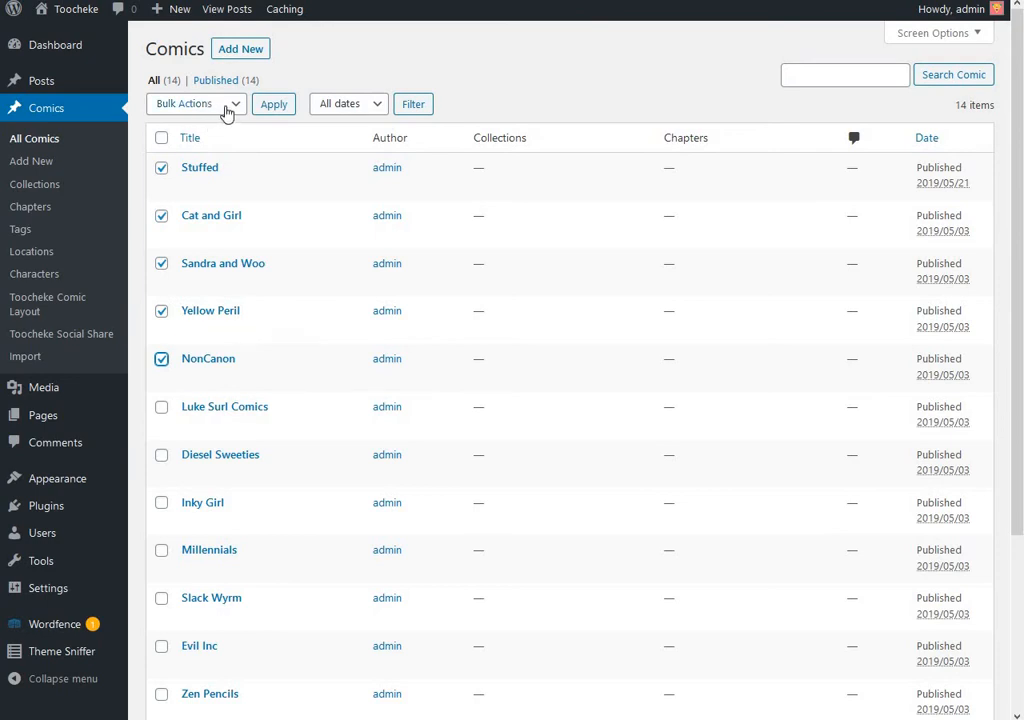
{"action": "left_click", "coordinate": [227, 110]}
{"action": "left_click", "coordinate": [195, 147]}
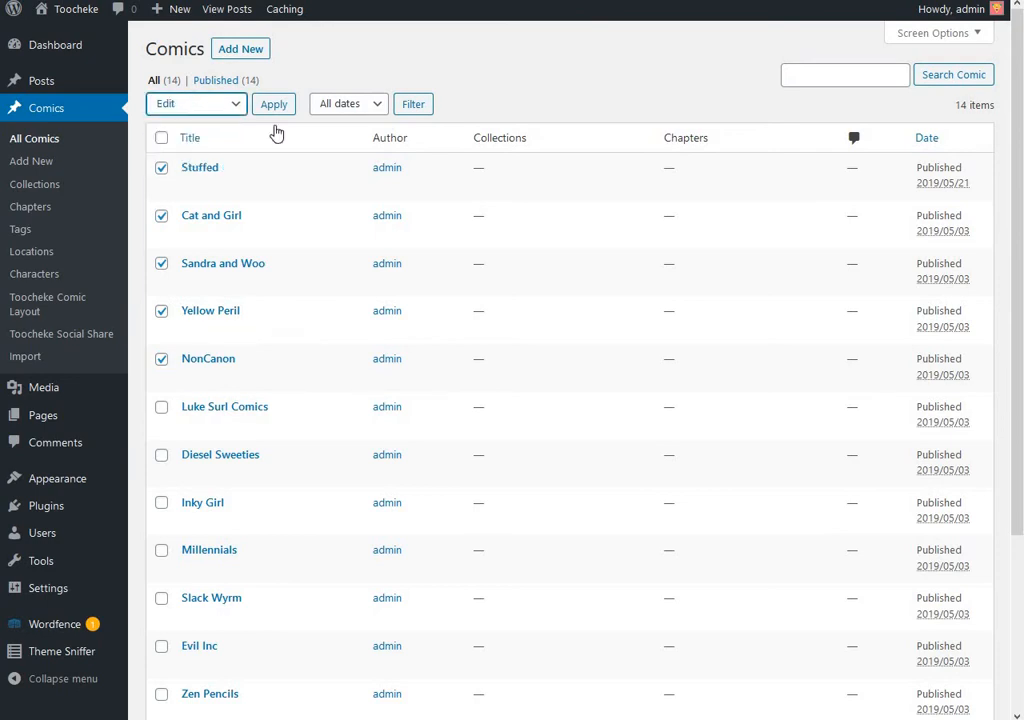
{"action": "left_click", "coordinate": [276, 106]}
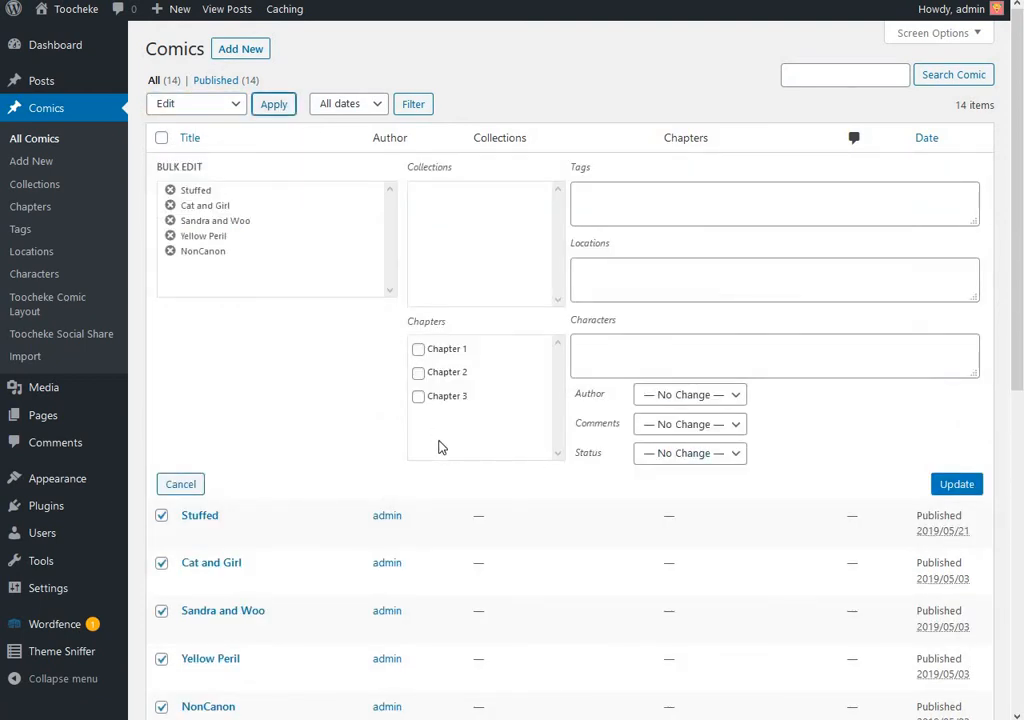
{"action": "left_click", "coordinate": [418, 397]}
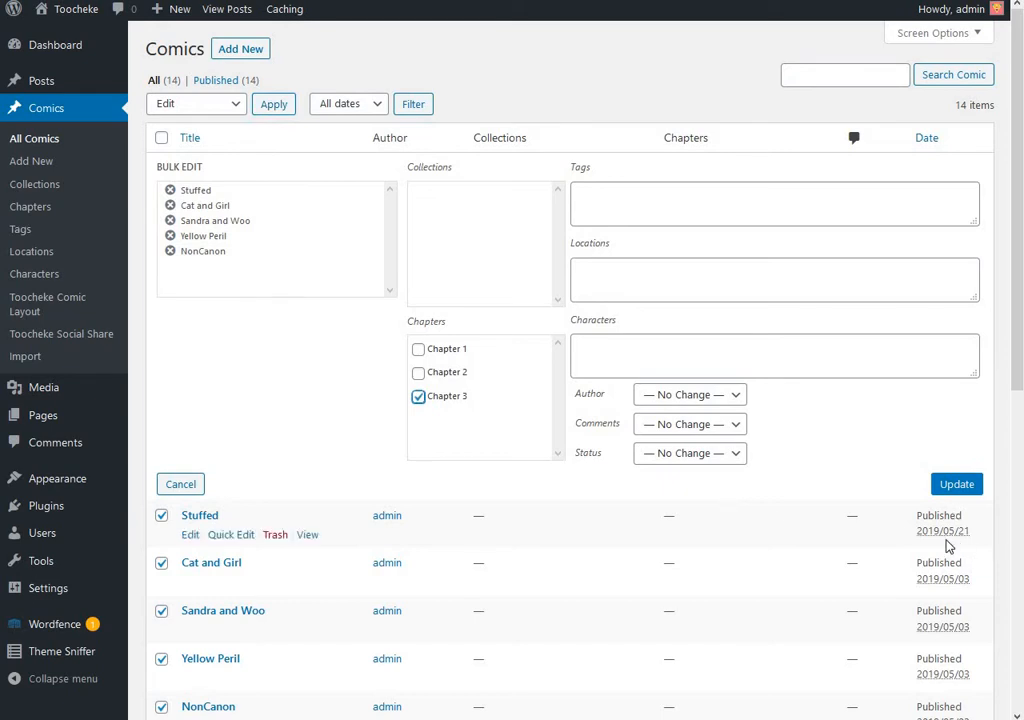
{"action": "left_click", "coordinate": [956, 490]}
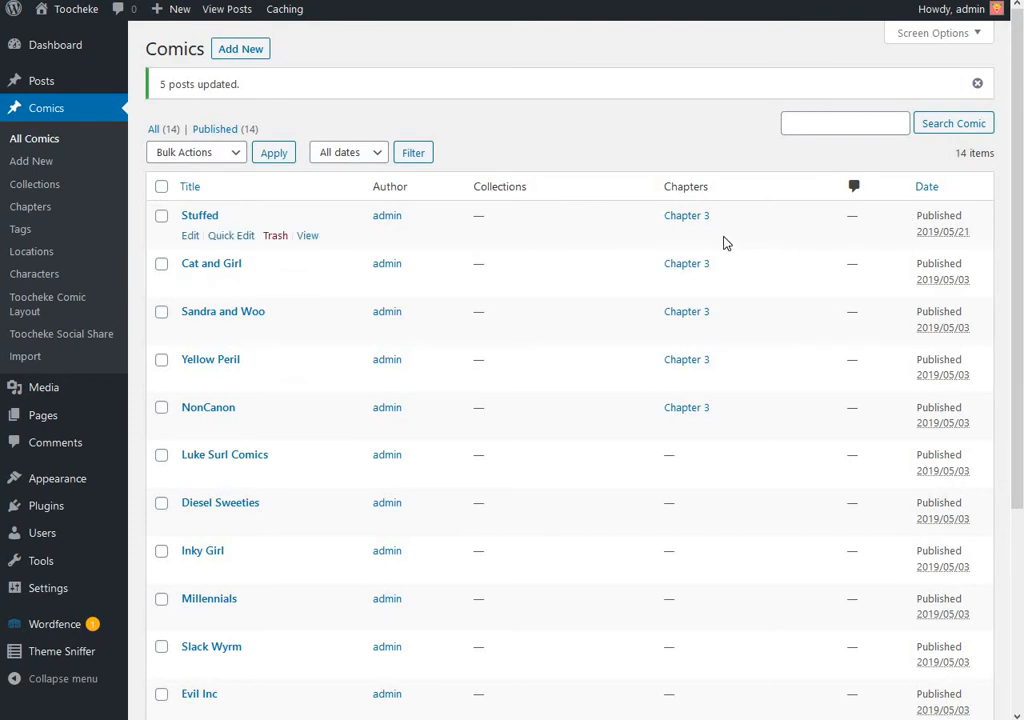
Bulk-edit the comics Luke Surl Comics, Diesel Sweeties, Inky Girl and Millennials to assign them to Chapter 2
{"action": "scroll", "coordinate": [520, 446], "scroll_direction": "down", "scroll_amount": 1}
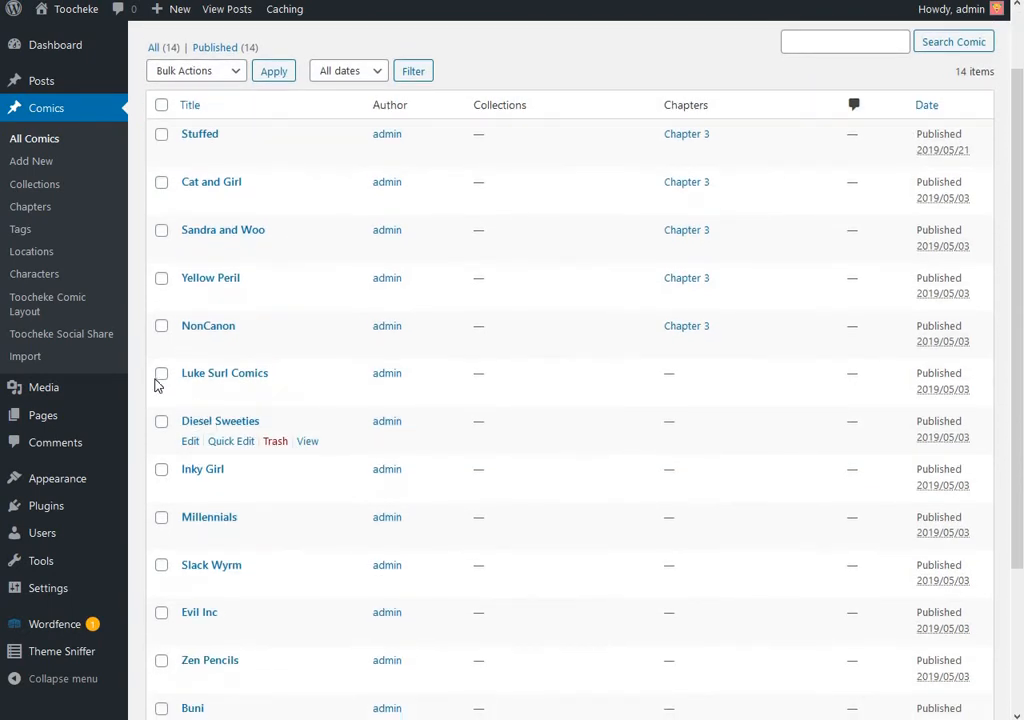
{"action": "left_click", "coordinate": [161, 376]}
{"action": "left_click", "coordinate": [161, 423]}
{"action": "left_click", "coordinate": [161, 471]}
{"action": "left_click", "coordinate": [162, 519]}
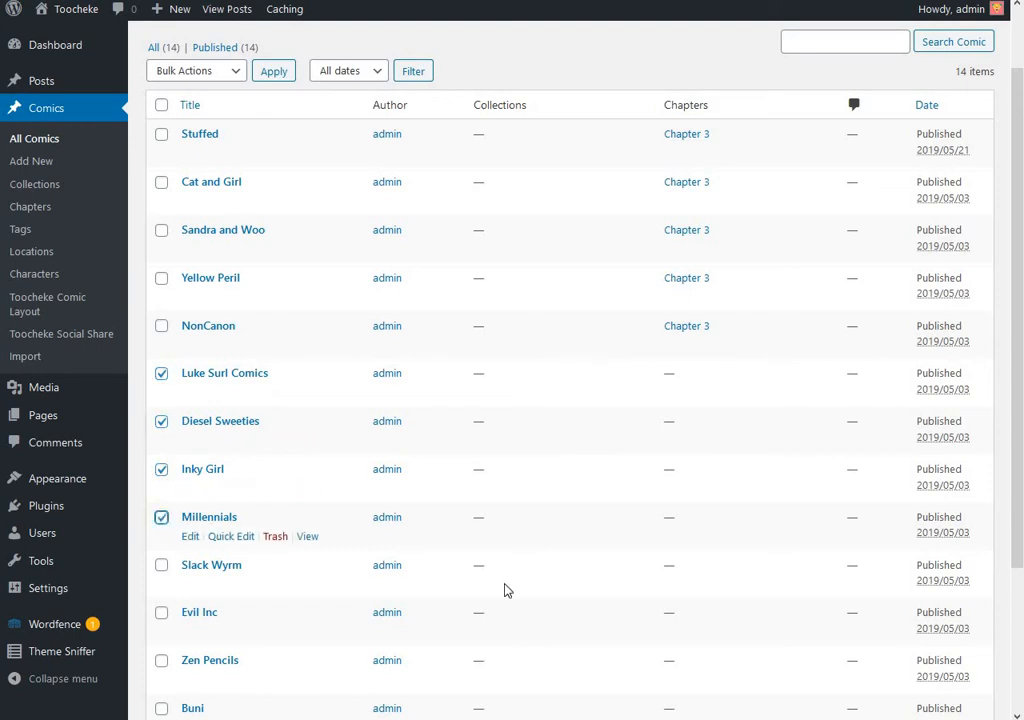
{"action": "left_click", "coordinate": [202, 79]}
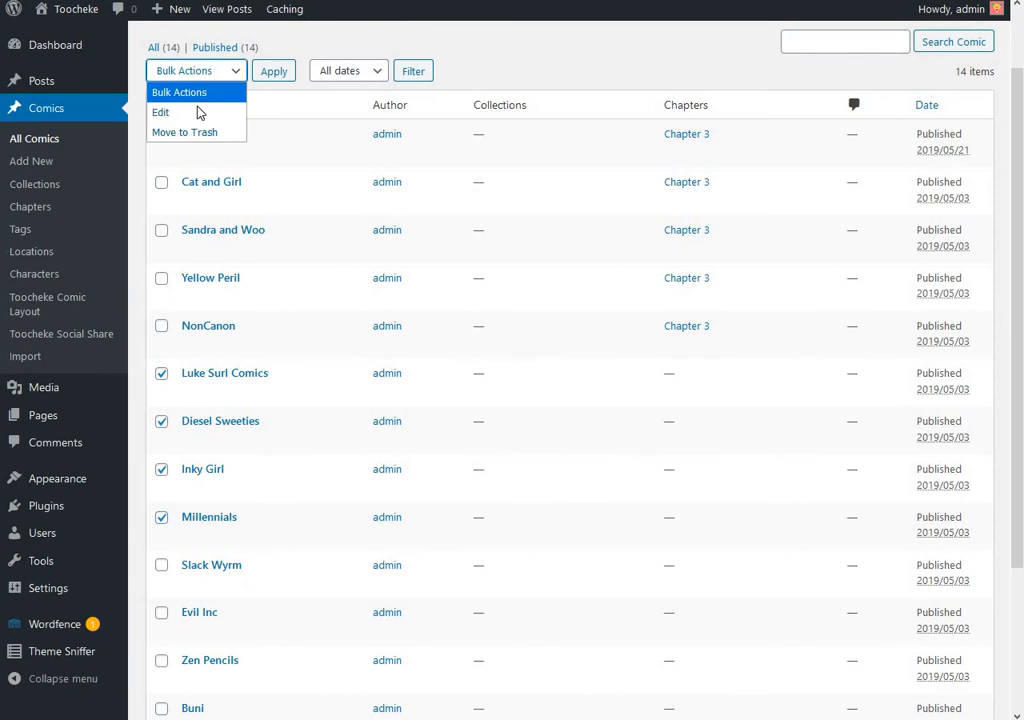
{"action": "left_click", "coordinate": [199, 110]}
{"action": "left_click", "coordinate": [274, 71]}
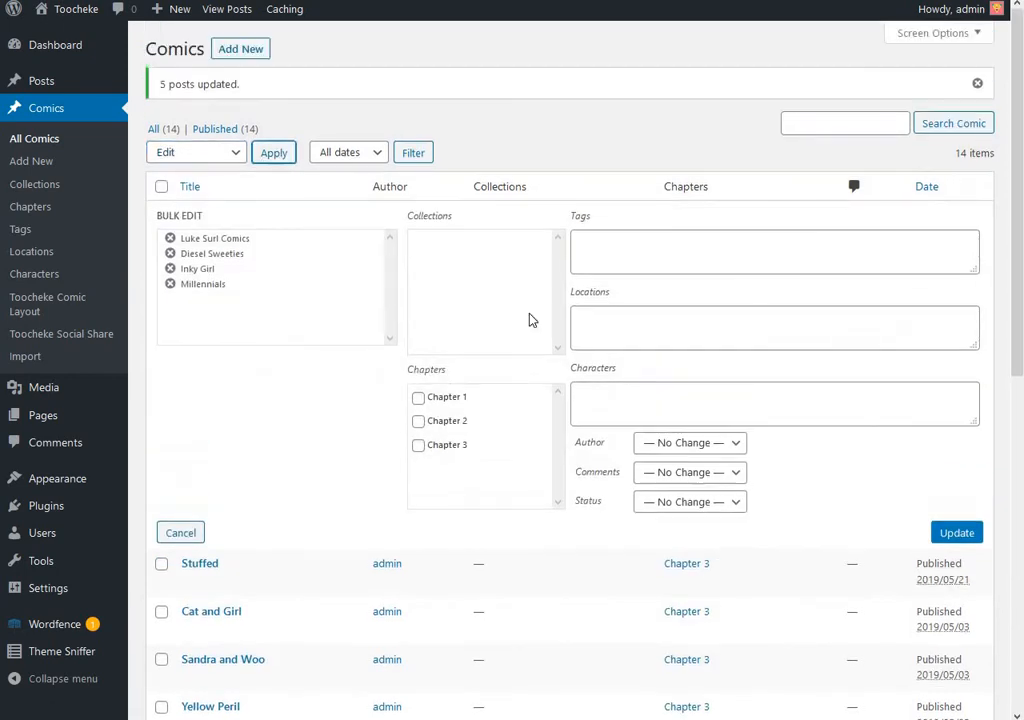
{"action": "left_click", "coordinate": [418, 422]}
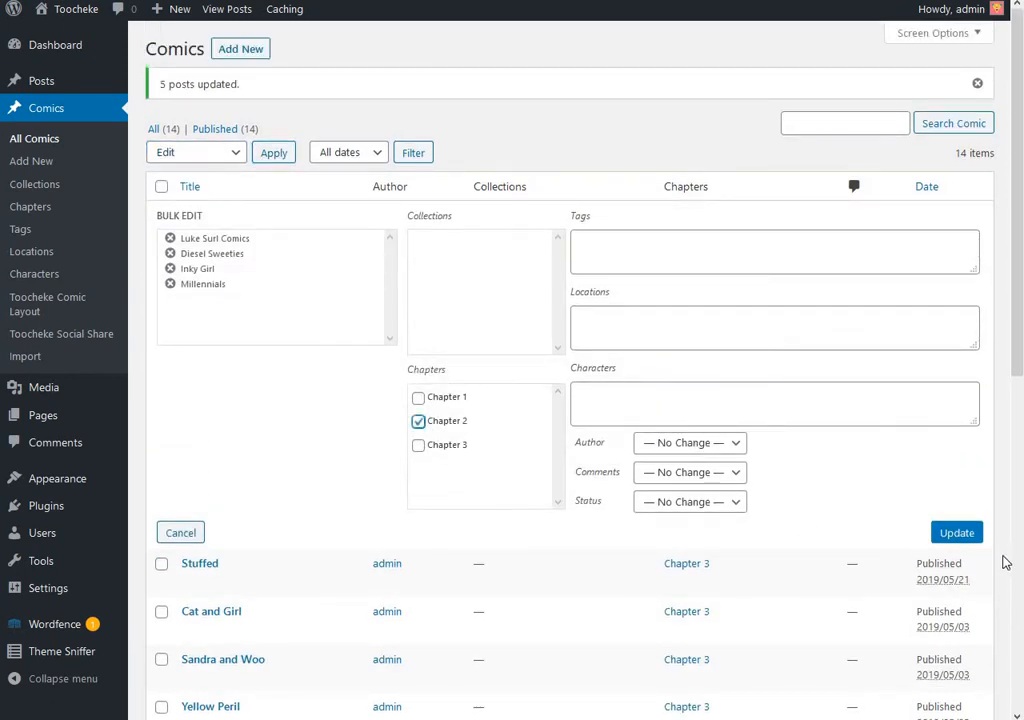
{"action": "left_click", "coordinate": [960, 536]}
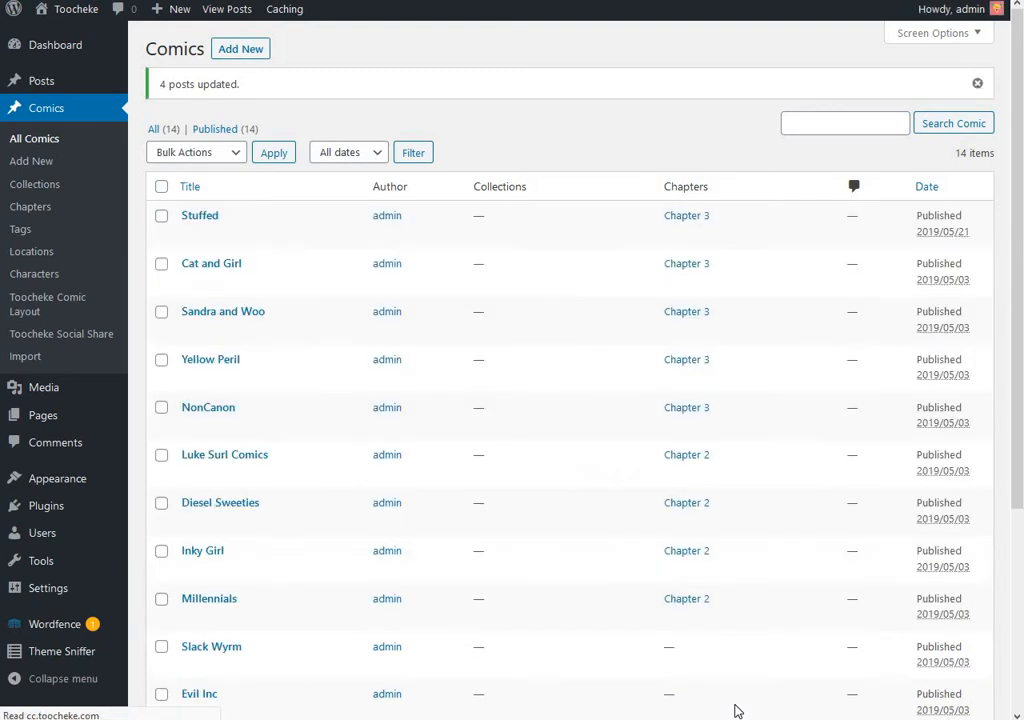
Bulk-edit the comics Slack Wyrm, Evil Inc, Zen Pencils, Buni and Roar Street Journal to assign them to Chapter 1
{"action": "scroll", "coordinate": [201, 521], "scroll_direction": "down", "scroll_amount": 3}
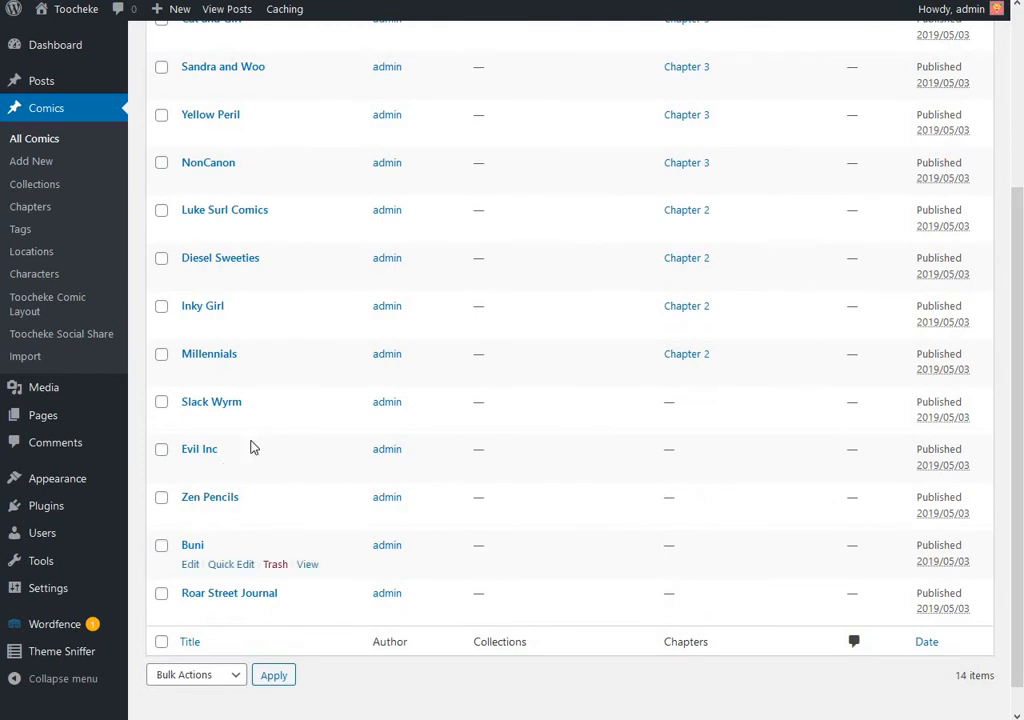
{"action": "left_click", "coordinate": [161, 404]}
{"action": "left_click", "coordinate": [162, 450]}
{"action": "left_click", "coordinate": [161, 498]}
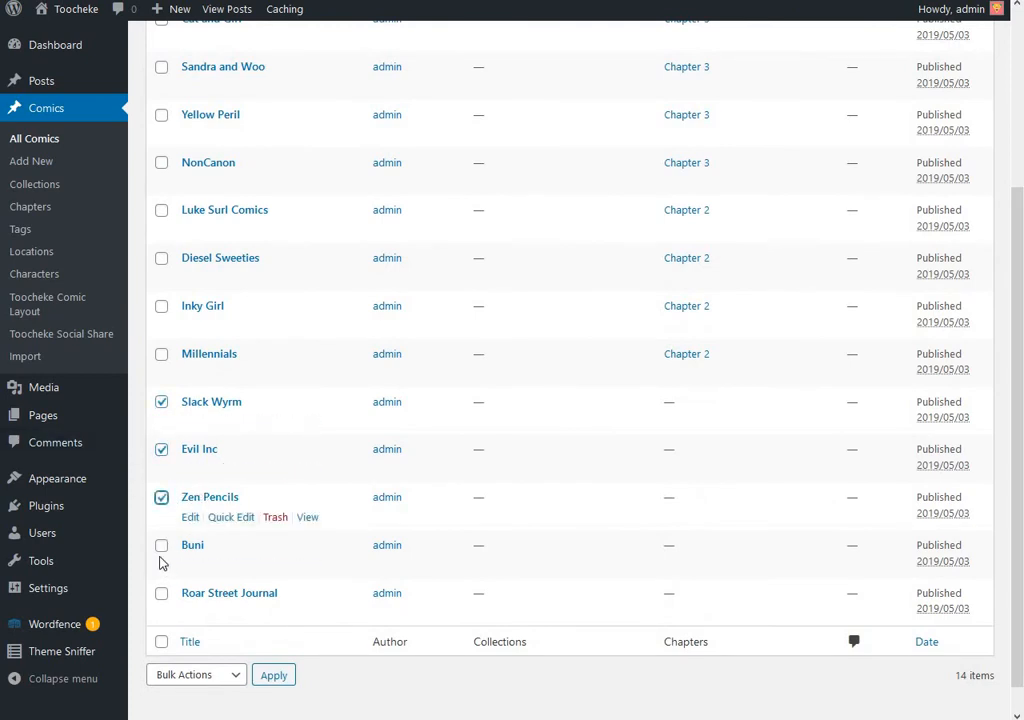
{"action": "left_click", "coordinate": [161, 546]}
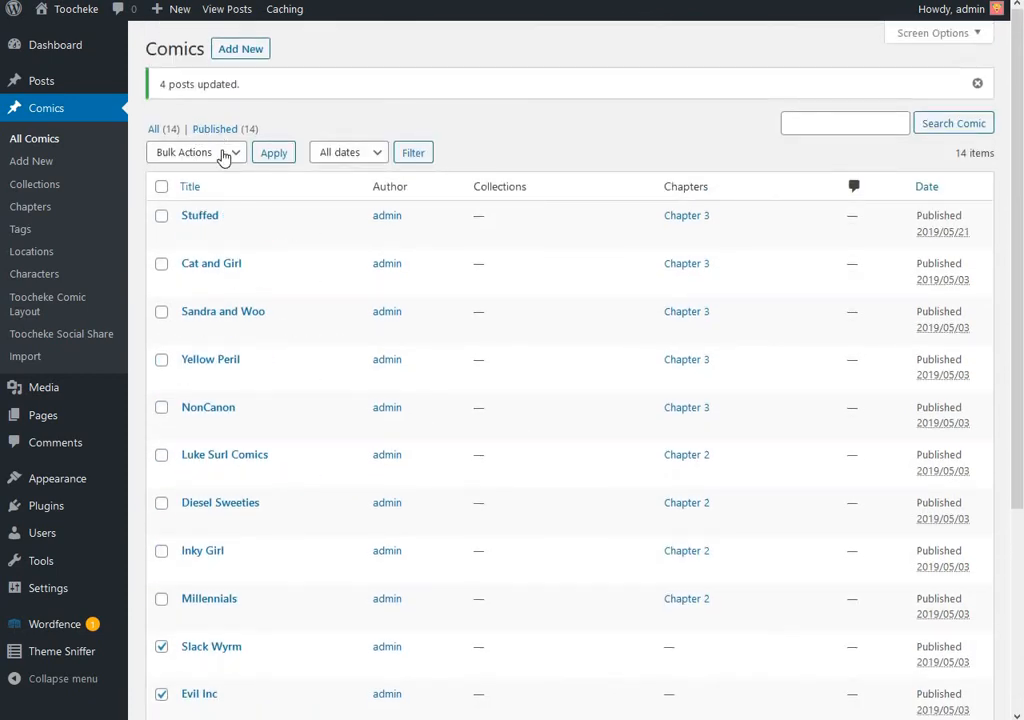
{"action": "left_click", "coordinate": [220, 157]}
{"action": "key", "text": "Return"}
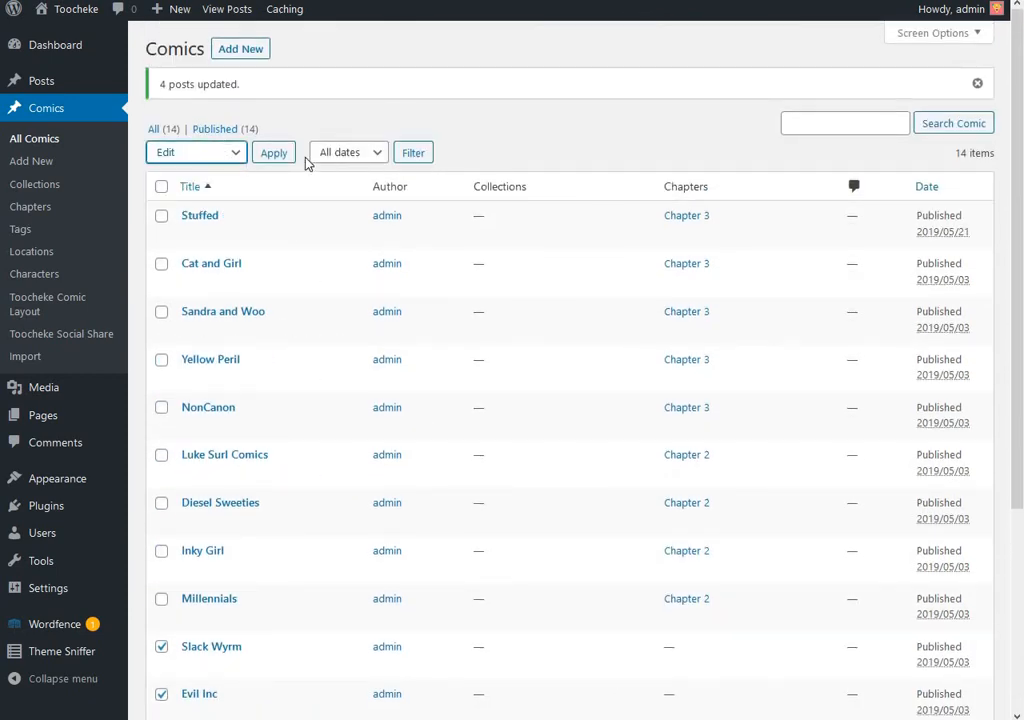
{"action": "left_click", "coordinate": [274, 154]}
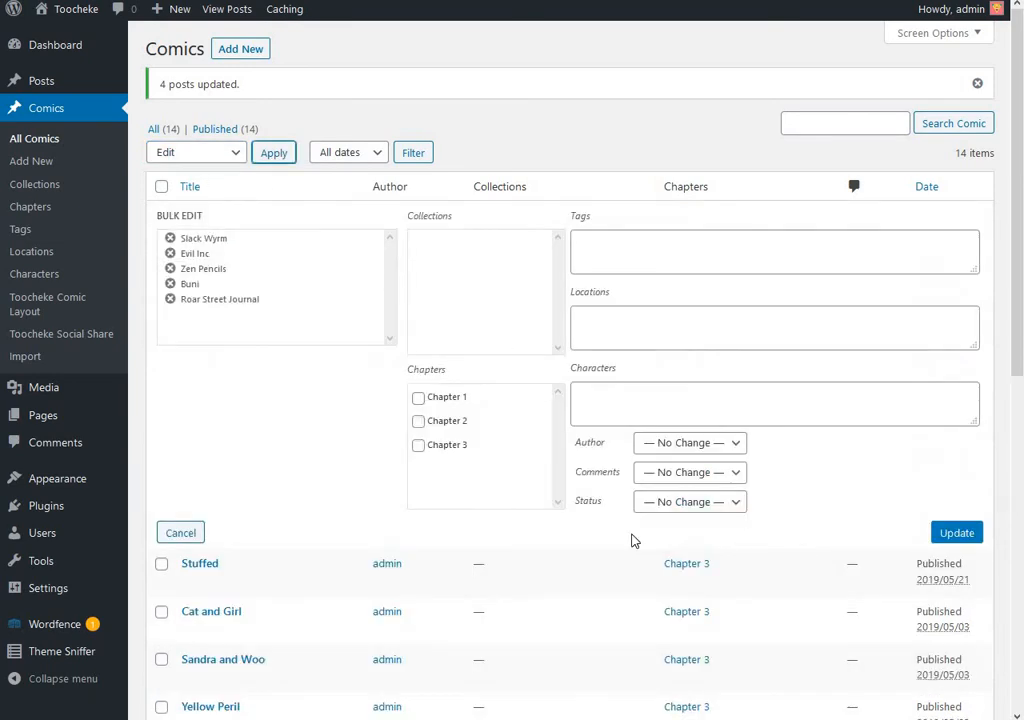
{"action": "left_click", "coordinate": [440, 397]}
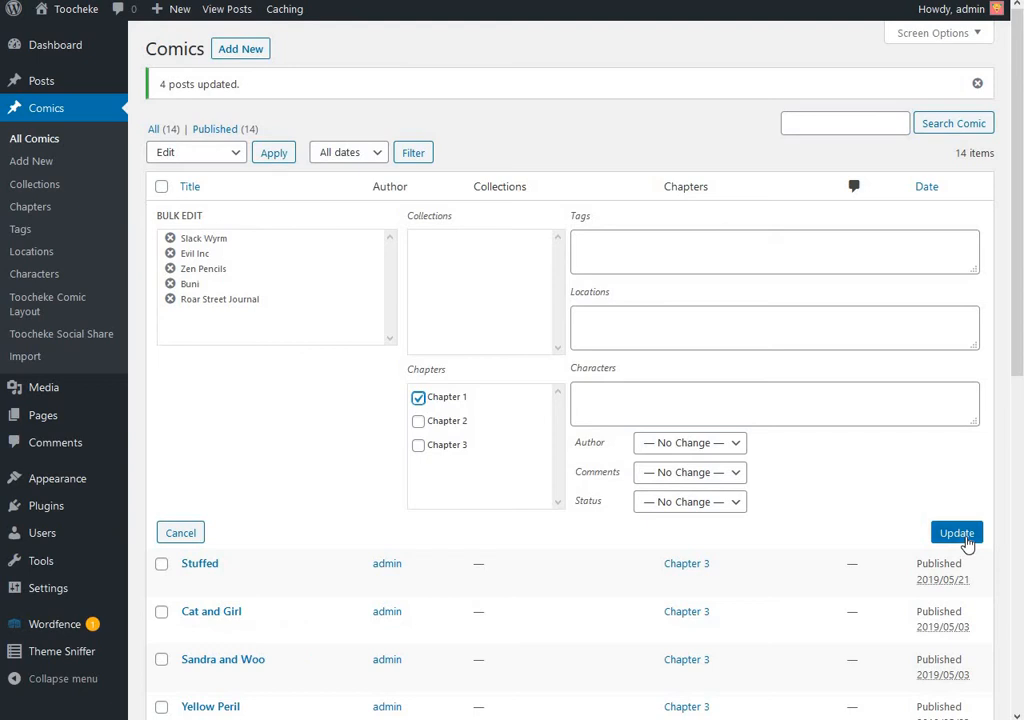
{"action": "left_click", "coordinate": [956, 532]}
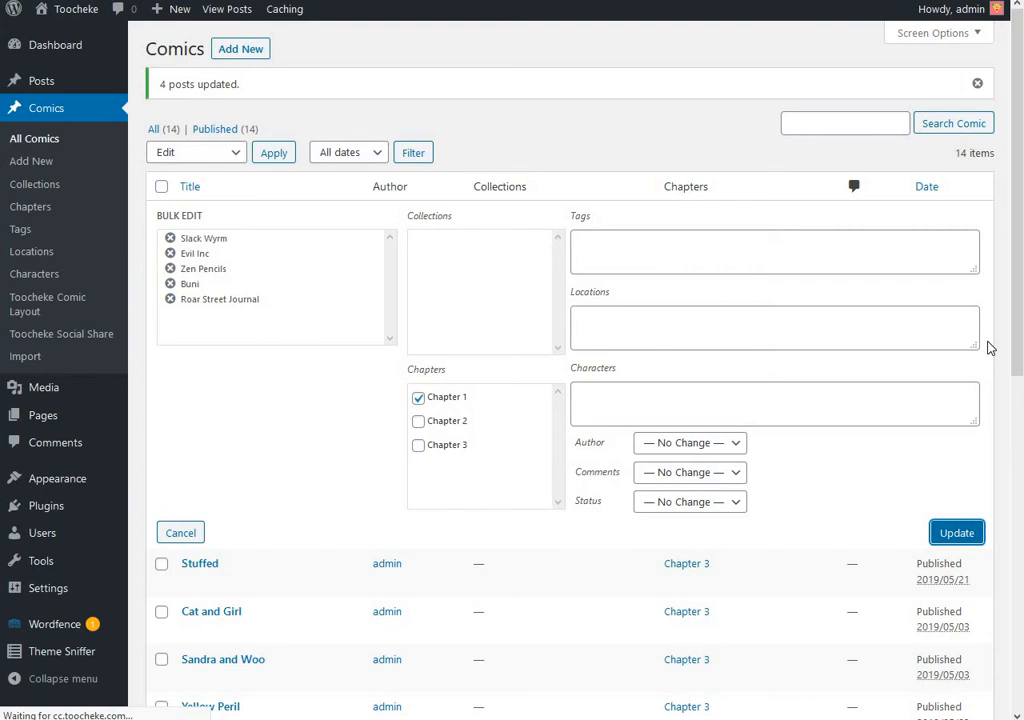
{"action": "scroll", "coordinate": [958, 430], "scroll_direction": "down", "scroll_amount": 3}
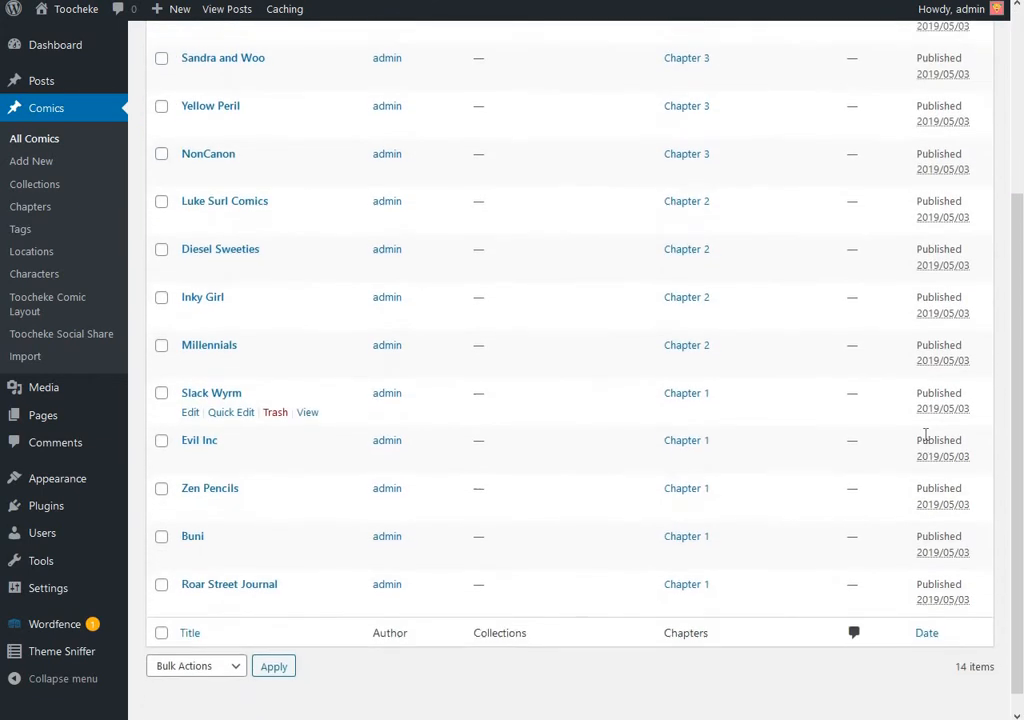
{"action": "scroll", "coordinate": [928, 430], "scroll_direction": "up", "scroll_amount": 3}
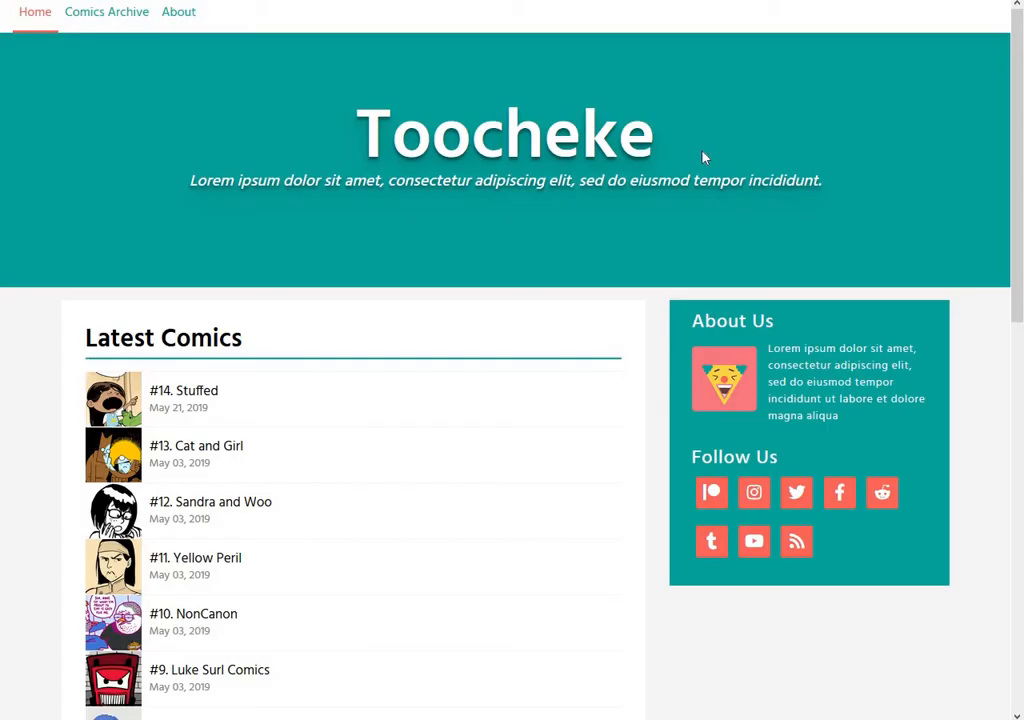
Reload the site's home page to examine the Latest Chapters section, and follow the Chapter 3 cover to its comic
{"action": "scroll", "coordinate": [745, 197], "scroll_direction": "down", "scroll_amount": 6}
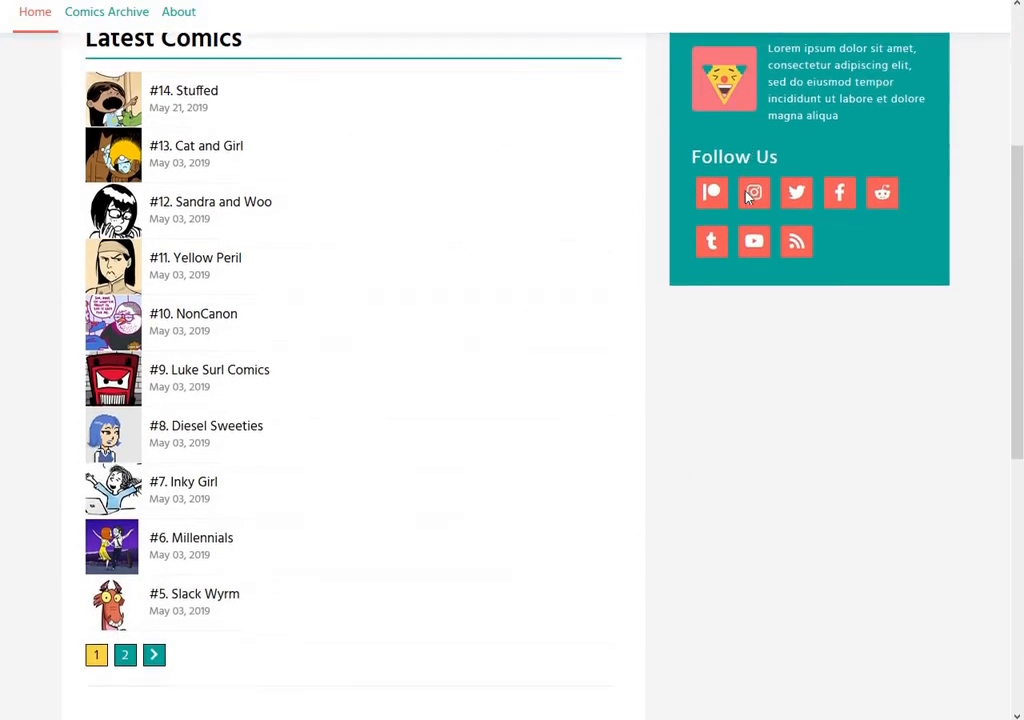
{"action": "scroll", "coordinate": [745, 197], "scroll_direction": "down", "scroll_amount": 2}
{"action": "scroll", "coordinate": [745, 197], "scroll_direction": "up", "scroll_amount": 8}
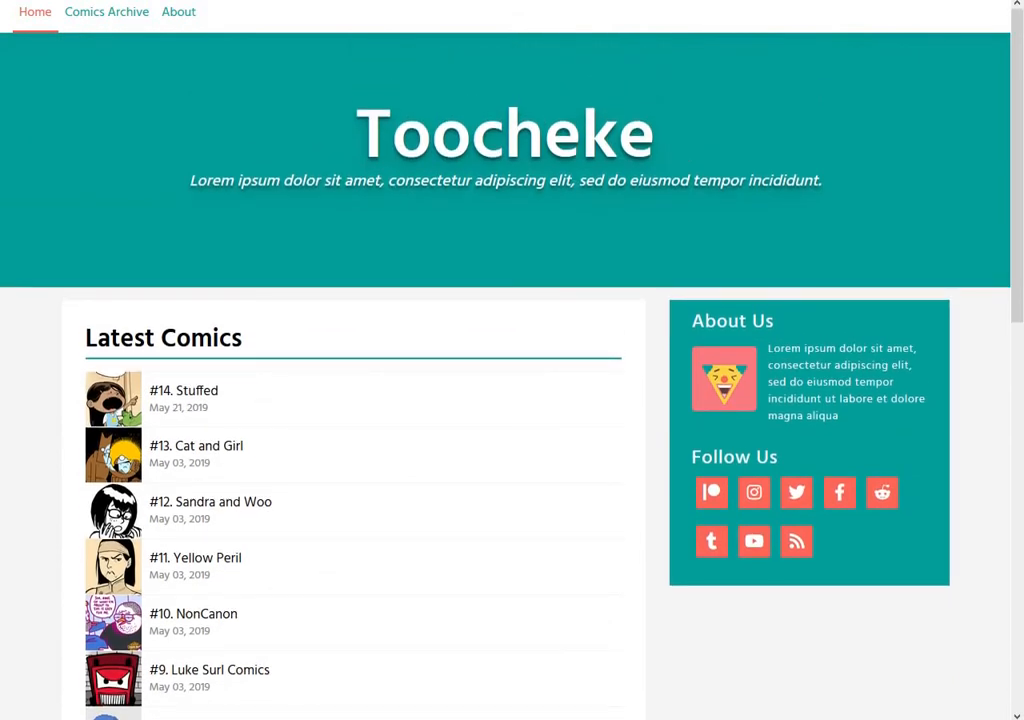
{"action": "key", "text": "F5"}
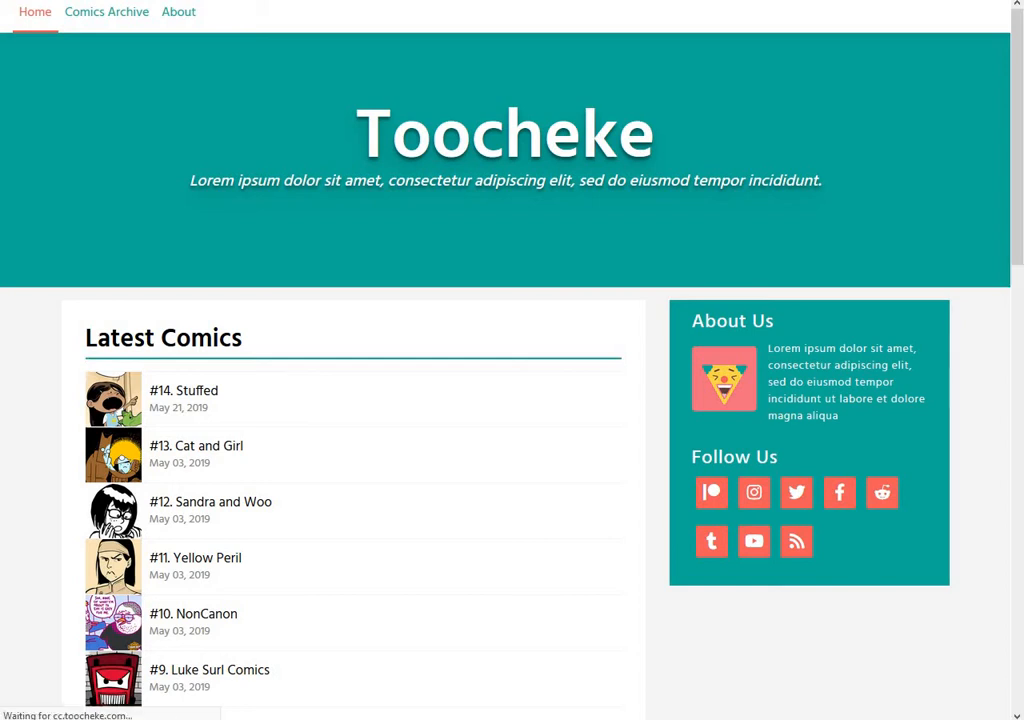
{"action": "scroll", "coordinate": [535, 174], "scroll_direction": "down", "scroll_amount": 7}
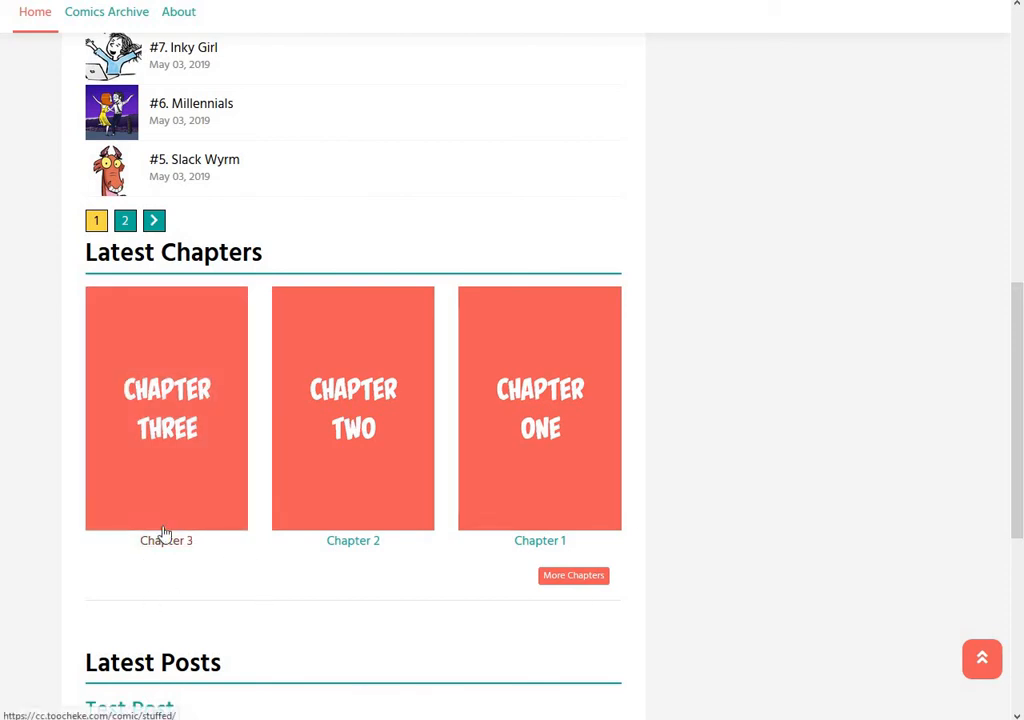
{"action": "left_click", "coordinate": [223, 636]}
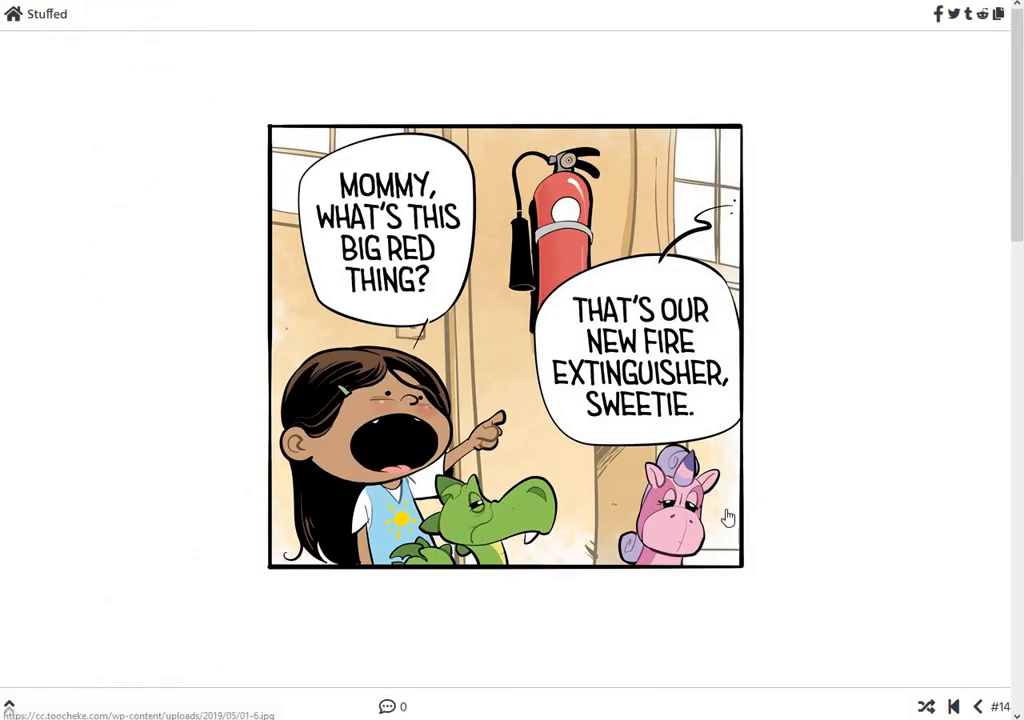
{"action": "left_click", "coordinate": [14, 20]}
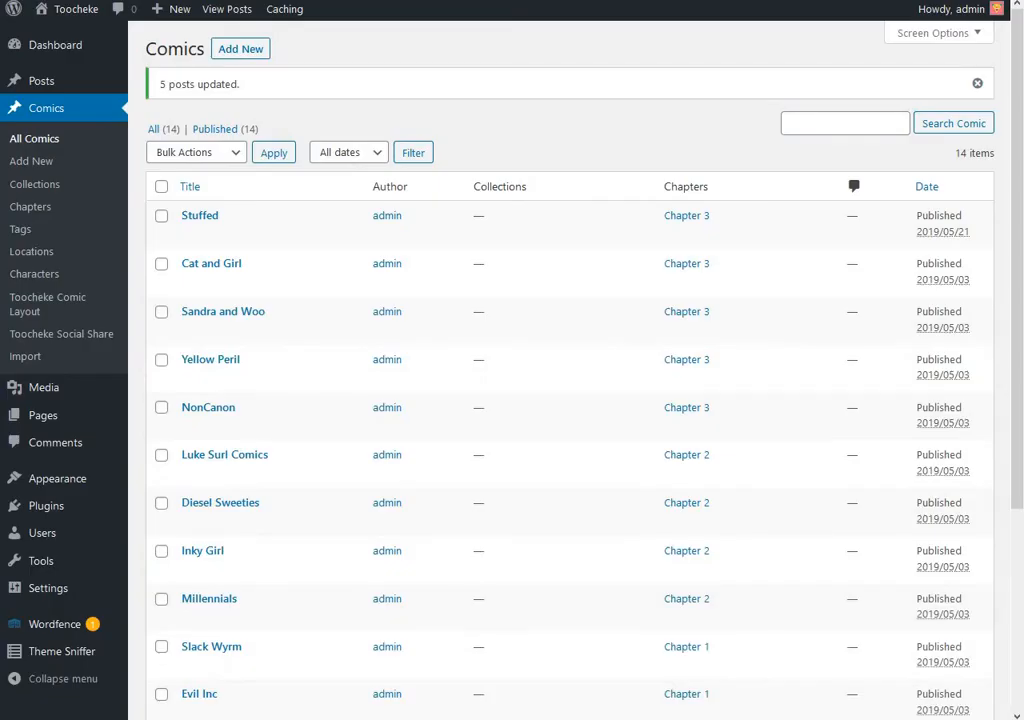
In the theme customizer, try the home page layout with the row of books and switch back to the header layout with the comic list
{"action": "mouse_move", "coordinate": [62, 480]}
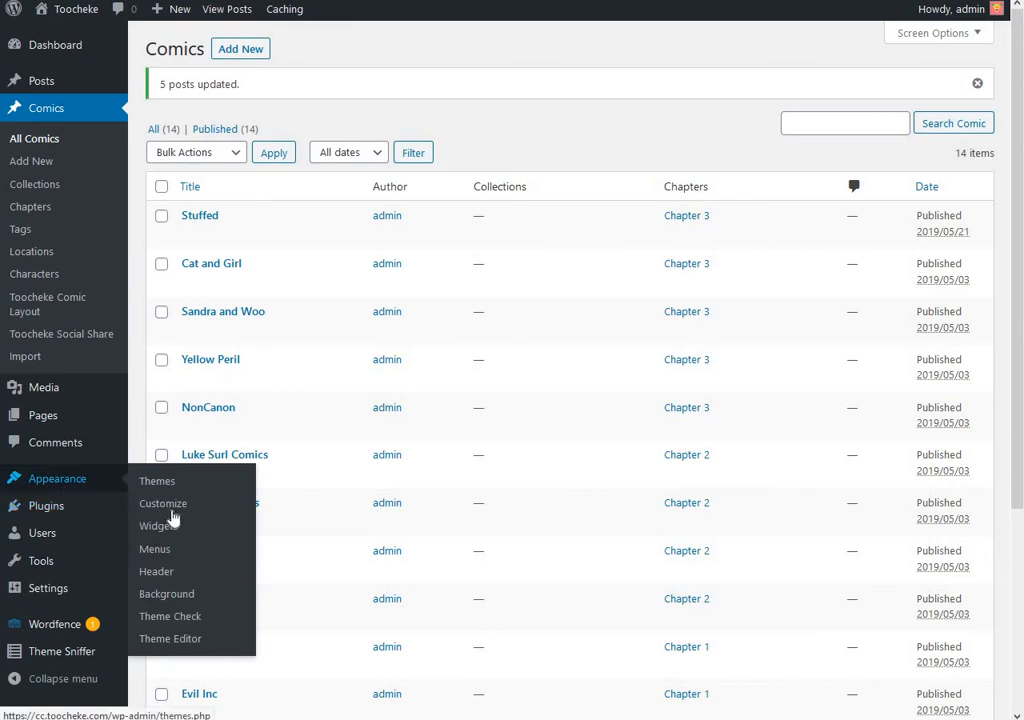
{"action": "left_click", "coordinate": [172, 515]}
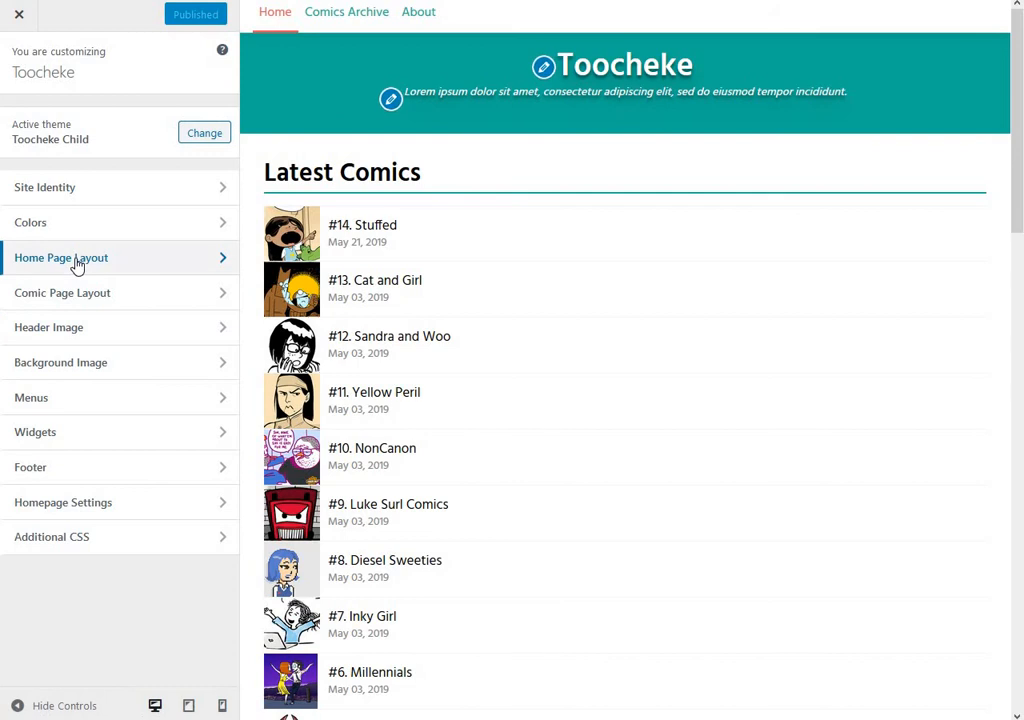
{"action": "left_click", "coordinate": [75, 265]}
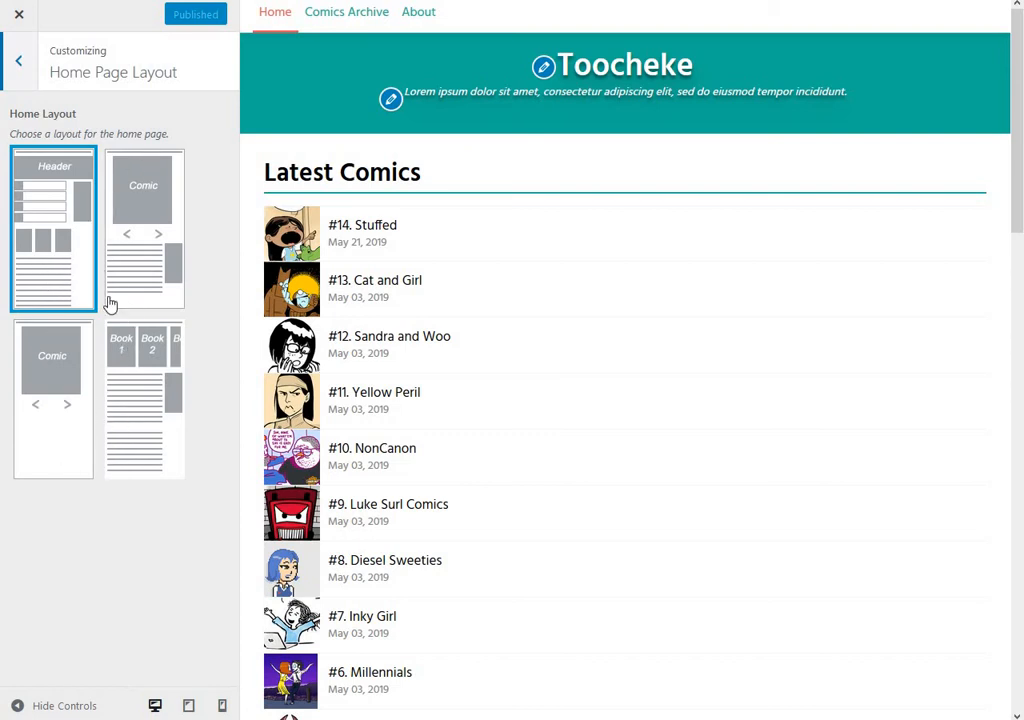
{"action": "left_click", "coordinate": [138, 447]}
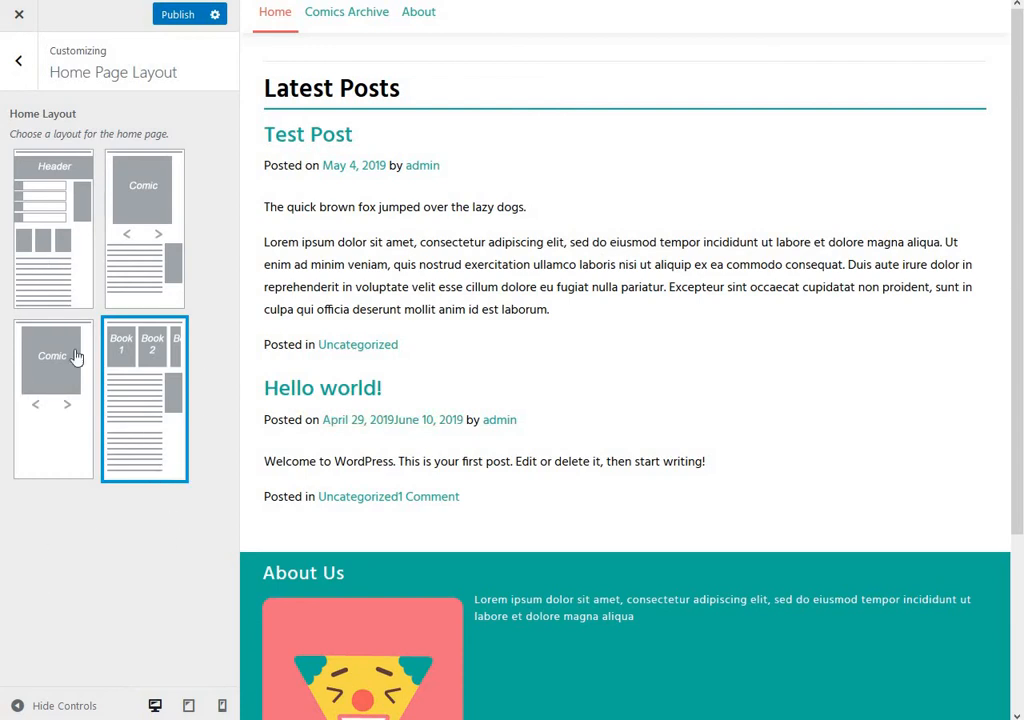
{"action": "left_click", "coordinate": [58, 283]}
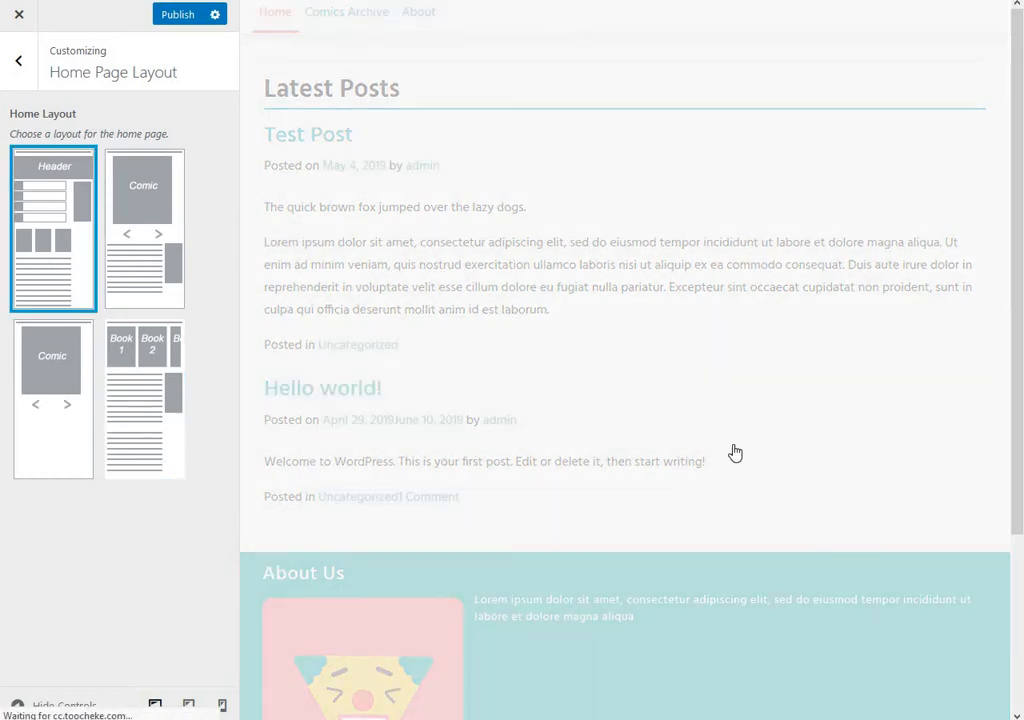
Examine the Latest Chapters section in the home page preview, and leave the customizer without saving the changes
{"action": "scroll", "coordinate": [733, 451], "scroll_direction": "down", "scroll_amount": 6}
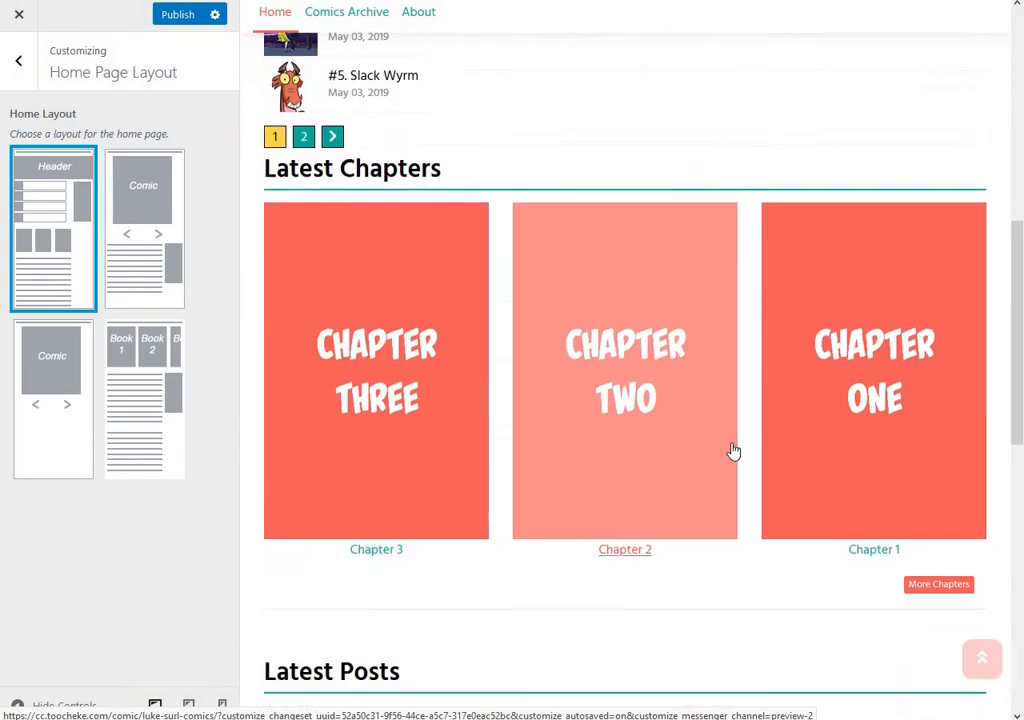
{"action": "scroll", "coordinate": [733, 451], "scroll_direction": "up", "scroll_amount": 2}
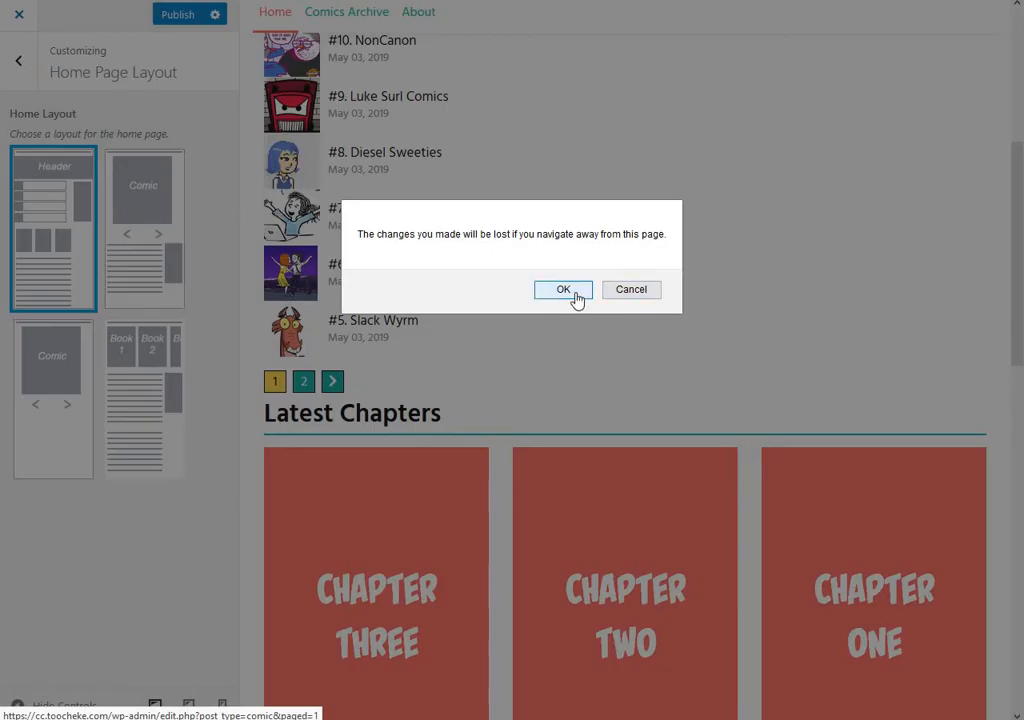
{"action": "left_click", "coordinate": [565, 290]}
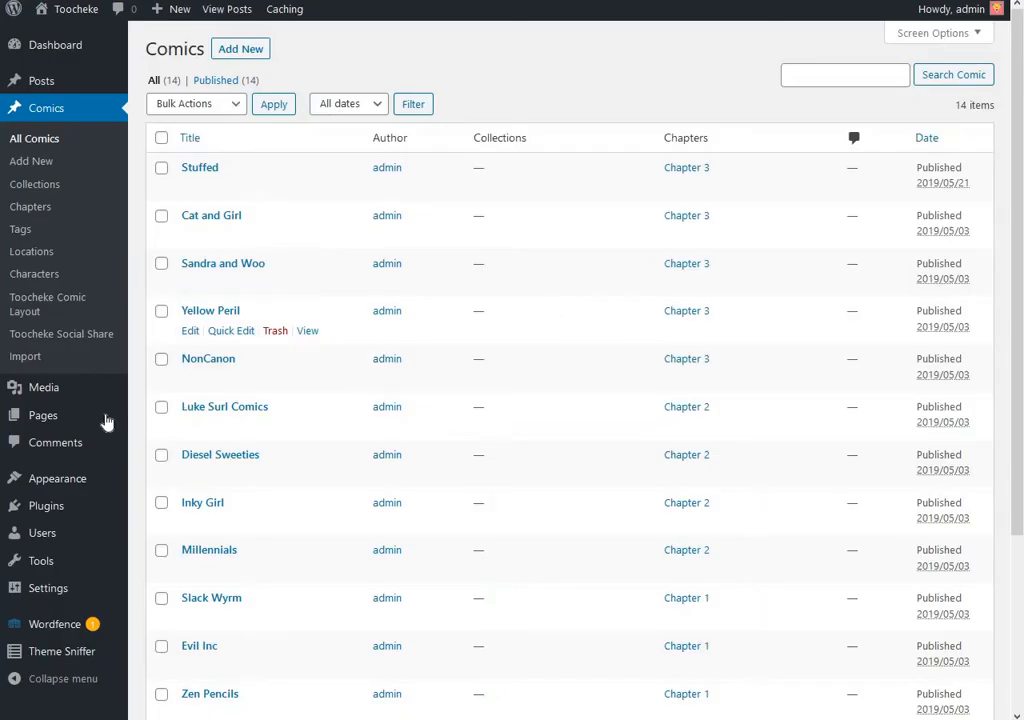
Go to the comic collections and name a new collection "Collection 1"
{"action": "mouse_move", "coordinate": [102, 537]}
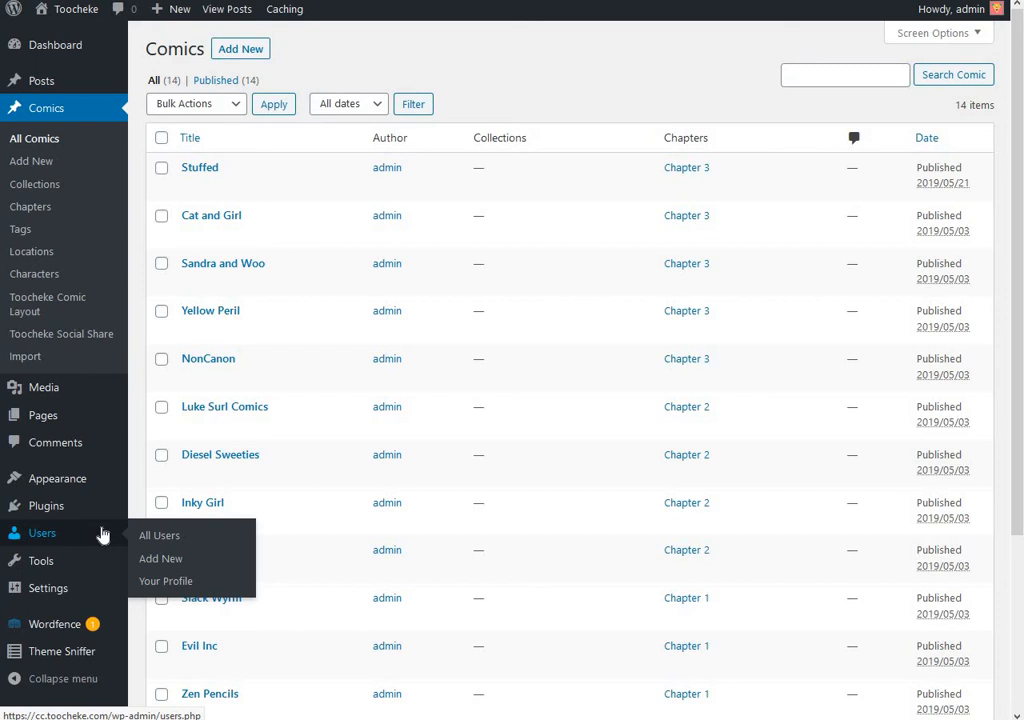
{"action": "left_click", "coordinate": [45, 190]}
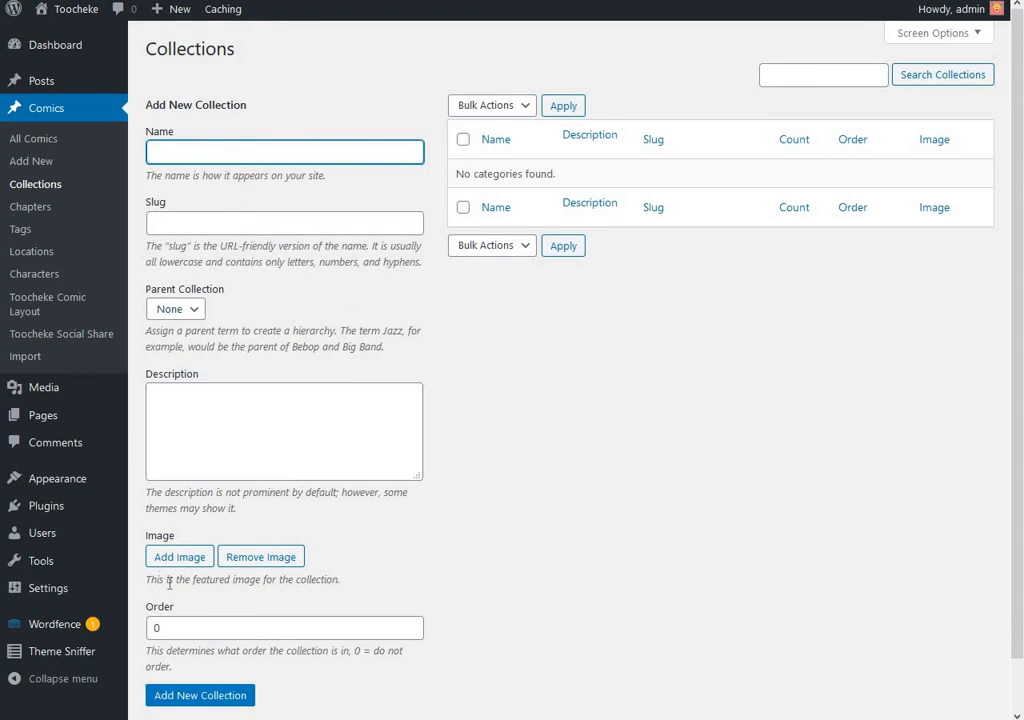
{"action": "left_click", "coordinate": [203, 155]}
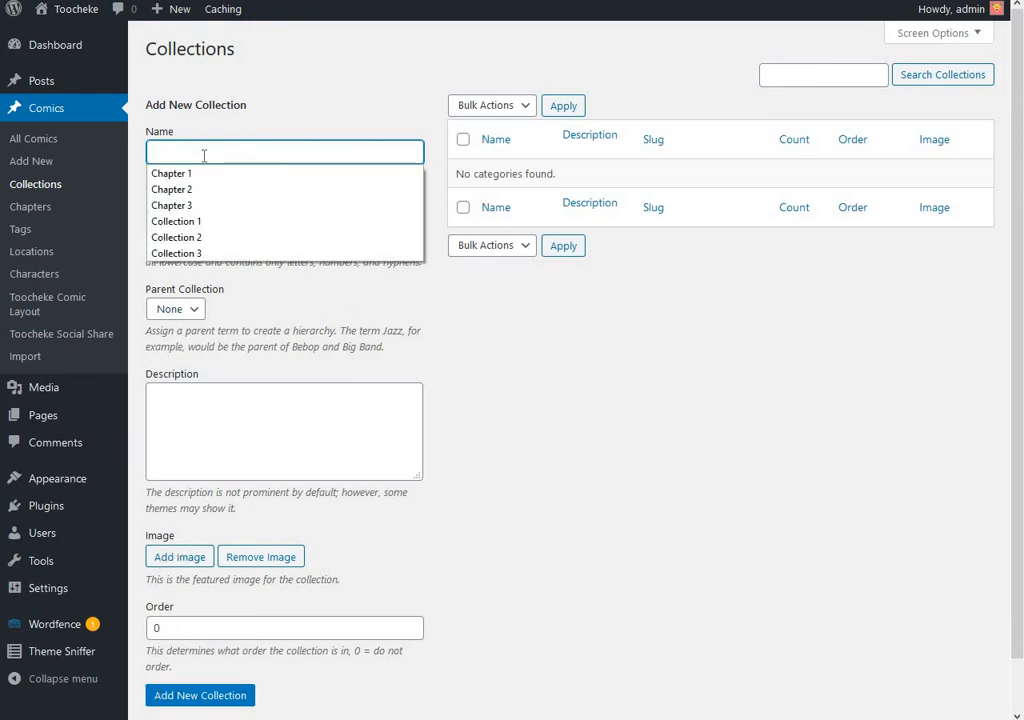
{"action": "type", "text": "Collection"}
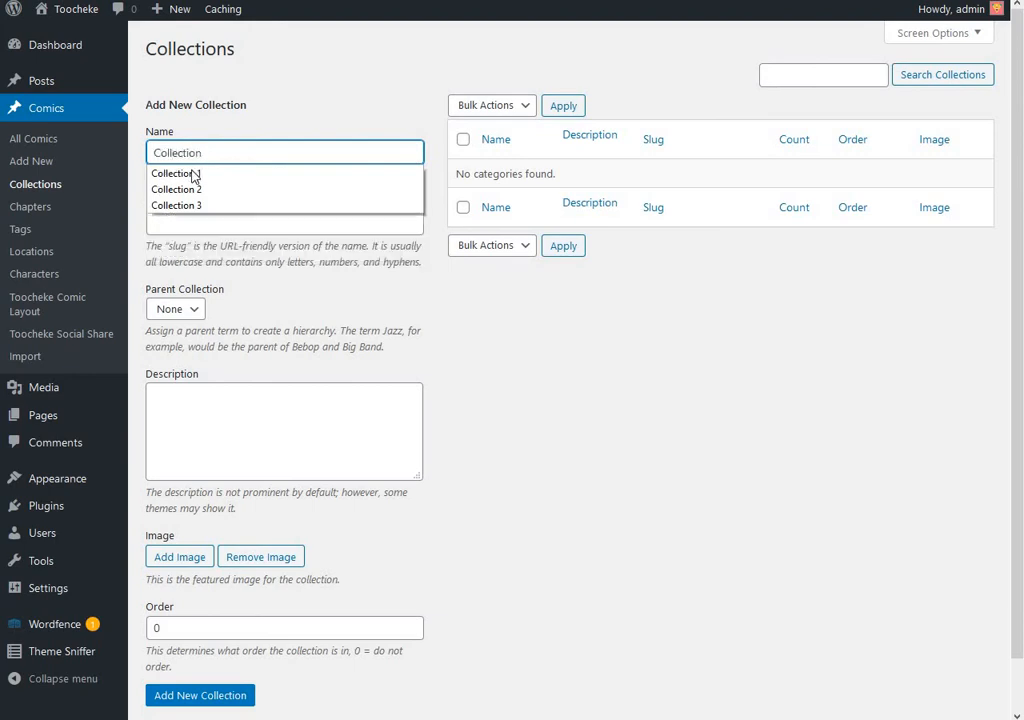
{"action": "left_click", "coordinate": [194, 177]}
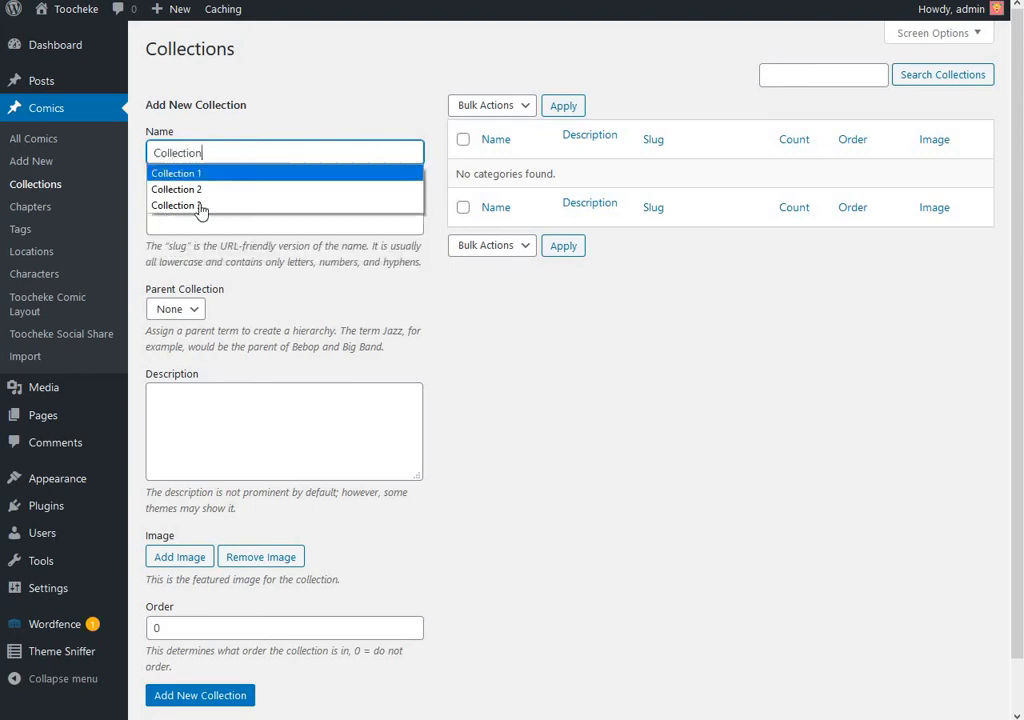
Upload collectioncover1.jpg and insert it as the featured image of Collection 1
{"action": "left_click", "coordinate": [187, 558]}
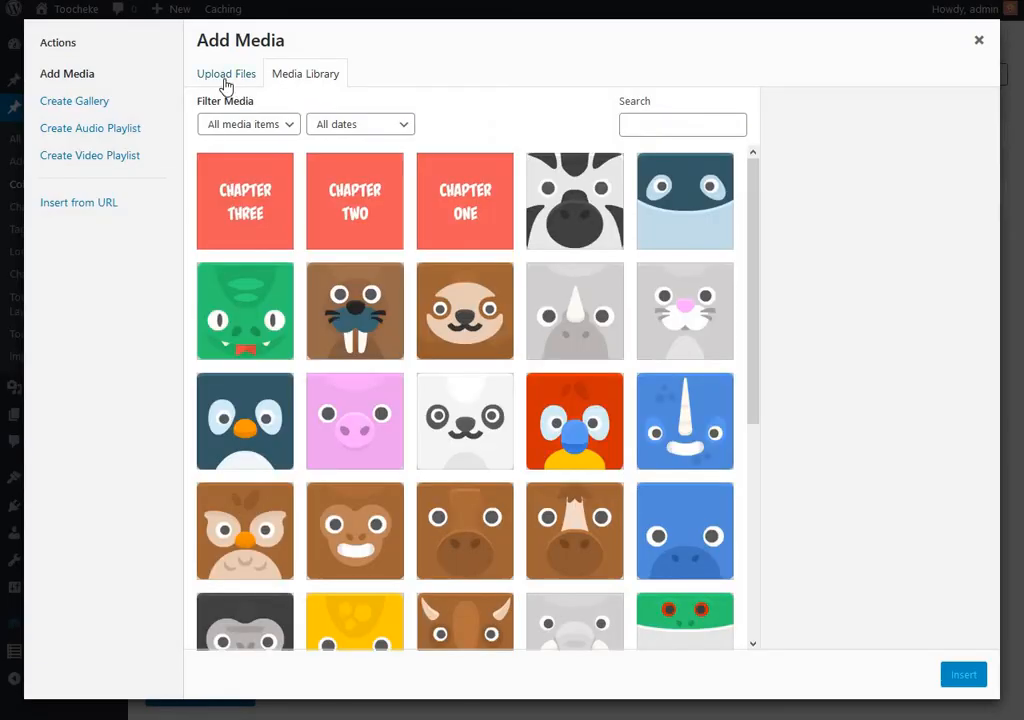
{"action": "left_click", "coordinate": [224, 80]}
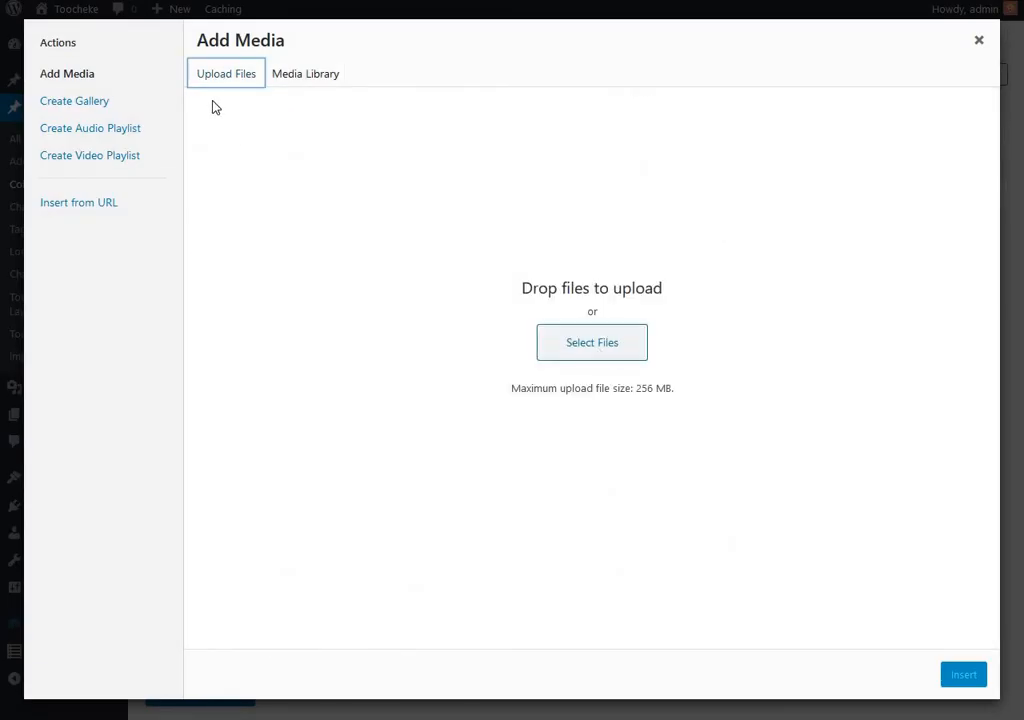
{"action": "left_click", "coordinate": [592, 342]}
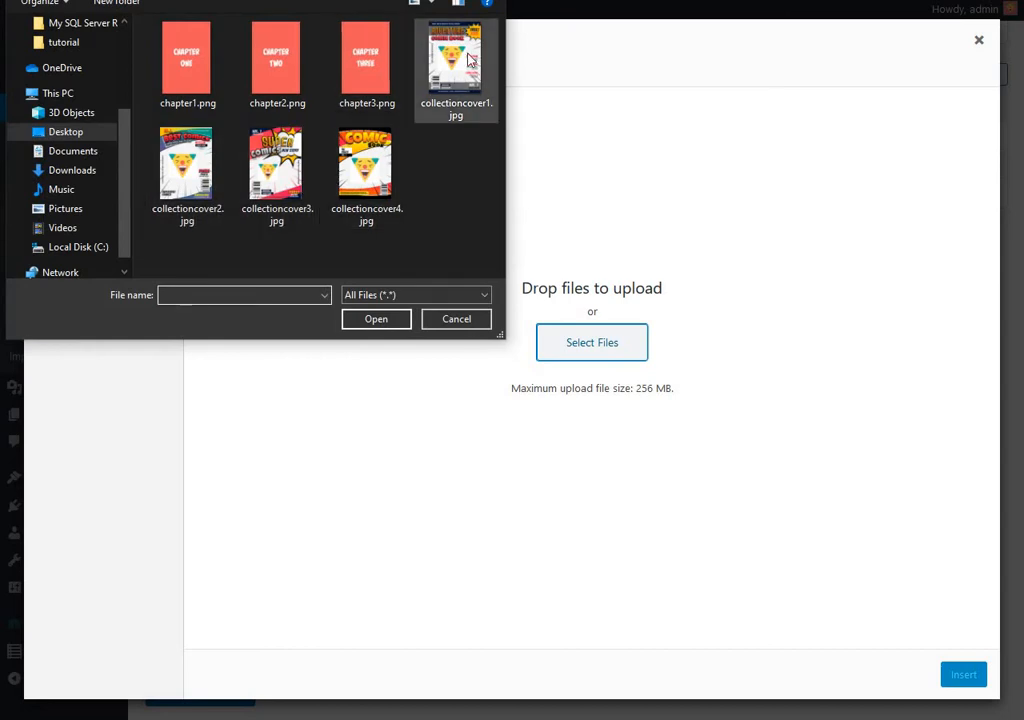
{"action": "left_click", "coordinate": [470, 60]}
{"action": "left_click", "coordinate": [376, 318]}
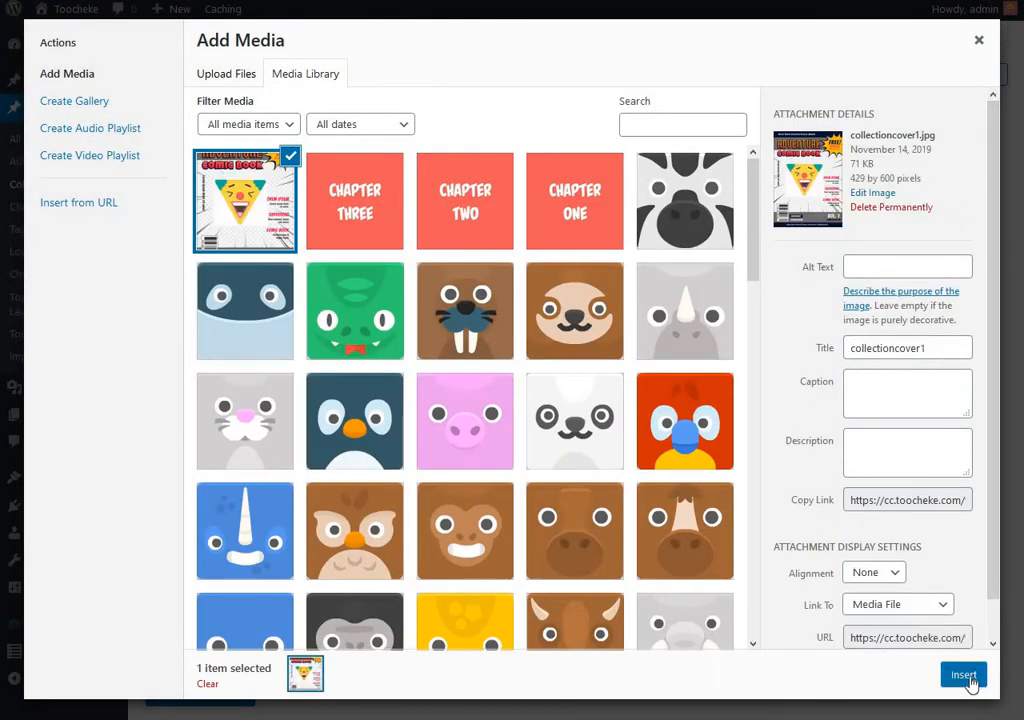
{"action": "left_click", "coordinate": [963, 676]}
Set the order of Collection 1 to 1 and add the collection
{"action": "scroll", "coordinate": [187, 581], "scroll_direction": "down", "scroll_amount": 1}
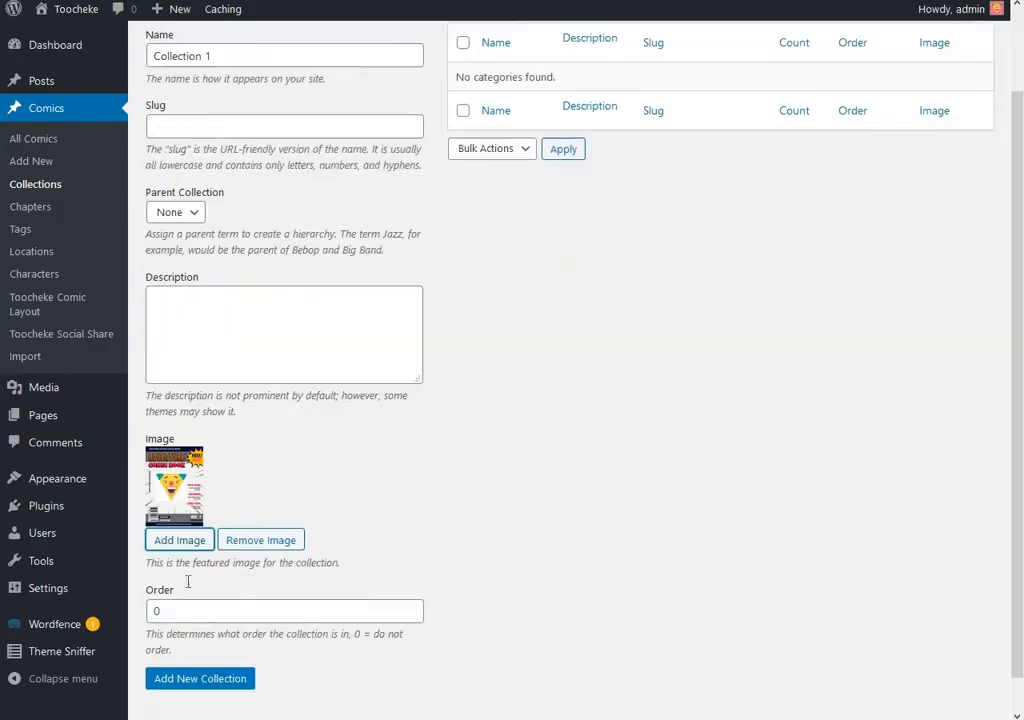
{"action": "scroll", "coordinate": [187, 581], "scroll_direction": "down", "scroll_amount": 1}
{"action": "double_click", "coordinate": [390, 573]}
{"action": "type", "text": "1"}
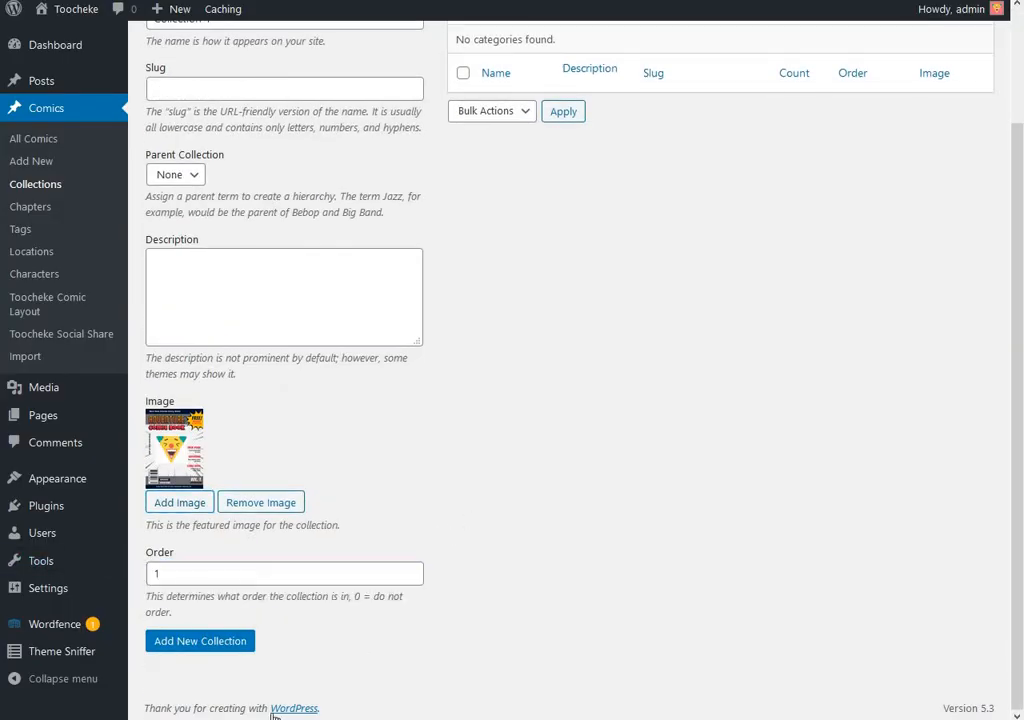
{"action": "left_click", "coordinate": [197, 641]}
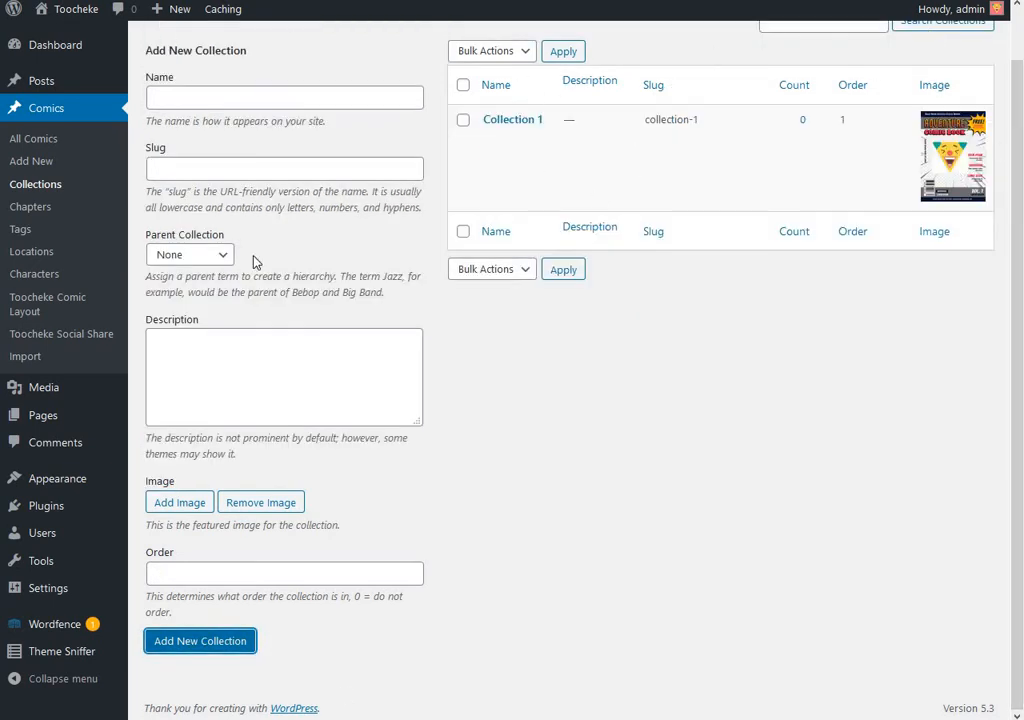
Name the next new collection "Collection 2"
{"action": "left_click", "coordinate": [175, 97]}
{"action": "type", "text": "Collection"}
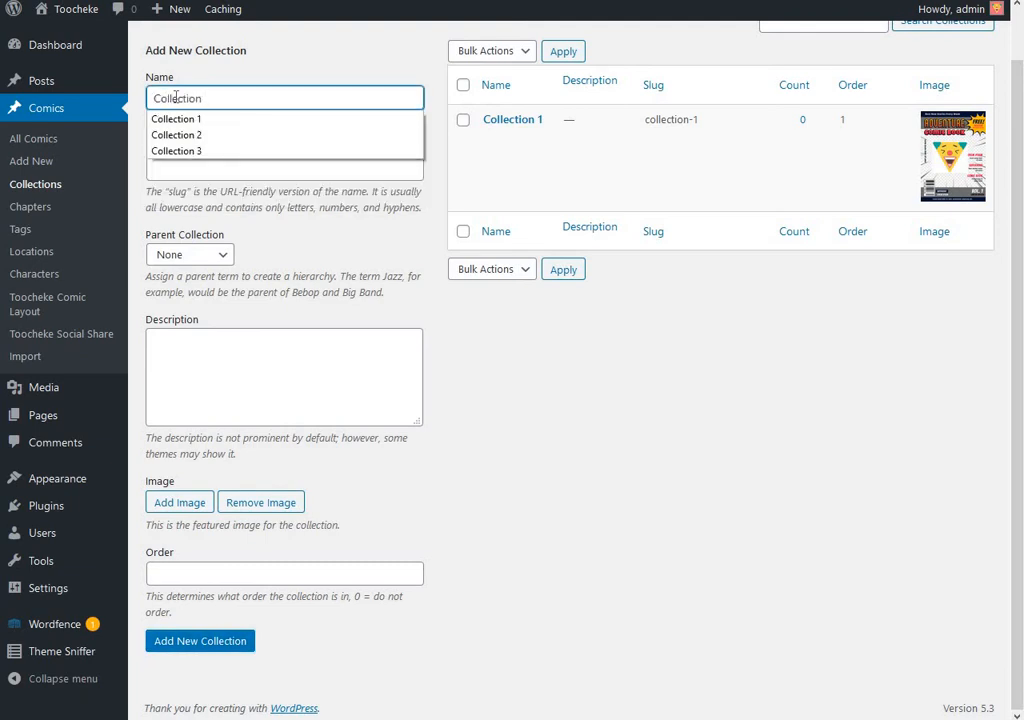
{"action": "type", "text": " 2"}
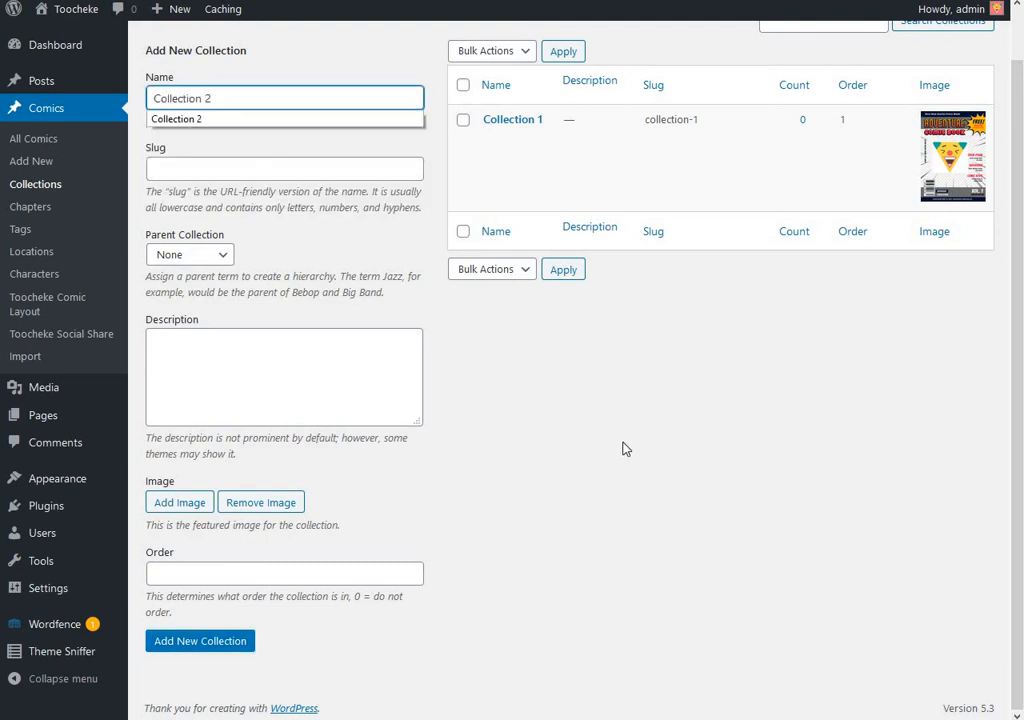
Upload collectioncover2.jpg and insert it as the featured image of Collection 2
{"action": "left_click", "coordinate": [181, 503]}
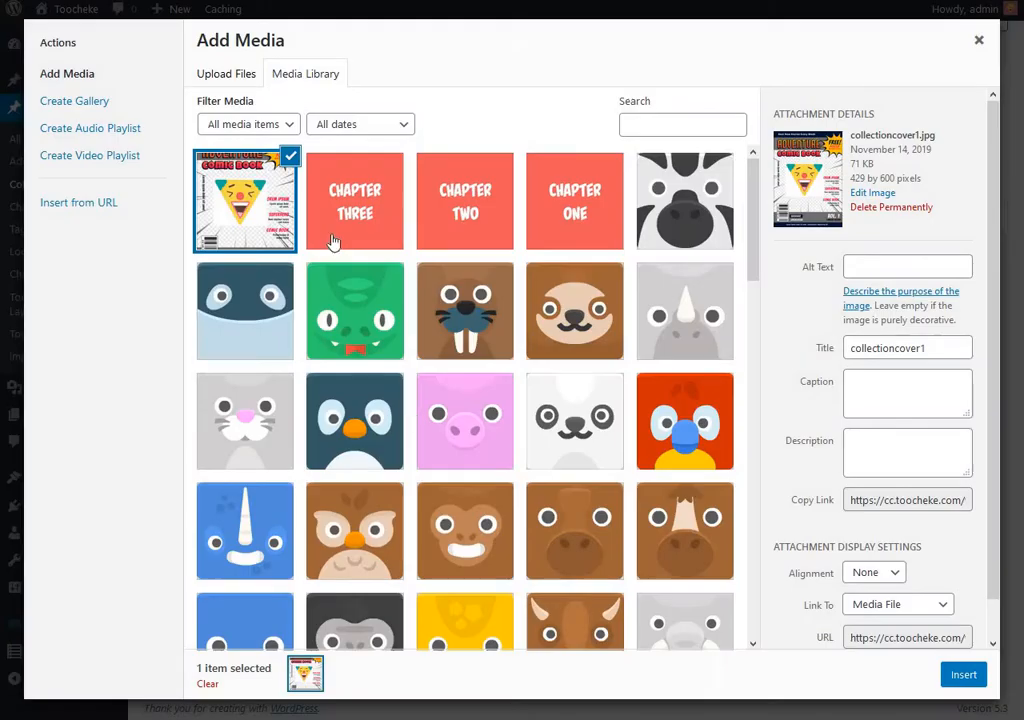
{"action": "left_click", "coordinate": [205, 74]}
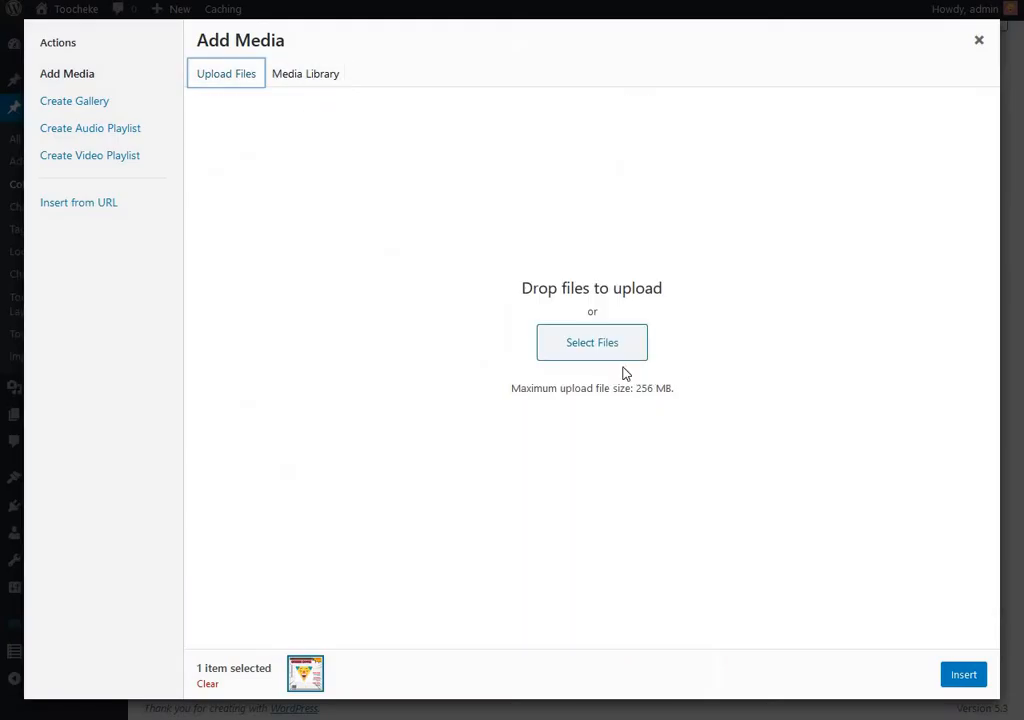
{"action": "left_click", "coordinate": [602, 348]}
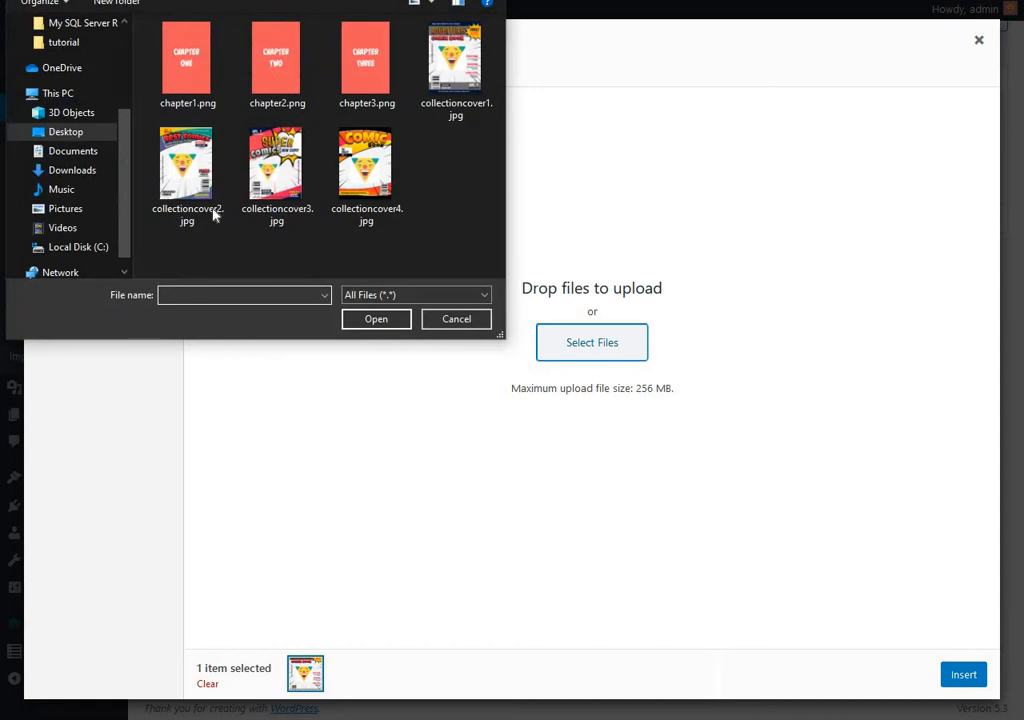
{"action": "left_click", "coordinate": [213, 213]}
{"action": "left_click", "coordinate": [385, 326]}
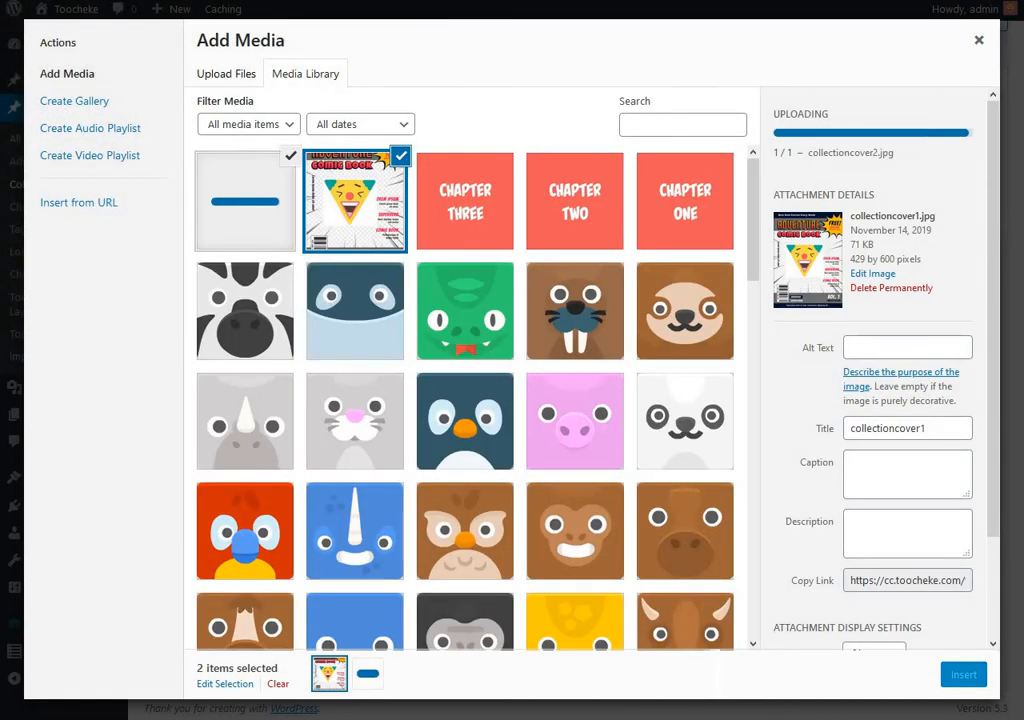
{"action": "left_click", "coordinate": [963, 676]}
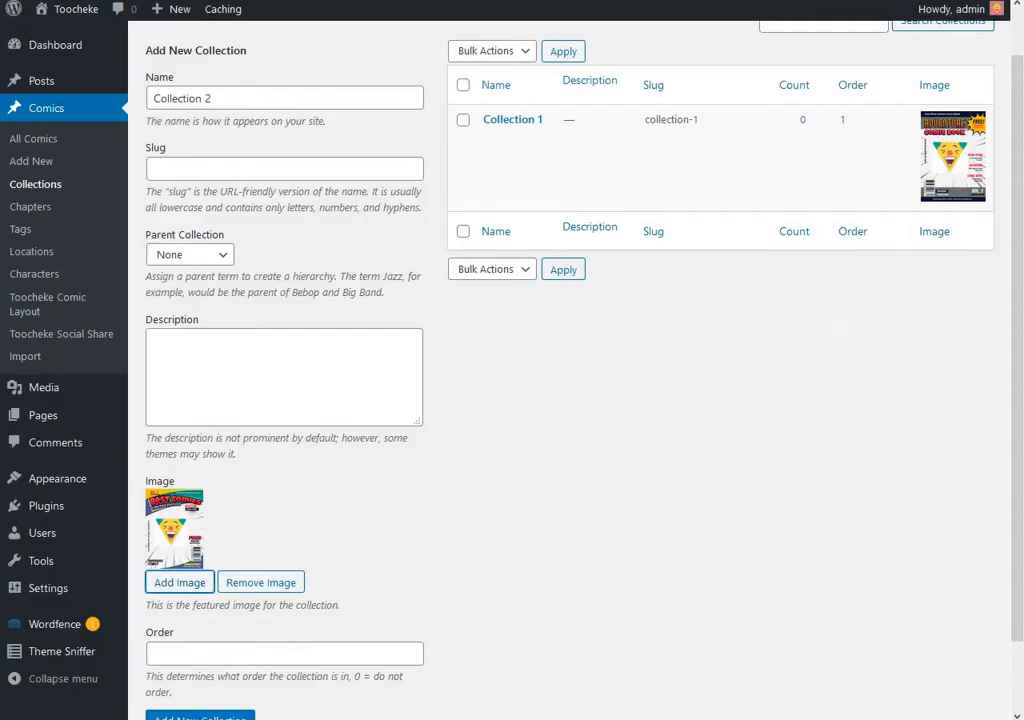
Set the order of Collection 2 to 2 and add the collection
{"action": "left_click", "coordinate": [177, 651]}
{"action": "type", "text": "2"}
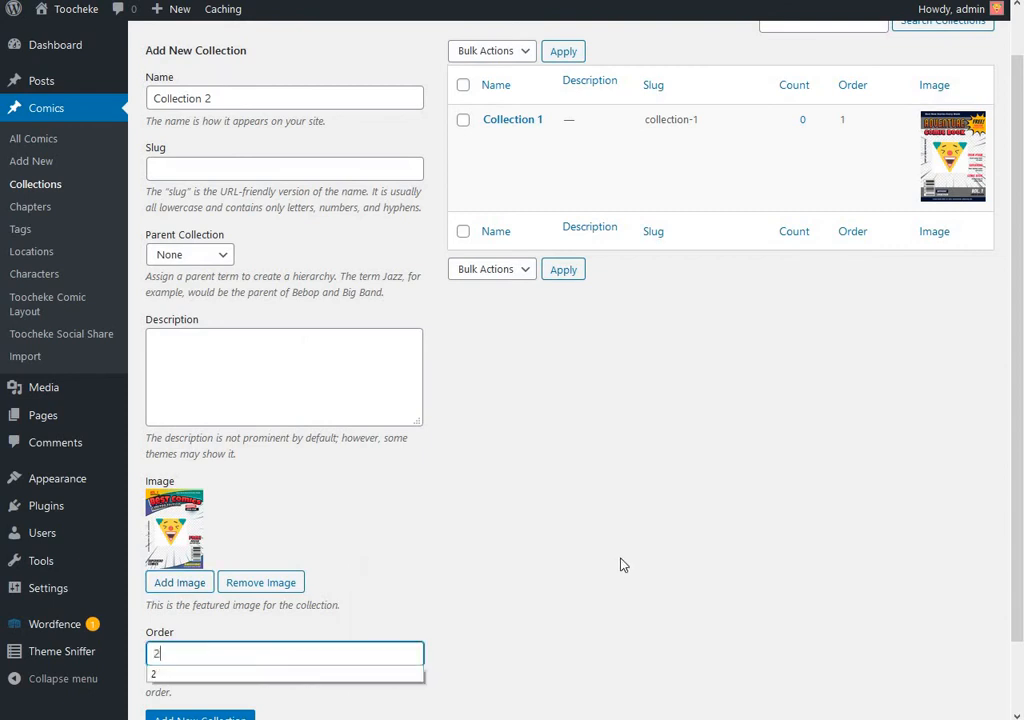
{"action": "scroll", "coordinate": [418, 635], "scroll_direction": "down", "scroll_amount": 2}
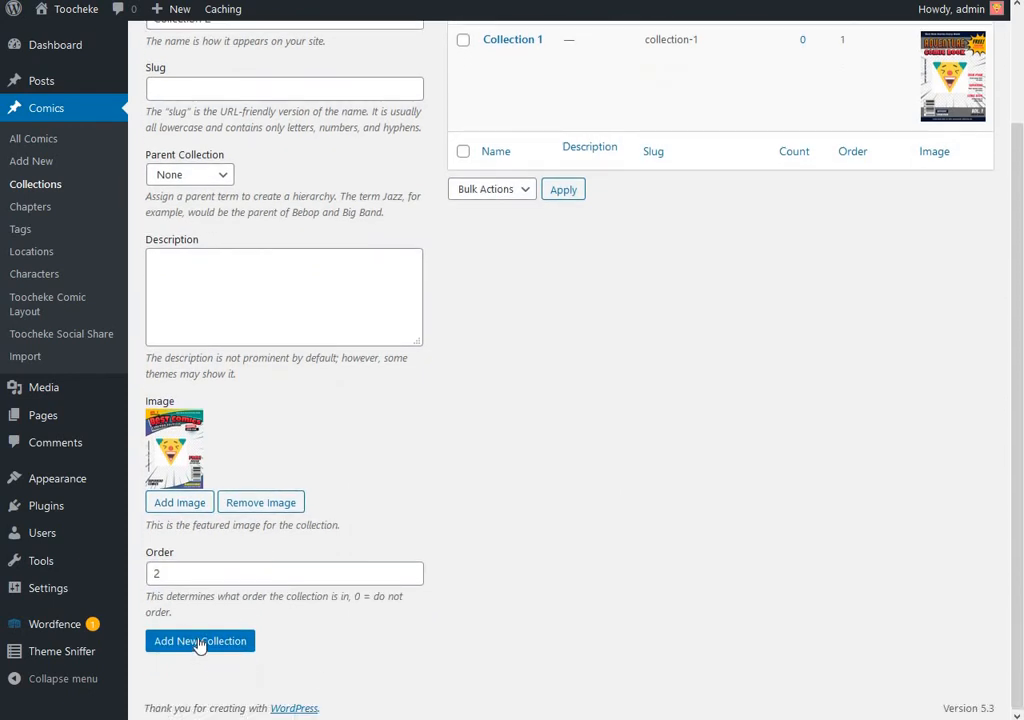
{"action": "left_click", "coordinate": [201, 645]}
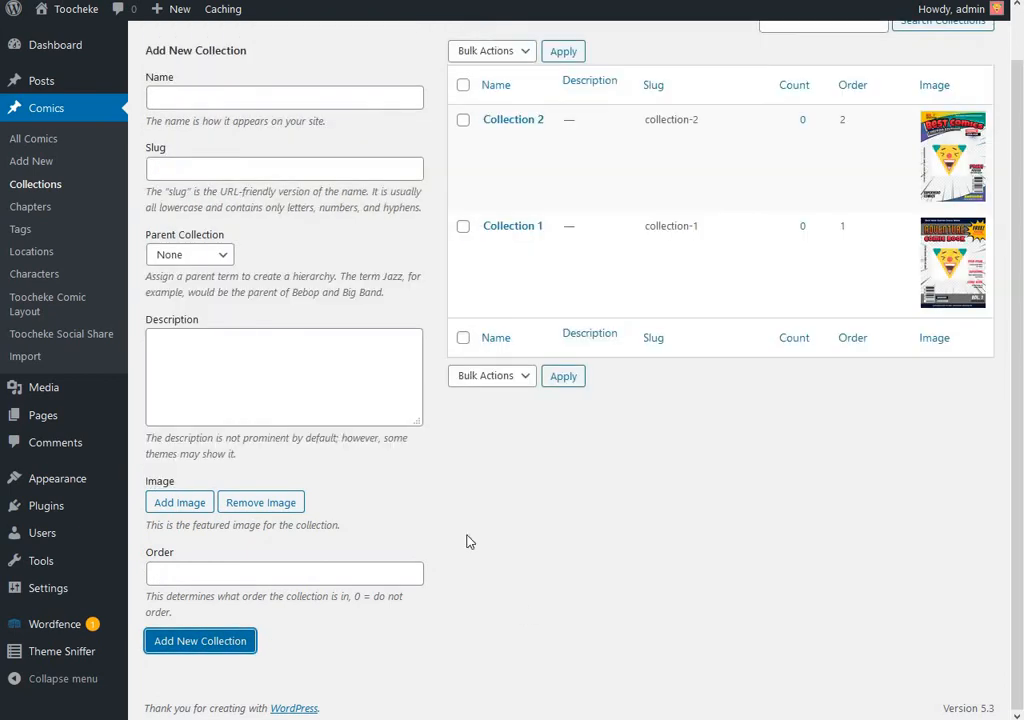
Name the third new collection "Collection 3"
{"action": "left_click", "coordinate": [240, 101]}
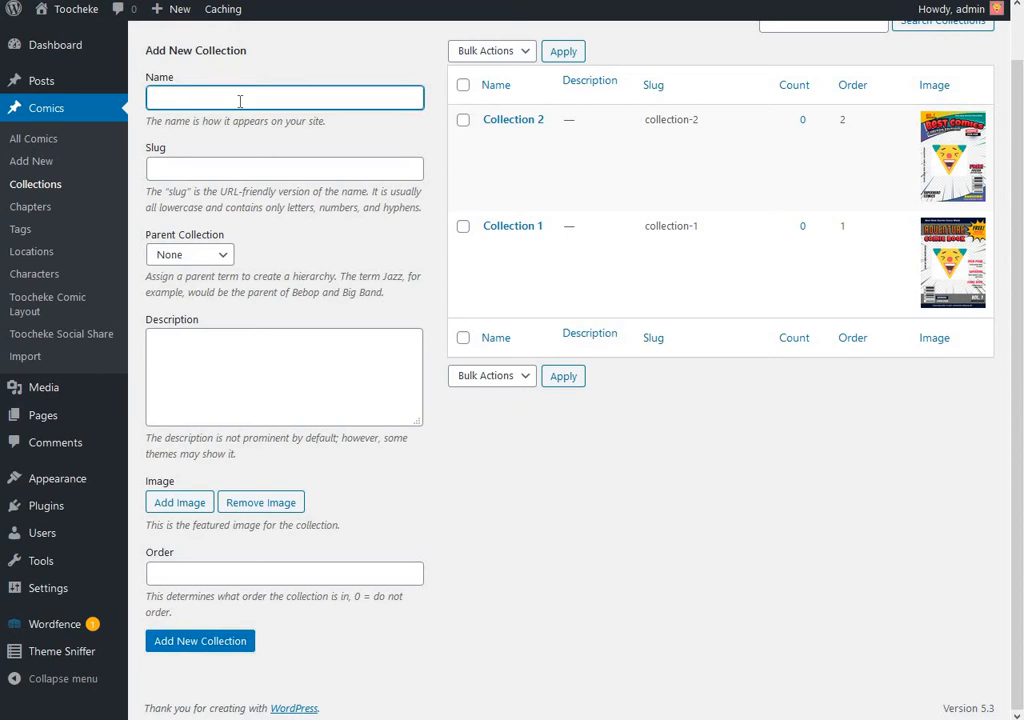
{"action": "type", "text": "Collection"}
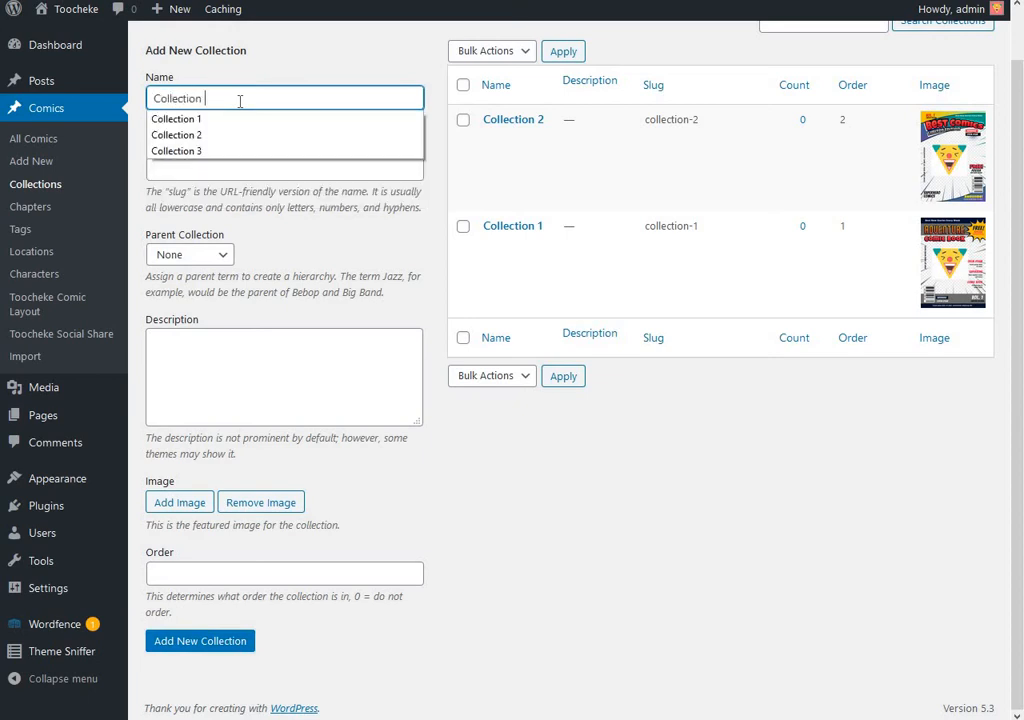
{"action": "type", "text": " 3"}
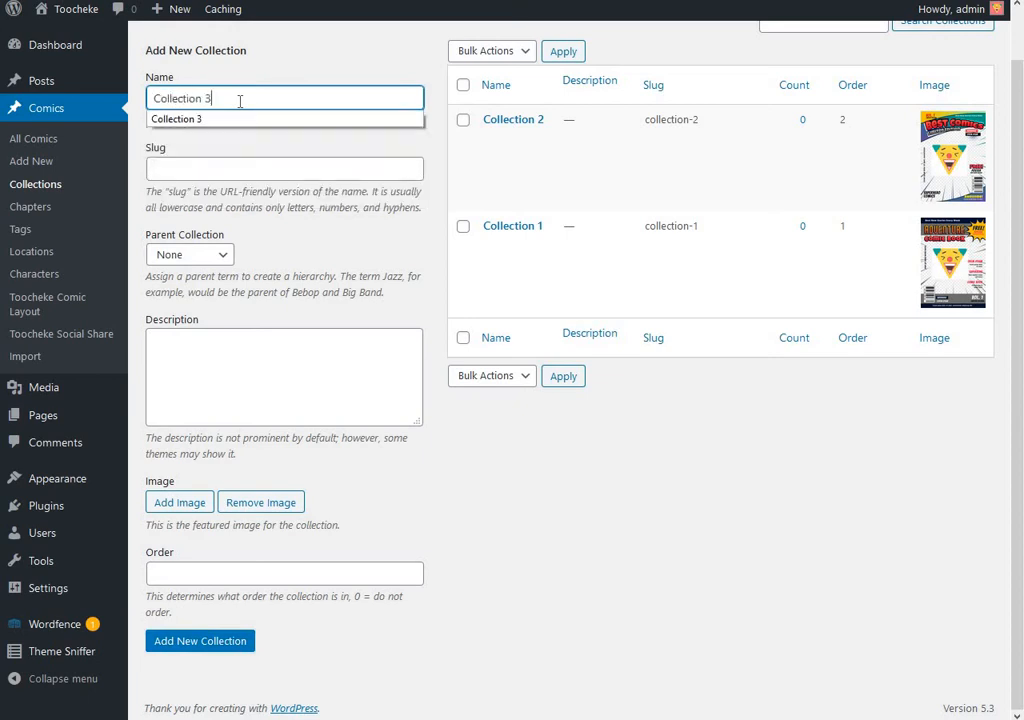
{"action": "left_click", "coordinate": [503, 541]}
Upload collectioncover3.jpg and insert it as the featured image of Collection 3
{"action": "left_click", "coordinate": [191, 503]}
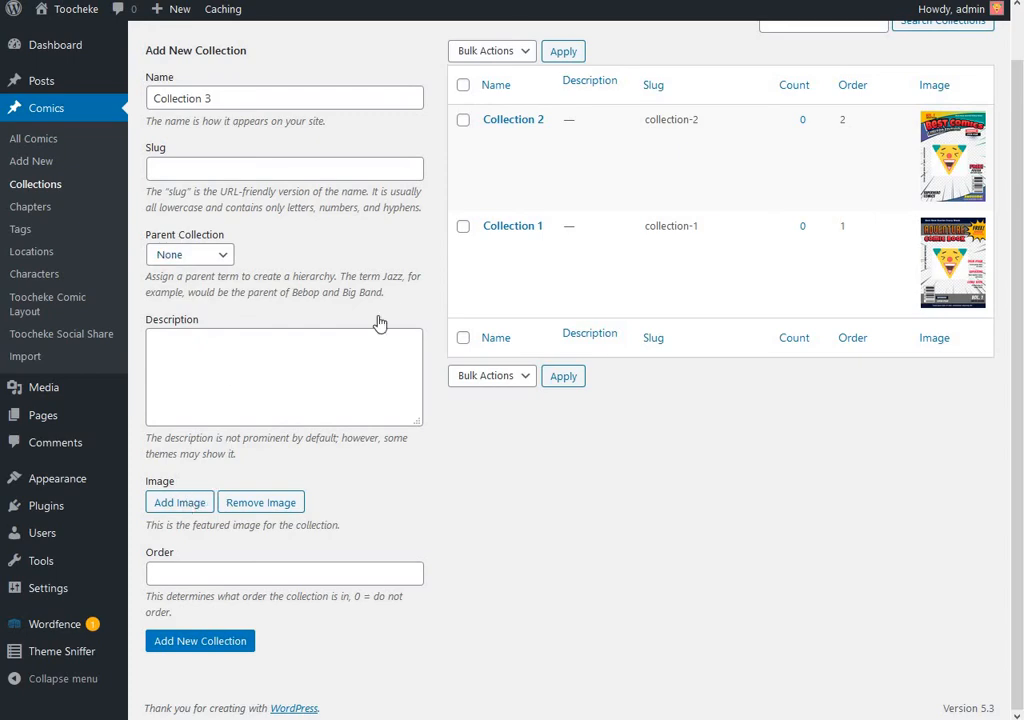
{"action": "left_click", "coordinate": [212, 74]}
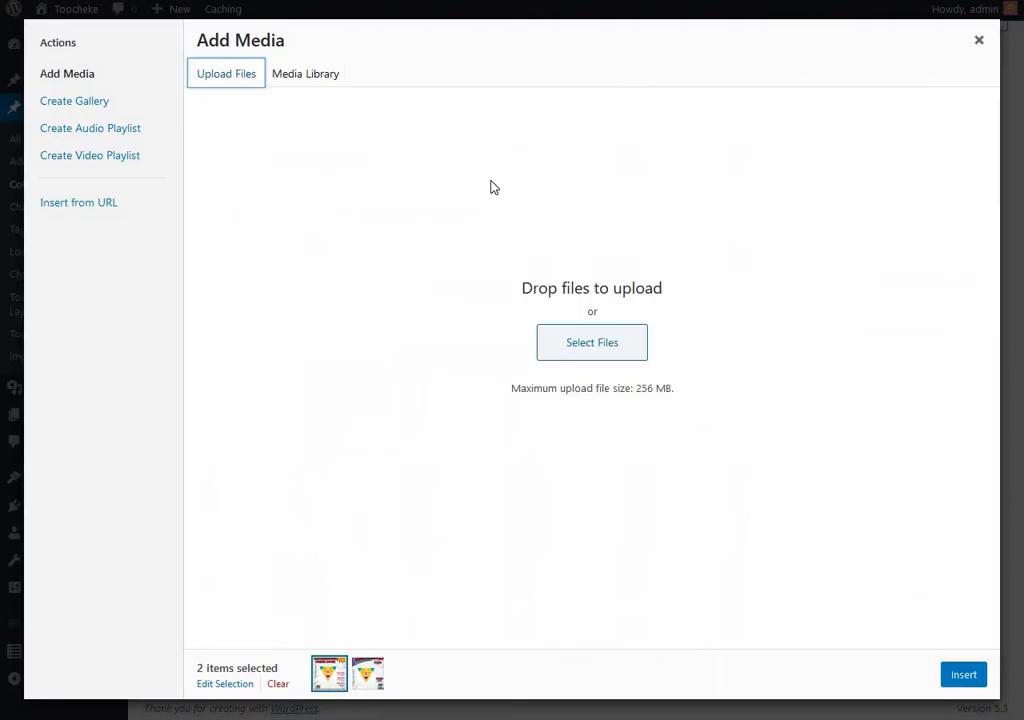
{"action": "left_click", "coordinate": [562, 348]}
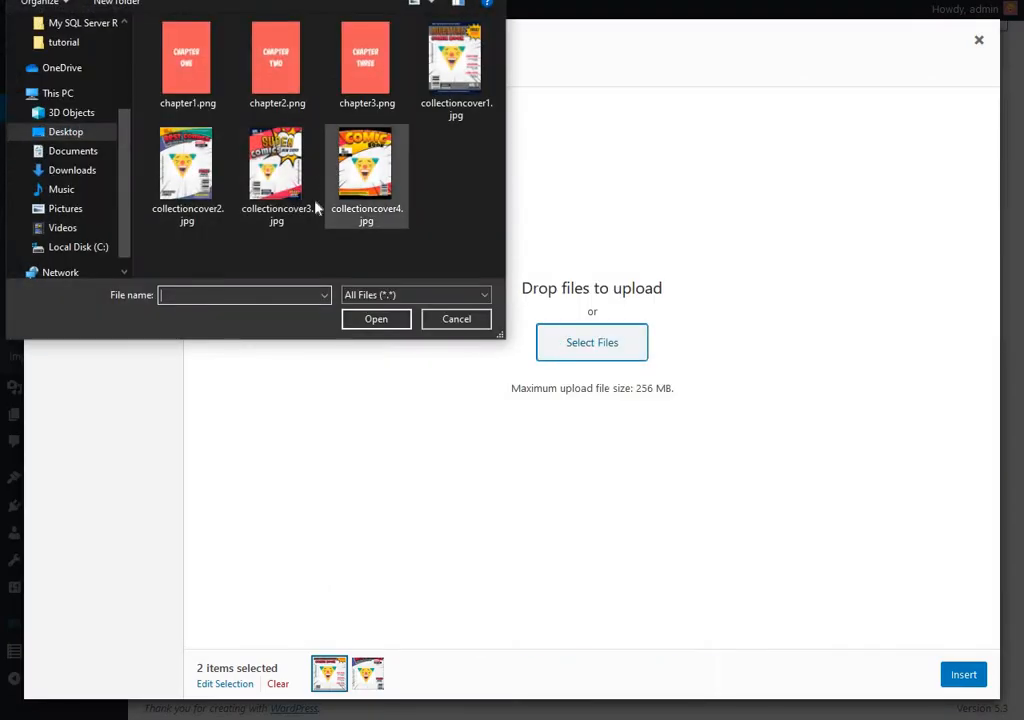
{"action": "left_click", "coordinate": [296, 190]}
{"action": "left_click", "coordinate": [376, 319]}
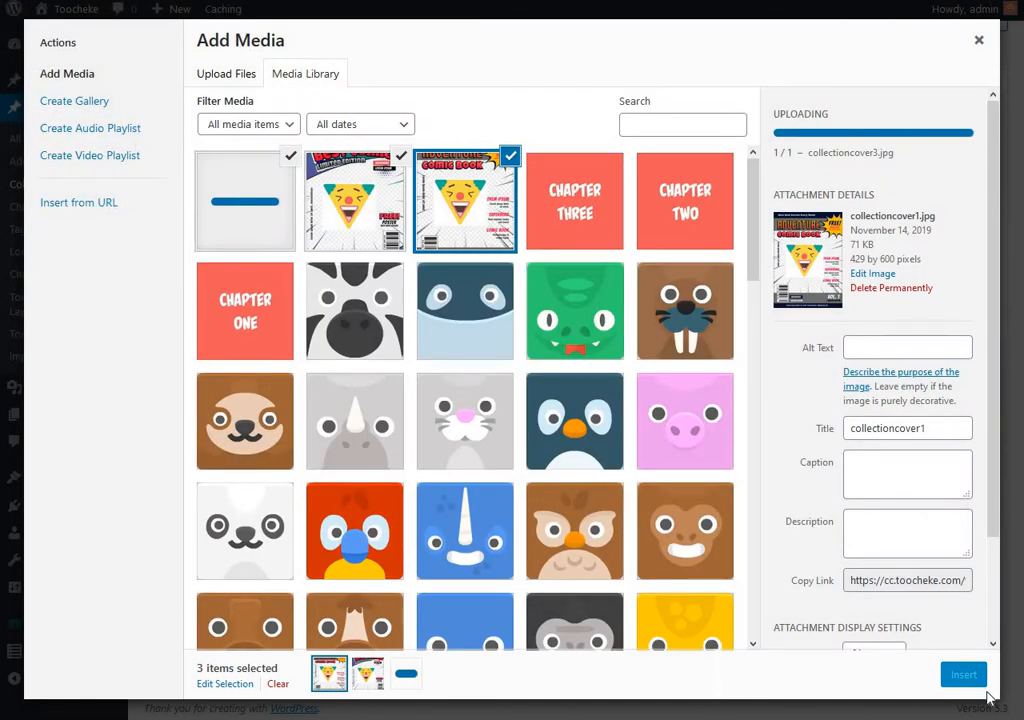
{"action": "left_click", "coordinate": [964, 676]}
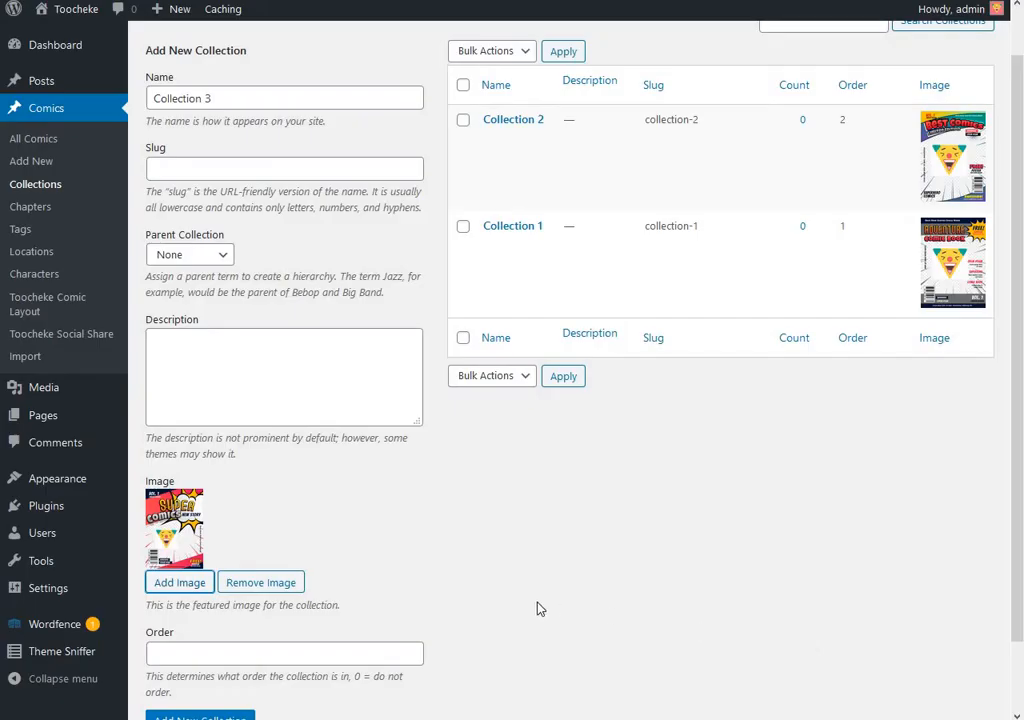
Set the order of Collection 3 to 3 and add the collection
{"action": "scroll", "coordinate": [201, 583], "scroll_direction": "down", "scroll_amount": 1}
{"action": "left_click", "coordinate": [201, 576]}
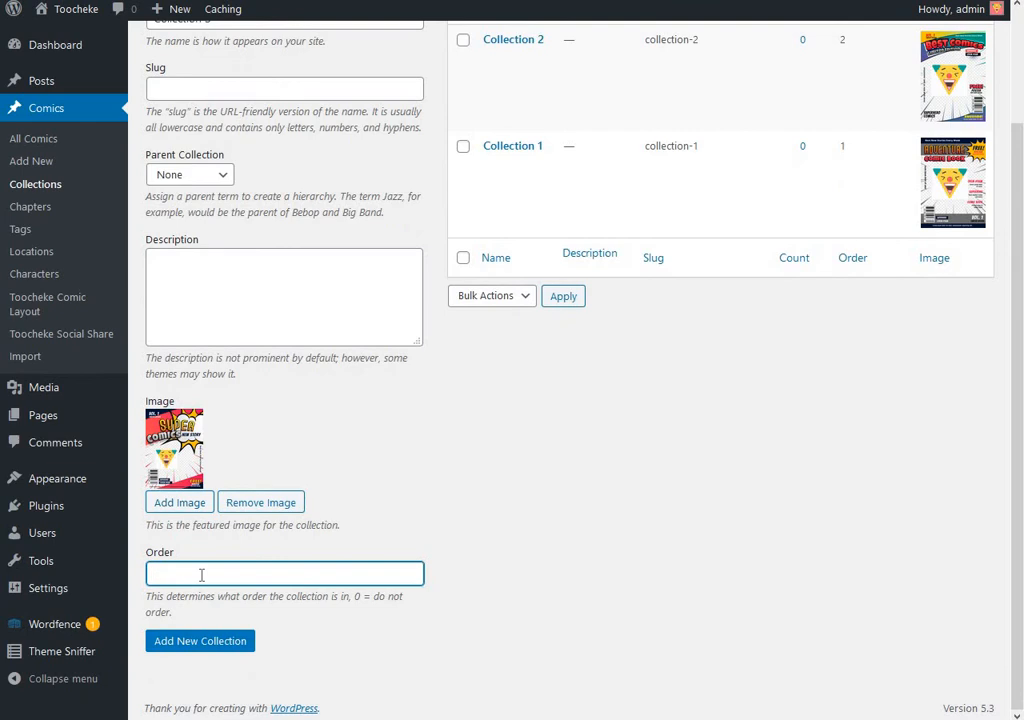
{"action": "type", "text": "3"}
{"action": "left_click", "coordinate": [365, 665]}
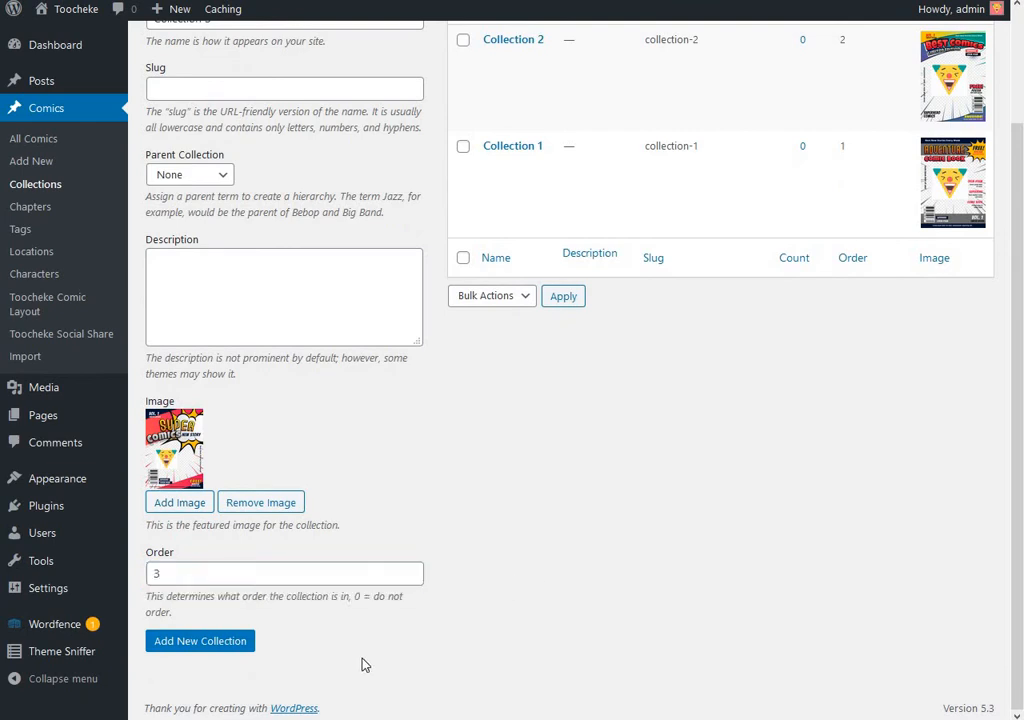
{"action": "left_click", "coordinate": [251, 650]}
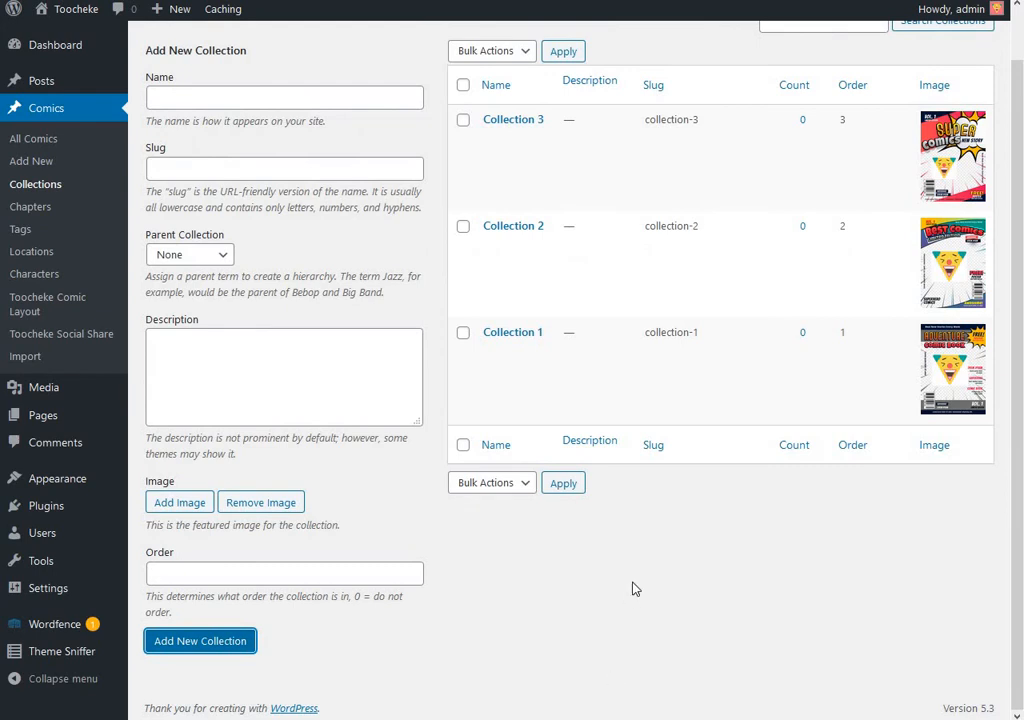
{"action": "scroll", "coordinate": [632, 589], "scroll_direction": "up", "scroll_amount": 1}
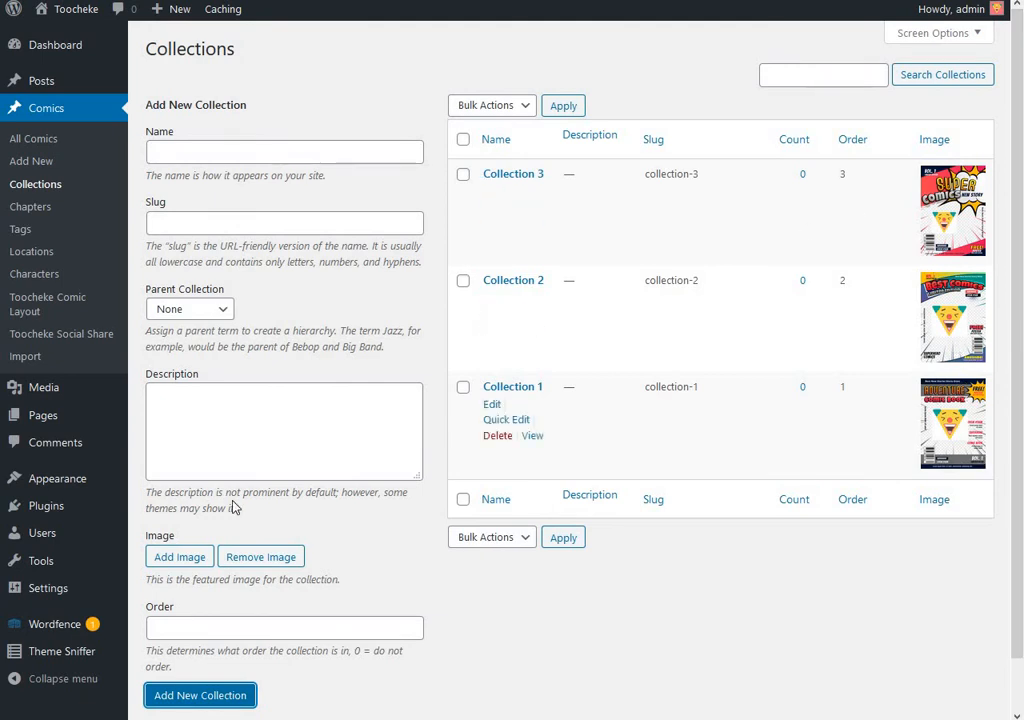
Bulk-edit the comics Stuffed, Cat and Girl, Sandra and Woo, Yellow Peril and NonCanon to assign them to Collection 3
{"action": "left_click", "coordinate": [46, 145]}
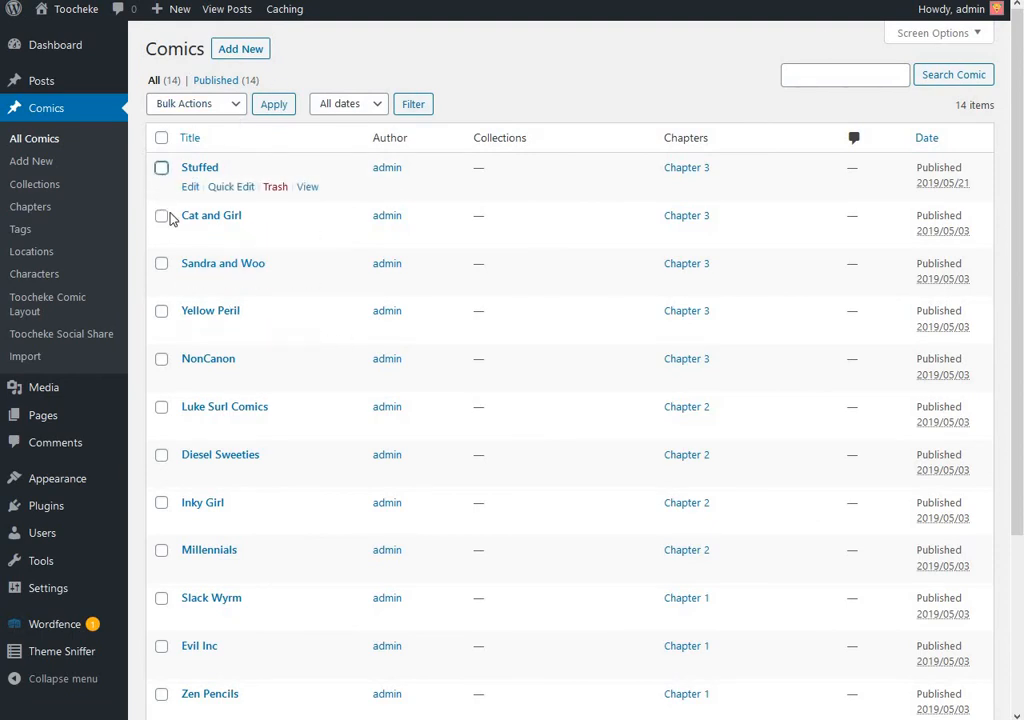
{"action": "left_click", "coordinate": [162, 170]}
{"action": "left_click", "coordinate": [162, 217]}
{"action": "left_click", "coordinate": [162, 264]}
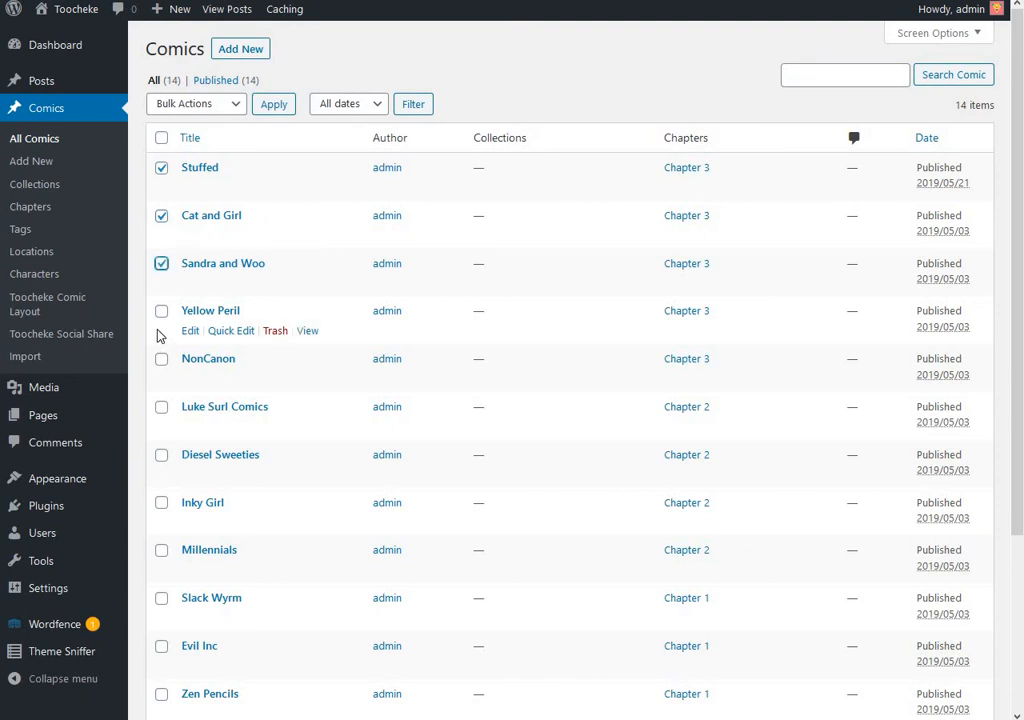
{"action": "left_click", "coordinate": [162, 311]}
{"action": "left_click", "coordinate": [161, 360]}
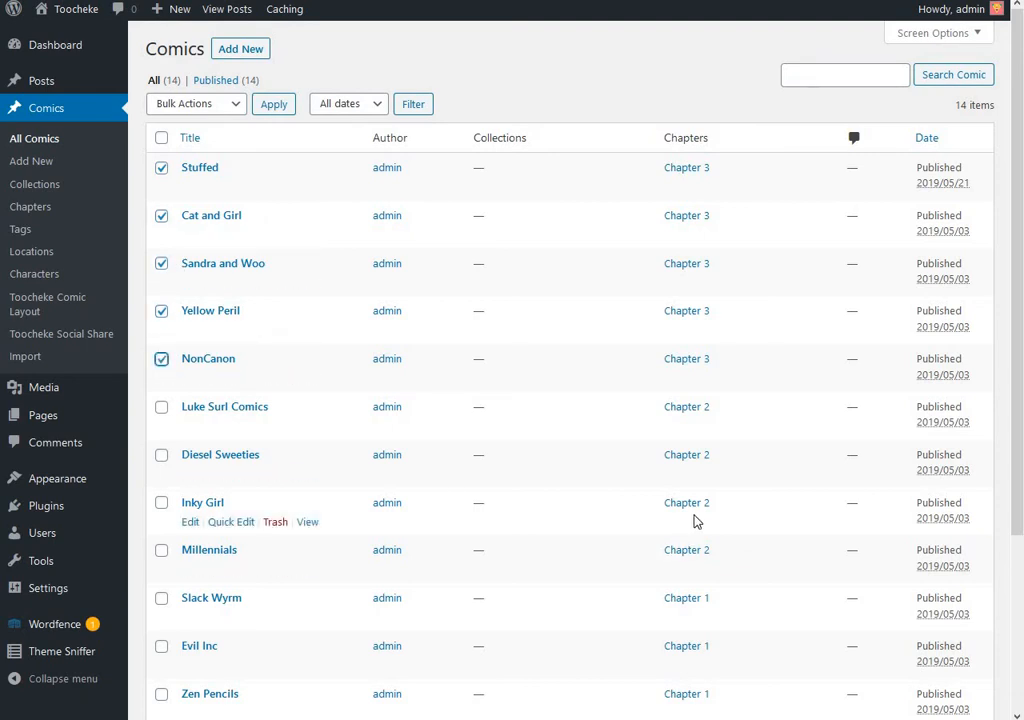
{"action": "left_click", "coordinate": [233, 107]}
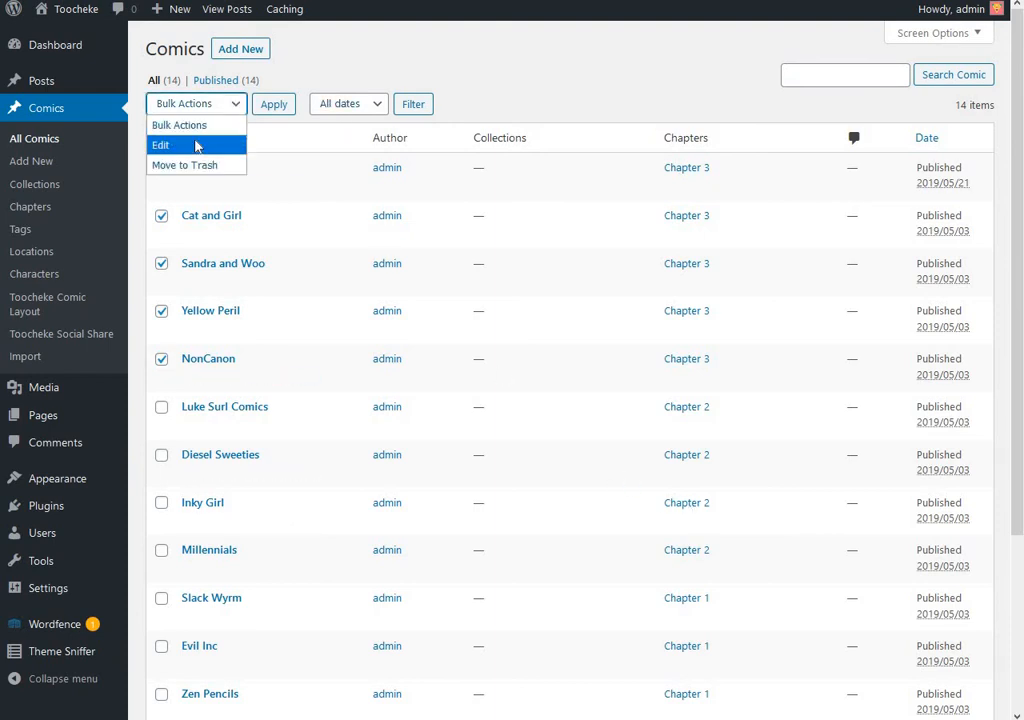
{"action": "left_click", "coordinate": [197, 145]}
{"action": "left_click", "coordinate": [274, 106]}
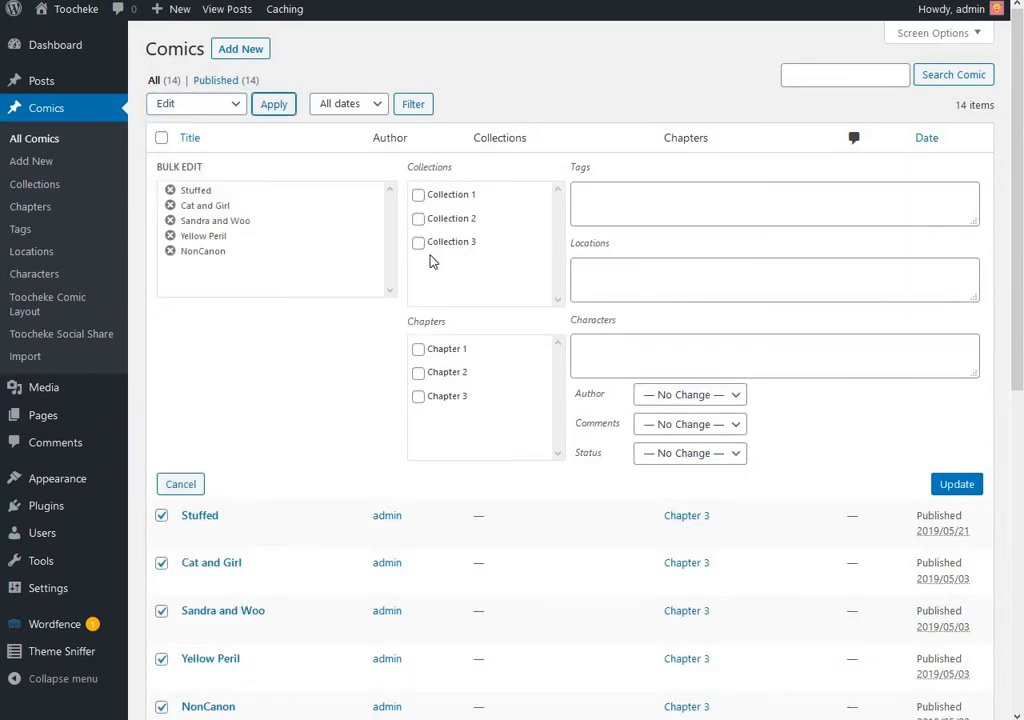
{"action": "left_click", "coordinate": [420, 244]}
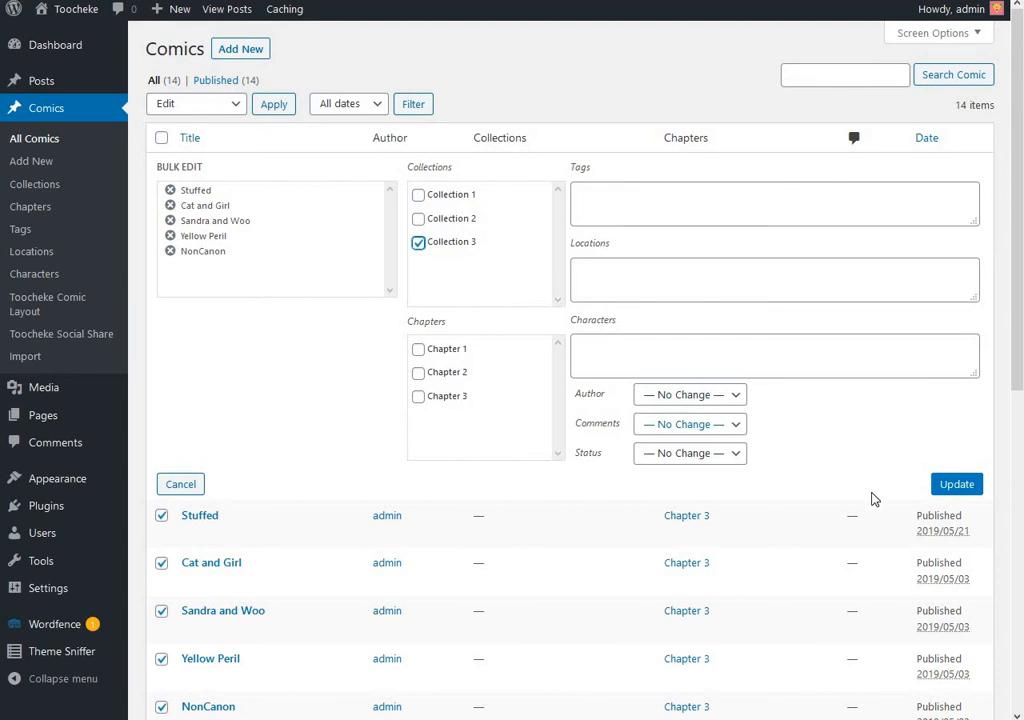
{"action": "left_click", "coordinate": [956, 484]}
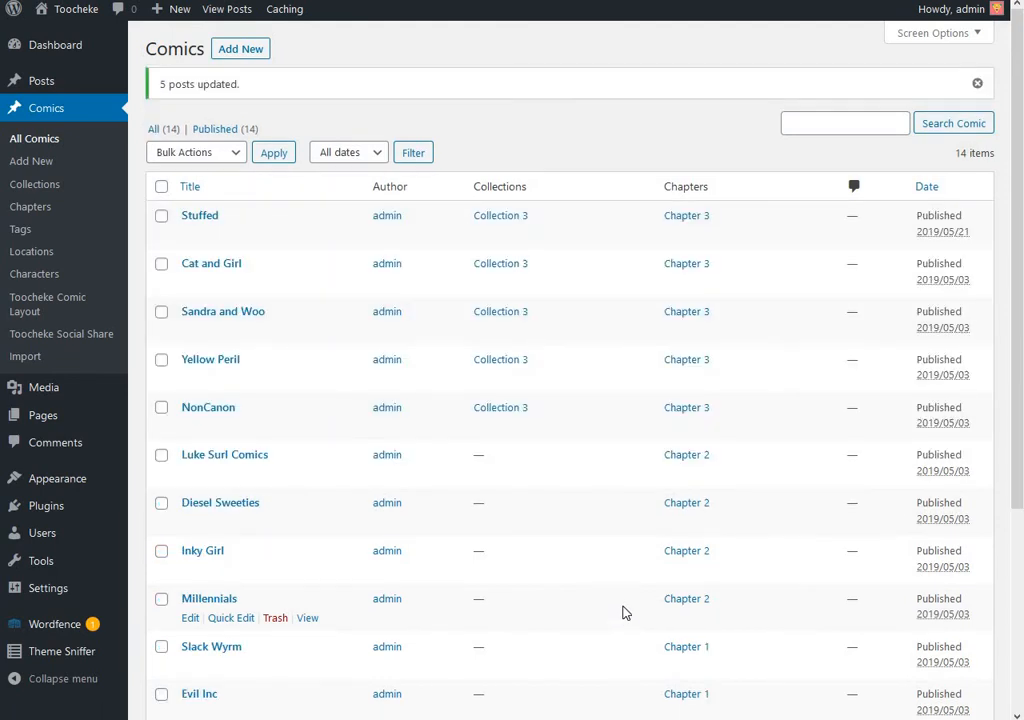
Bulk-edit the comics Luke Surl Comics, Diesel Sweeties, Inky Girl, Millennials and Slack Wyrm to assign them to Collection 2
{"action": "scroll", "coordinate": [622, 600], "scroll_direction": "down", "scroll_amount": 3}
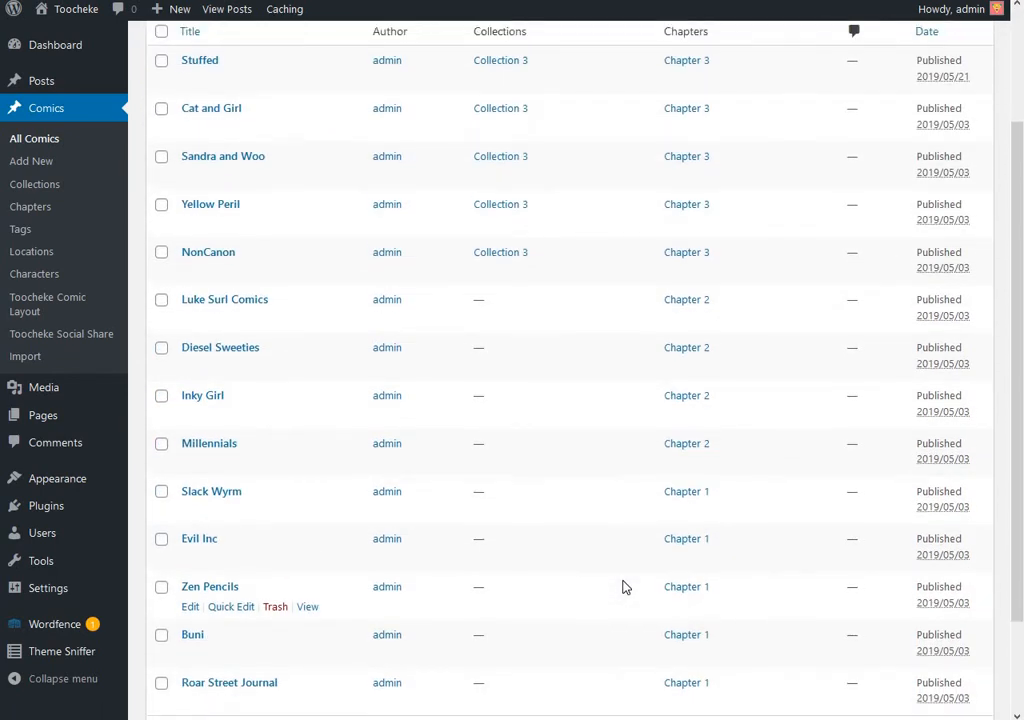
{"action": "scroll", "coordinate": [622, 587], "scroll_direction": "up", "scroll_amount": 3}
{"action": "scroll", "coordinate": [622, 585], "scroll_direction": "down", "scroll_amount": 3}
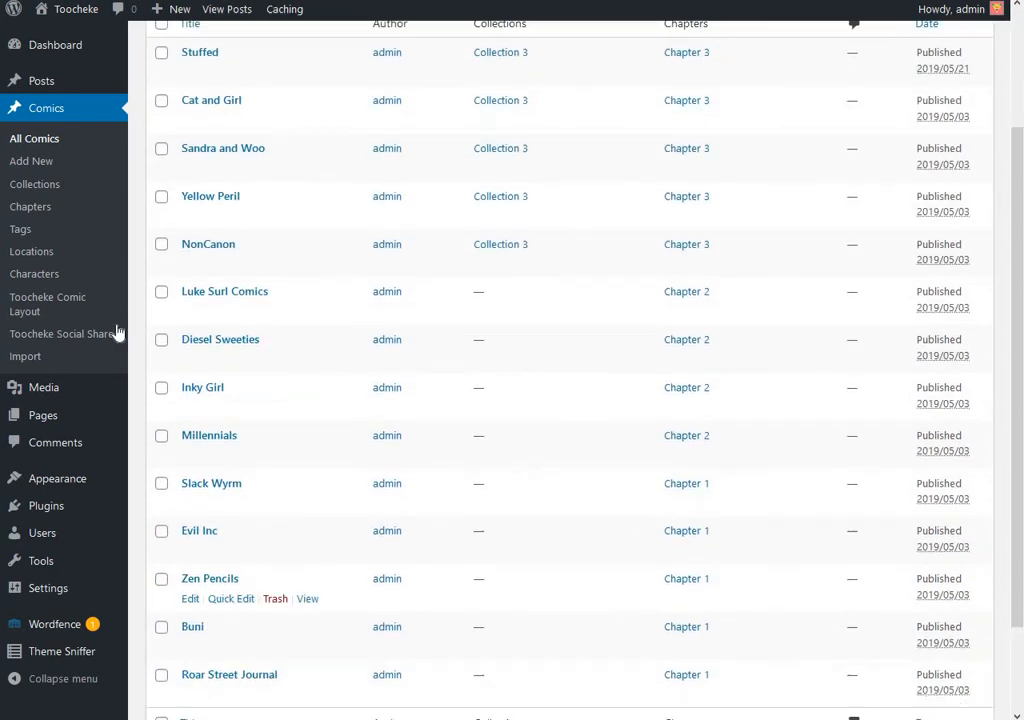
{"action": "left_click", "coordinate": [161, 293]}
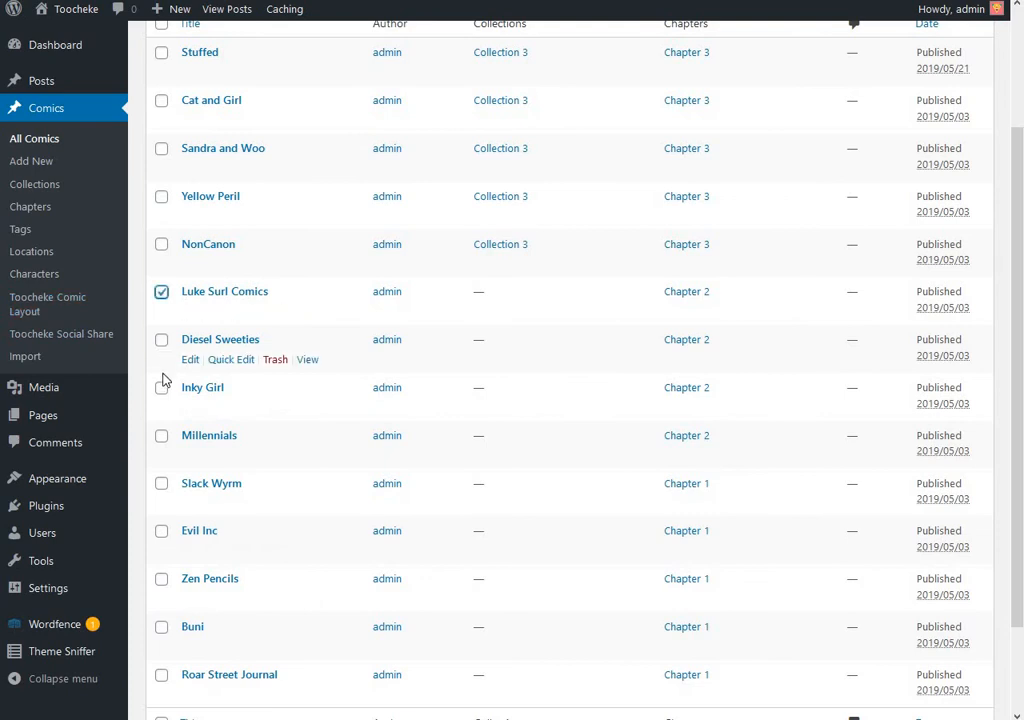
{"action": "left_click", "coordinate": [161, 340]}
{"action": "left_click", "coordinate": [161, 388]}
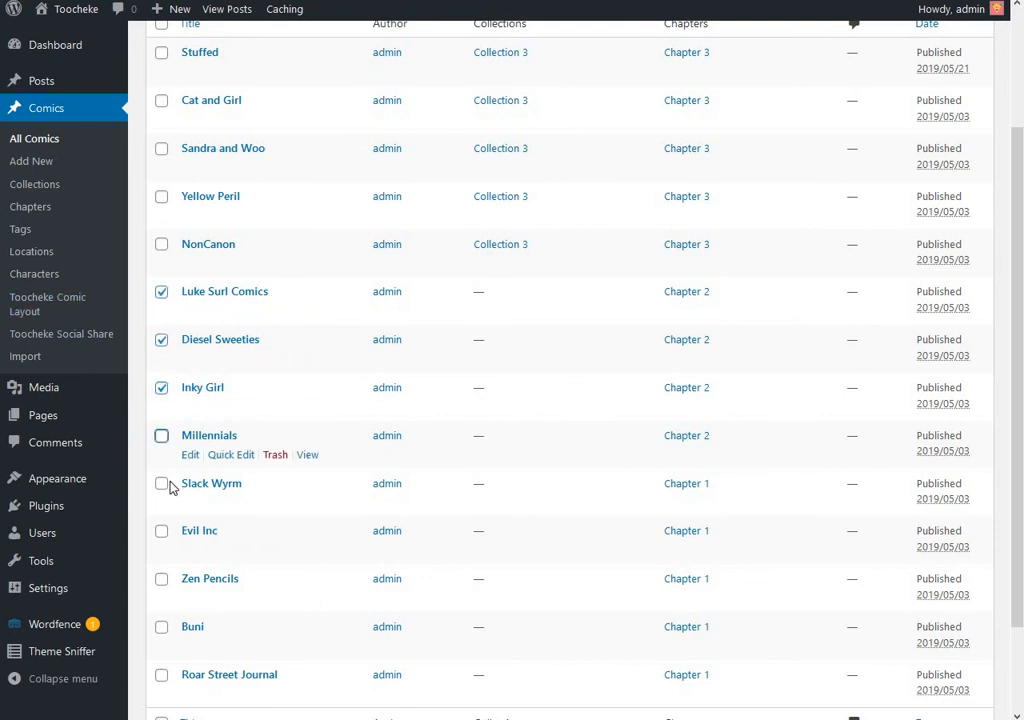
{"action": "left_click", "coordinate": [161, 436]}
{"action": "left_click", "coordinate": [161, 484]}
{"action": "scroll", "coordinate": [315, 459], "scroll_direction": "up", "scroll_amount": 3}
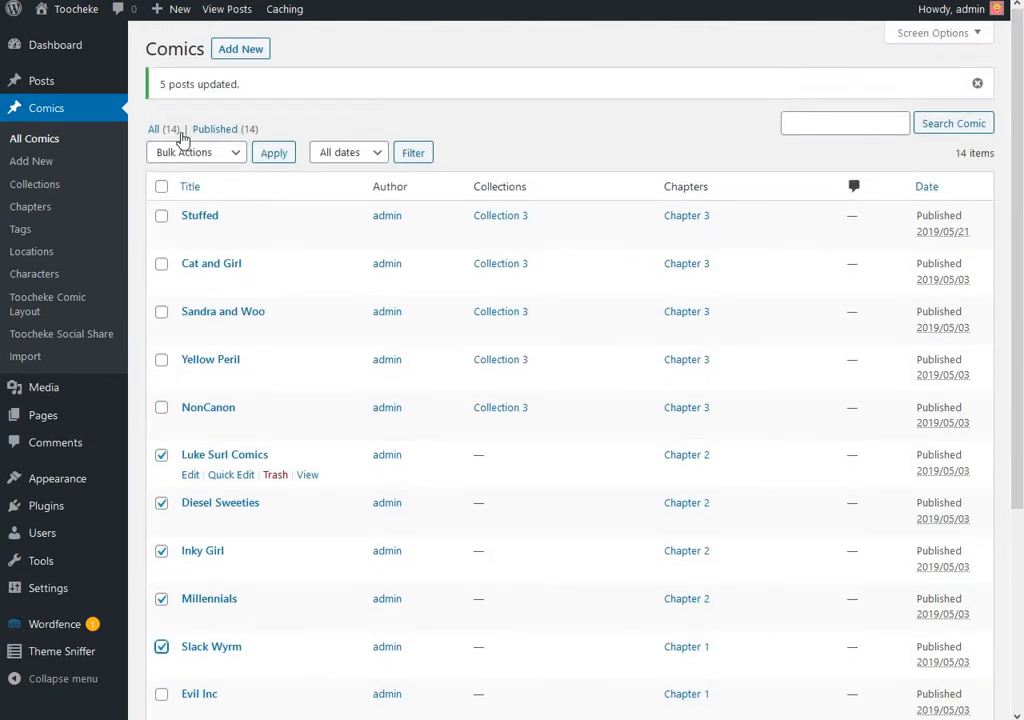
{"action": "left_click", "coordinate": [190, 155]}
{"action": "left_click", "coordinate": [176, 197]}
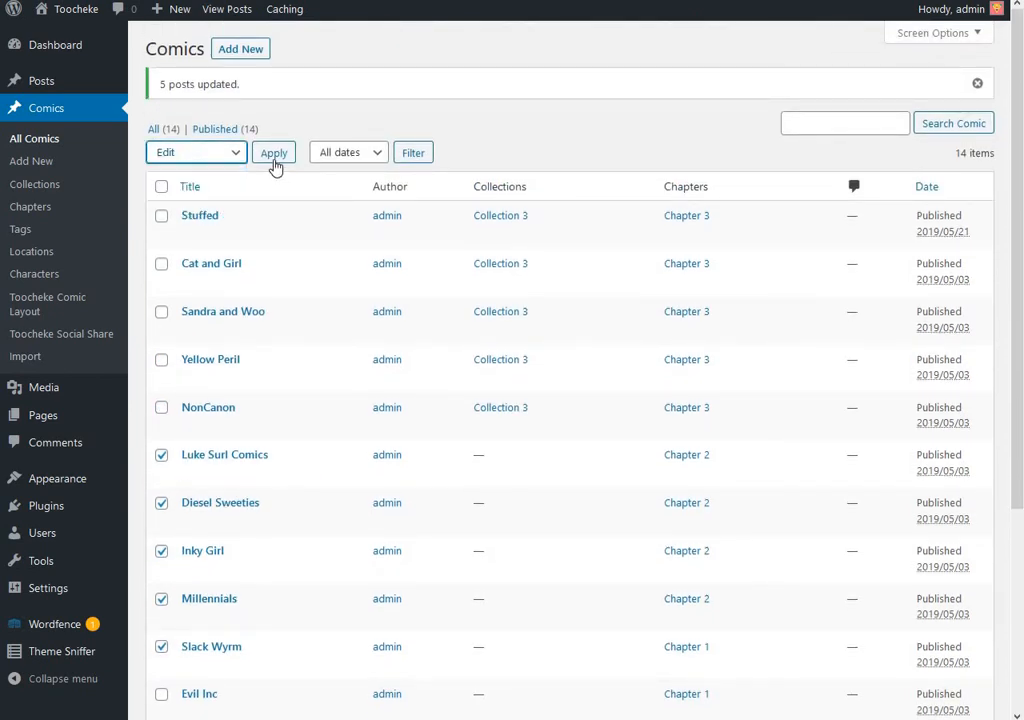
{"action": "left_click", "coordinate": [273, 157]}
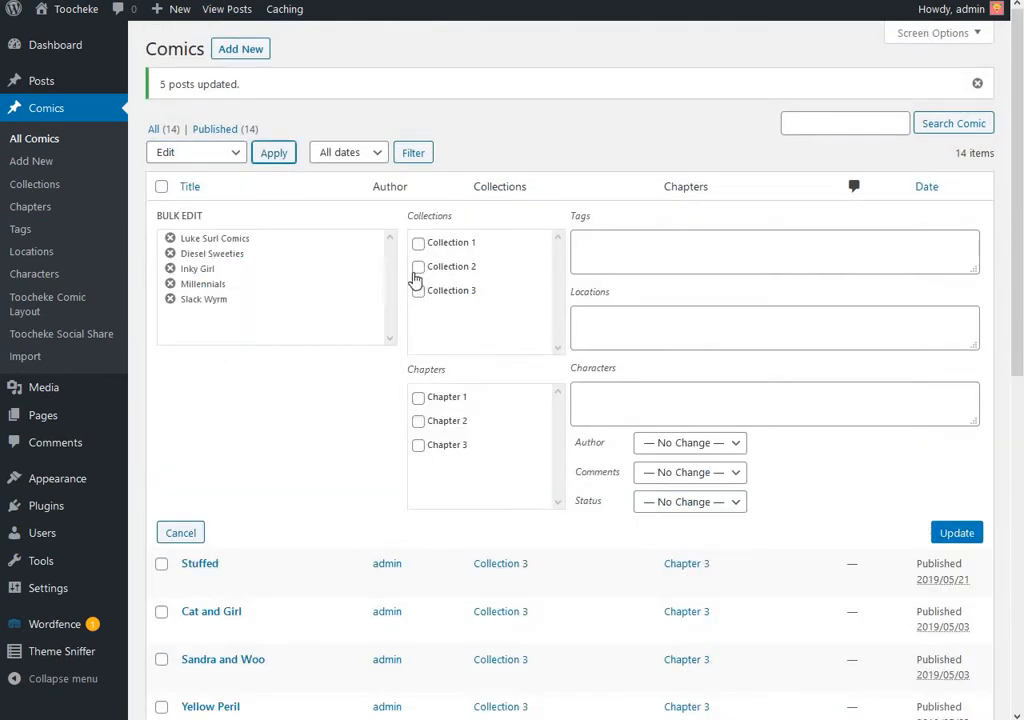
{"action": "left_click", "coordinate": [418, 267]}
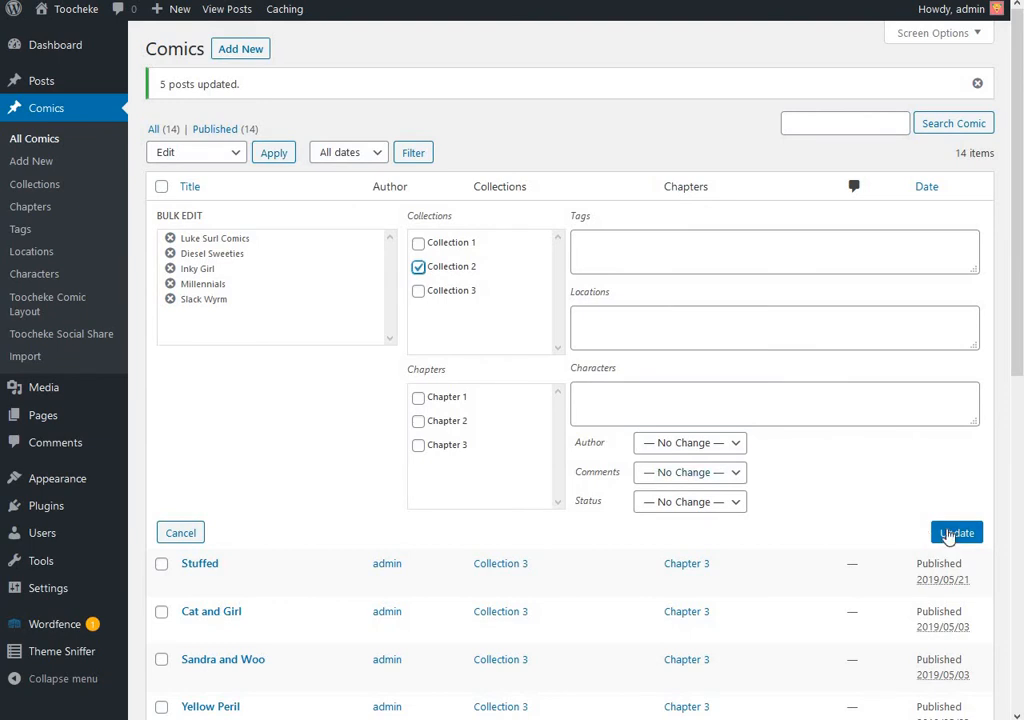
{"action": "left_click", "coordinate": [952, 533]}
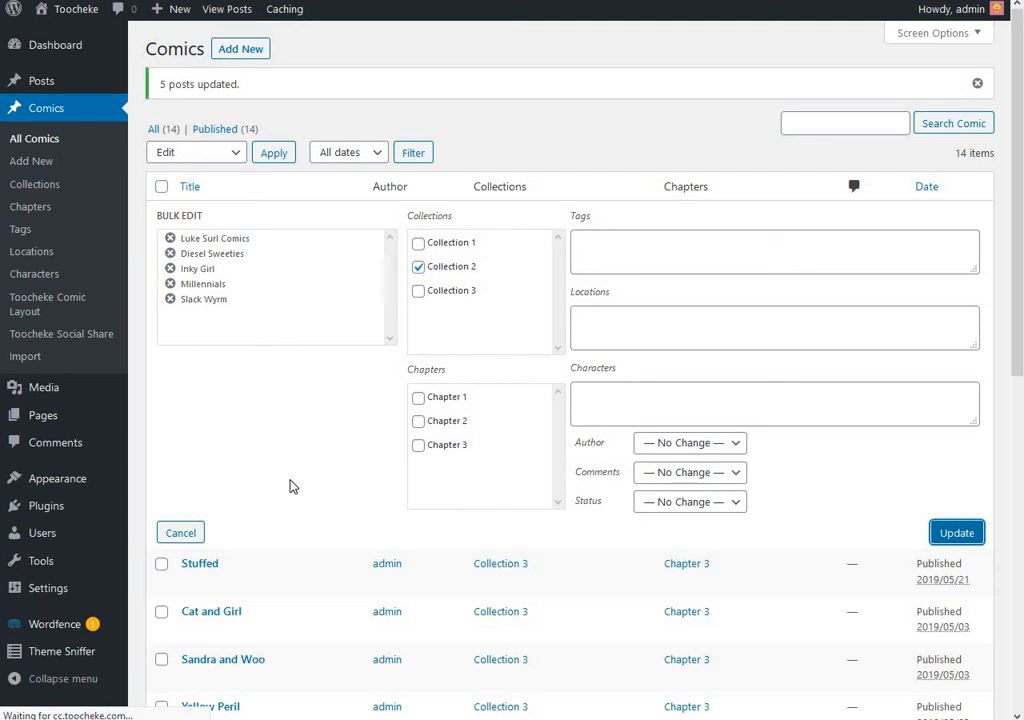
Bulk-edit the comics Evil Inc, Zen Pencils, Buni and Roar Street Journal to assign them to Collection 1
{"action": "scroll", "coordinate": [291, 480], "scroll_direction": "down", "scroll_amount": 3}
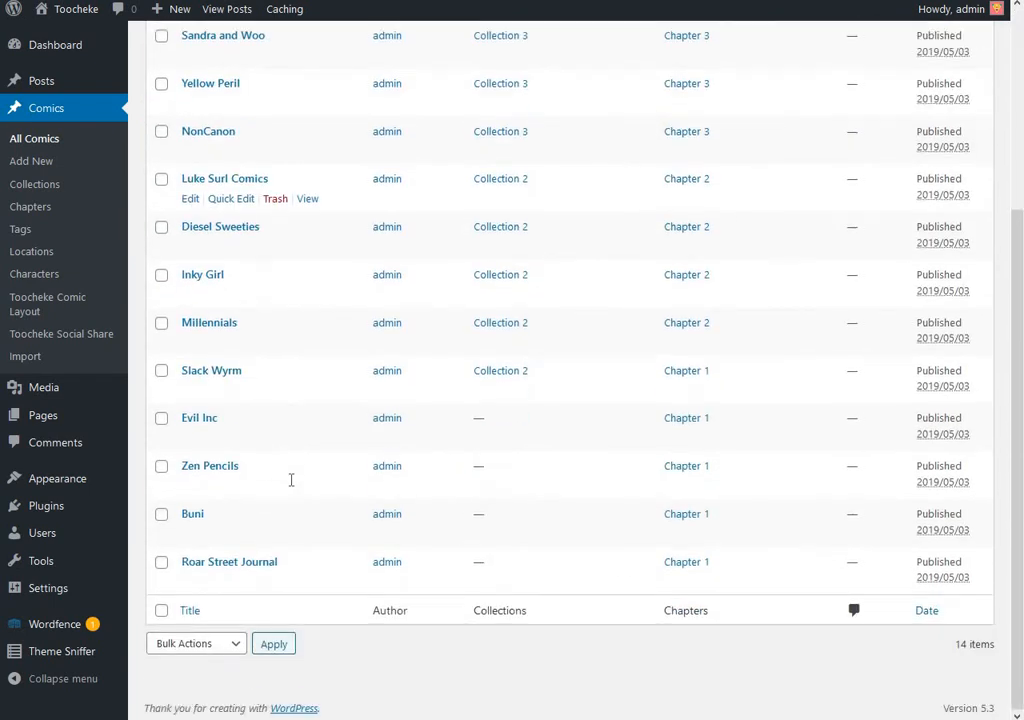
{"action": "left_click", "coordinate": [162, 420]}
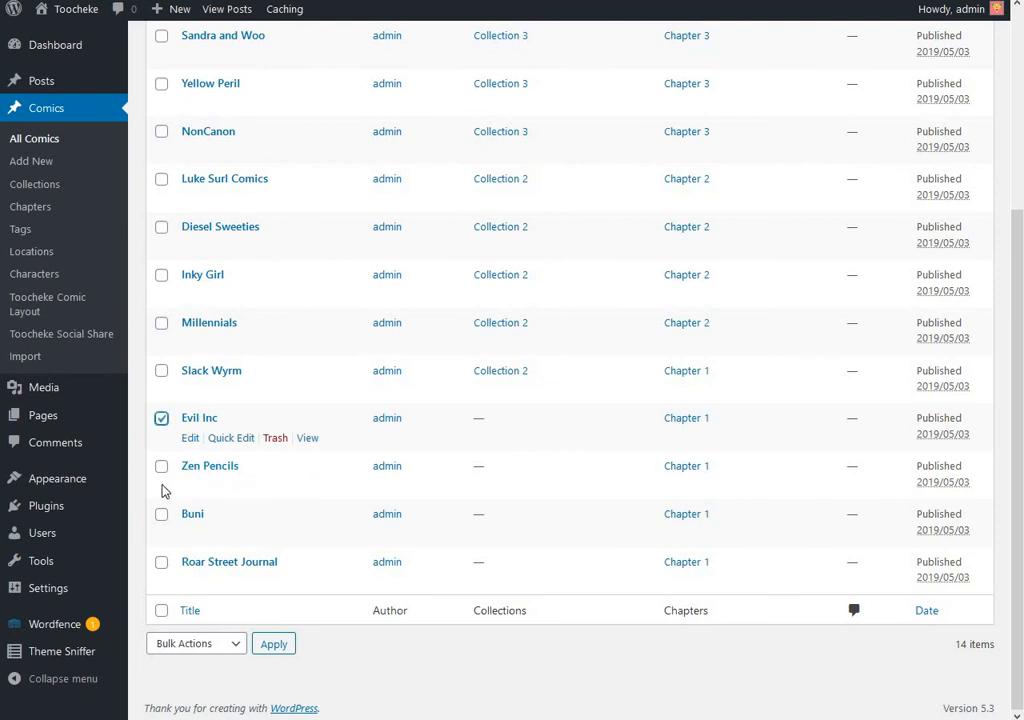
{"action": "left_click", "coordinate": [161, 467]}
{"action": "left_click", "coordinate": [161, 514]}
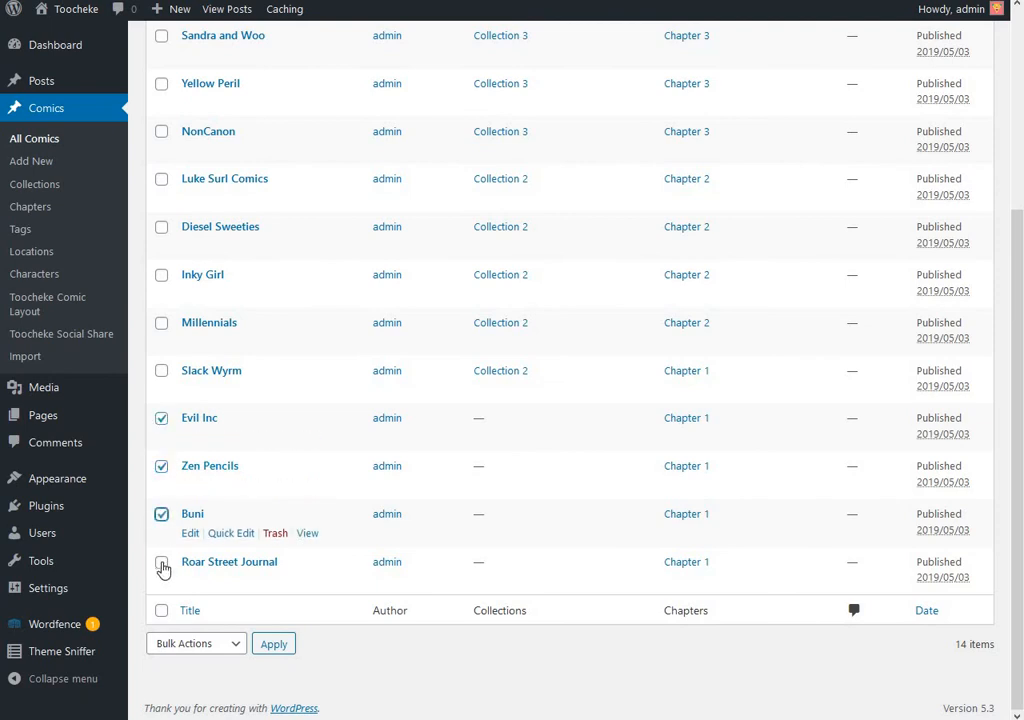
{"action": "left_click", "coordinate": [161, 562]}
{"action": "scroll", "coordinate": [423, 543], "scroll_direction": "up", "scroll_amount": 5}
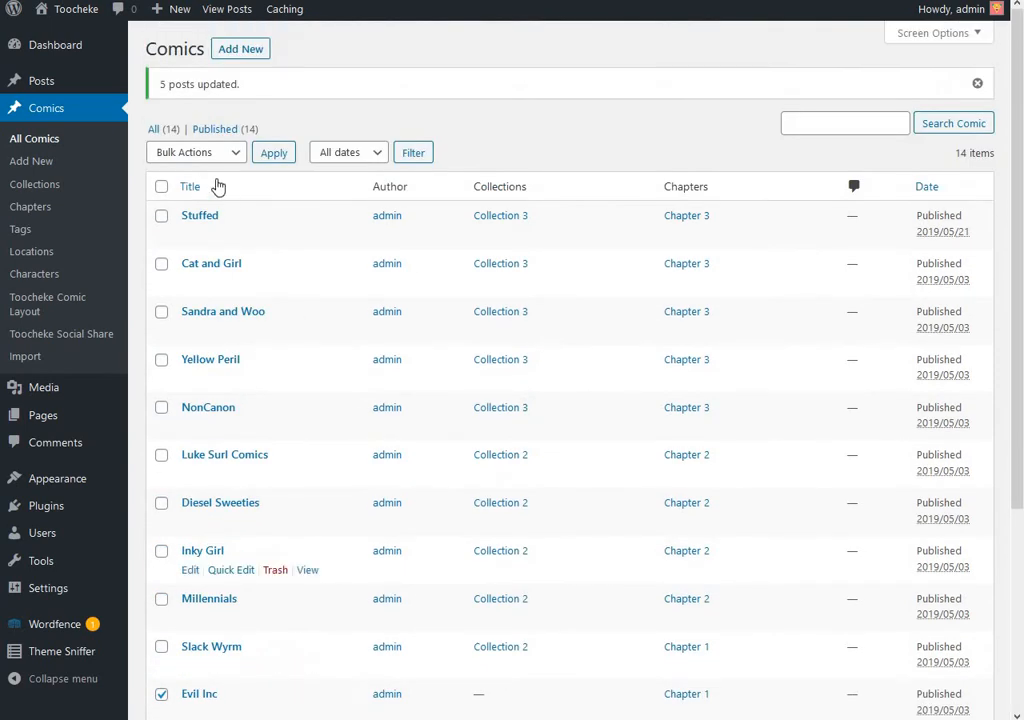
{"action": "left_click", "coordinate": [193, 153]}
{"action": "left_click", "coordinate": [192, 196]}
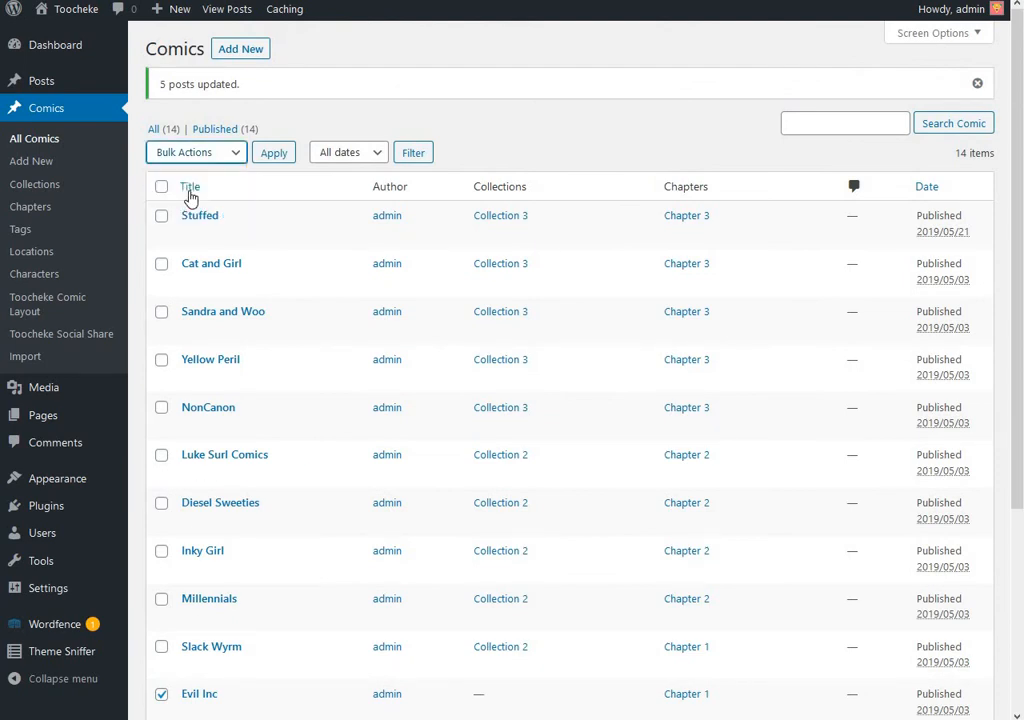
{"action": "left_click", "coordinate": [274, 153]}
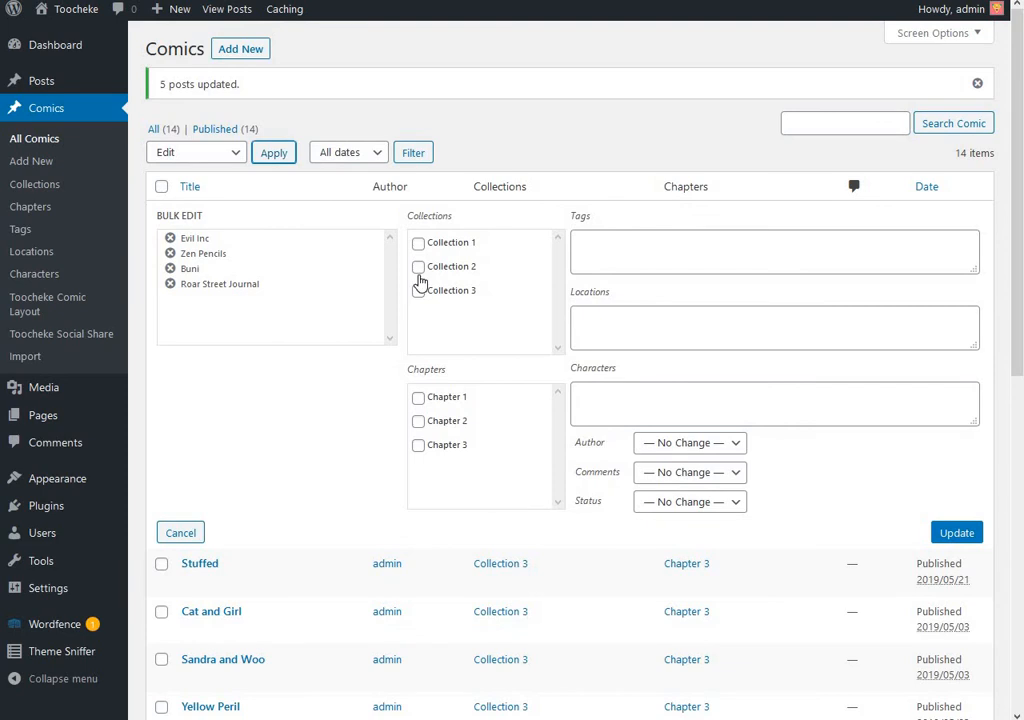
{"action": "left_click", "coordinate": [419, 244]}
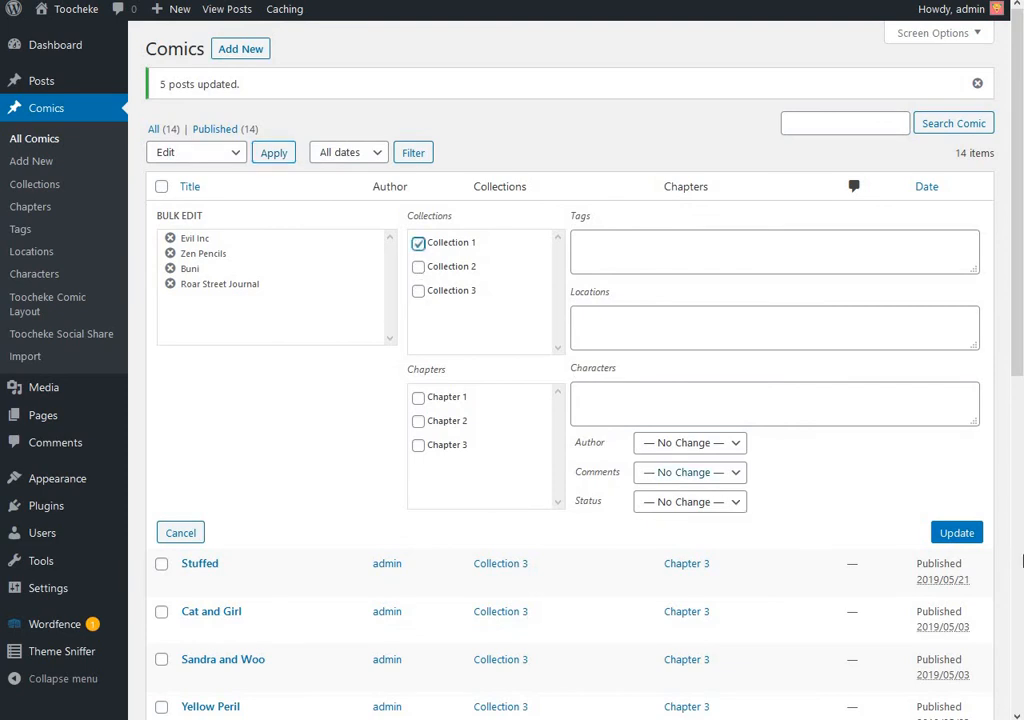
{"action": "left_click", "coordinate": [978, 533]}
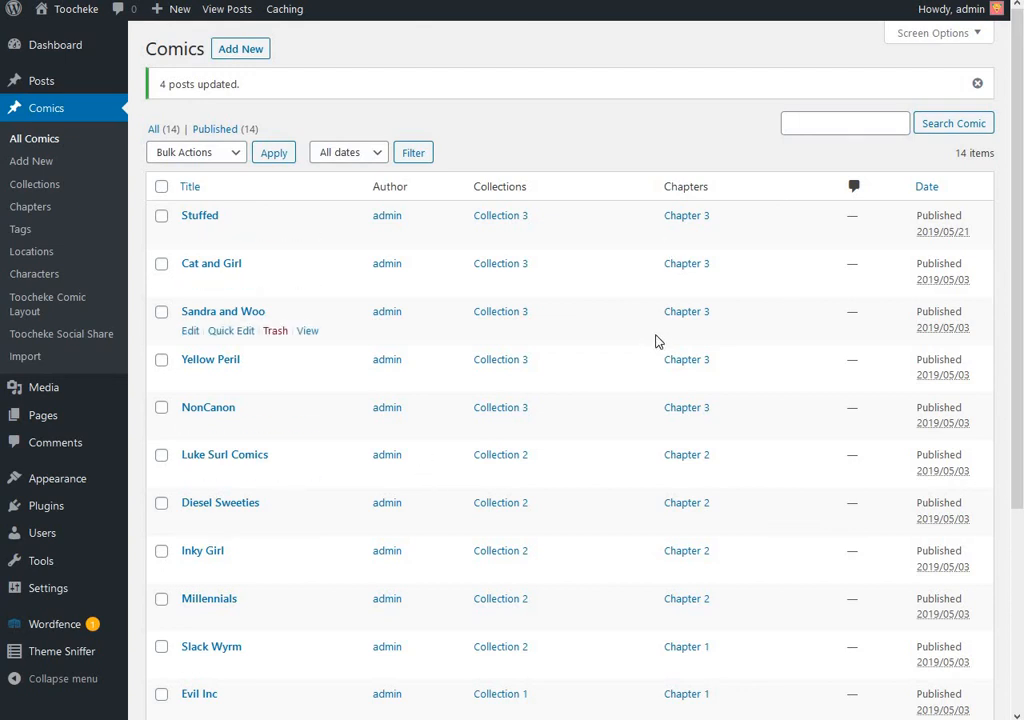
Review the comics' collection assignments, switch to the site's home page and reload it to check the collections layout
{"action": "scroll", "coordinate": [656, 342], "scroll_direction": "down", "scroll_amount": 3}
{"action": "scroll", "coordinate": [656, 342], "scroll_direction": "up", "scroll_amount": 4}
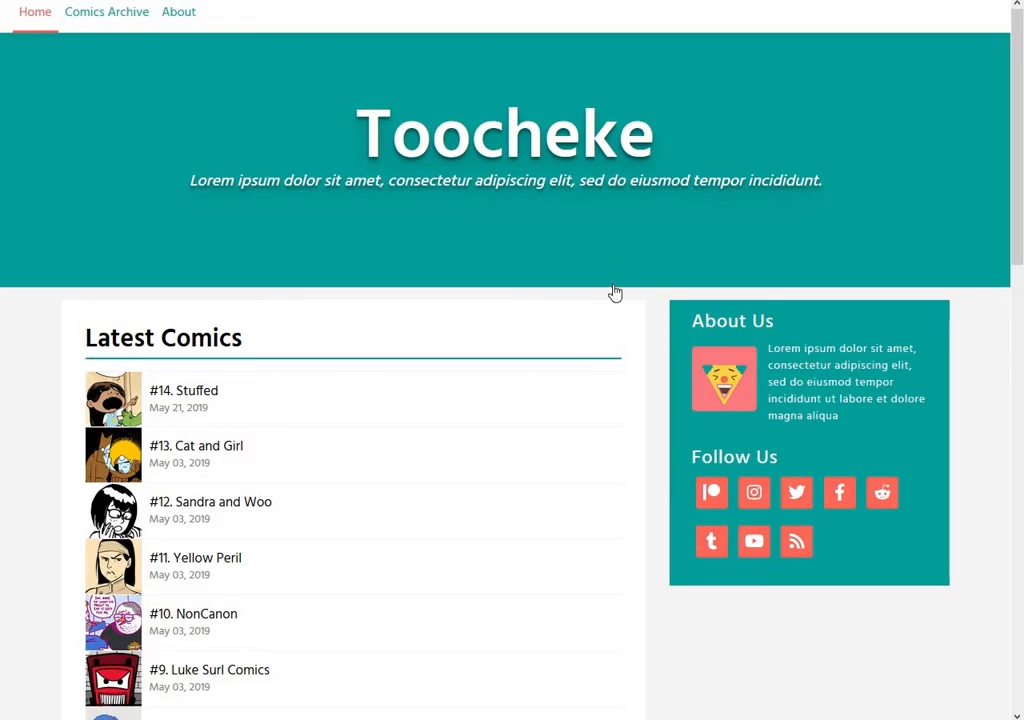
{"action": "scroll", "coordinate": [613, 293], "scroll_direction": "down", "scroll_amount": 3}
{"action": "scroll", "coordinate": [613, 293], "scroll_direction": "up", "scroll_amount": 3}
{"action": "key", "text": "F5"}
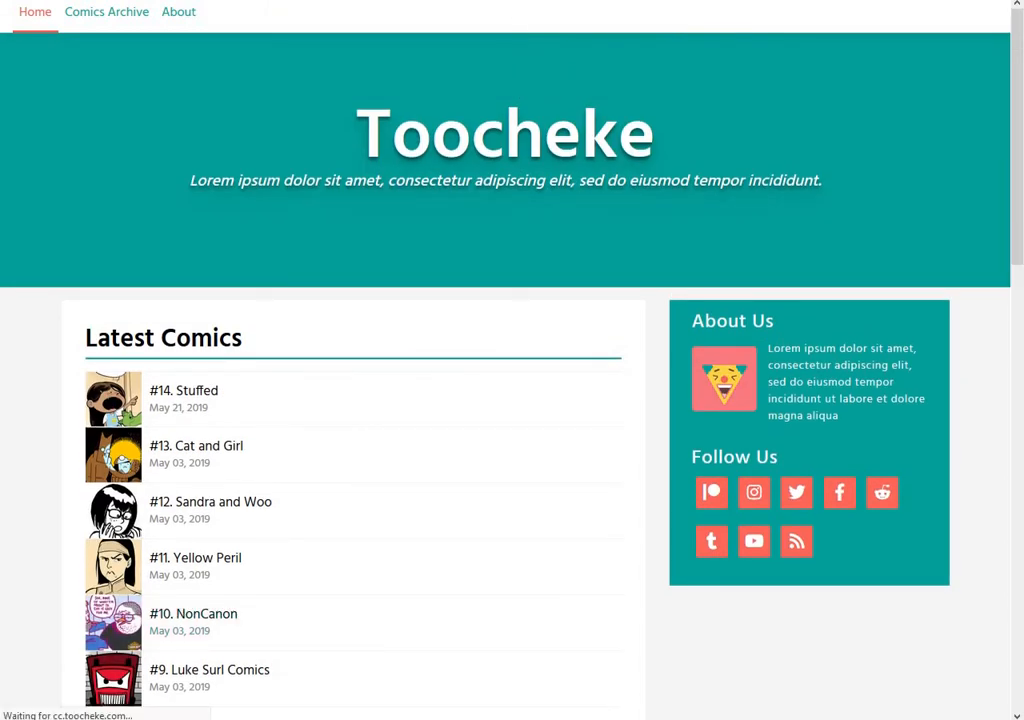
{"action": "scroll", "coordinate": [574, 179], "scroll_direction": "down", "scroll_amount": 3}
{"action": "scroll", "coordinate": [574, 180], "scroll_direction": "down", "scroll_amount": 1}
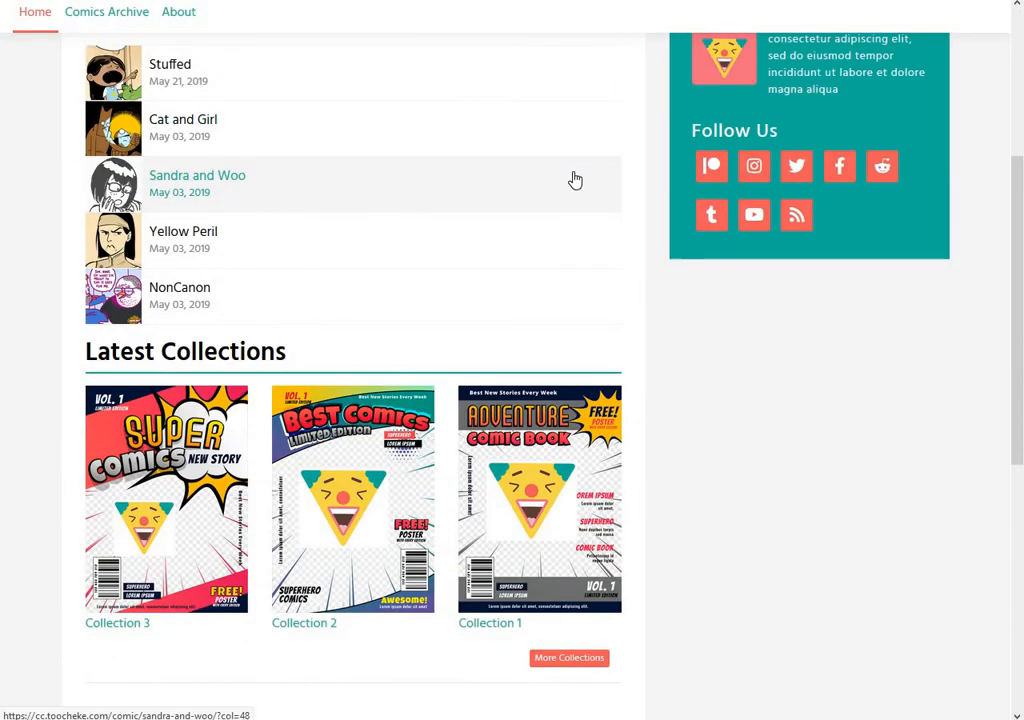
Examine the Latest Comics and Latest Collections sections on the home page and open Collection 3 from its cover
{"action": "scroll", "coordinate": [574, 176], "scroll_direction": "up", "scroll_amount": 3}
{"action": "scroll", "coordinate": [251, 445], "scroll_direction": "down", "scroll_amount": 3}
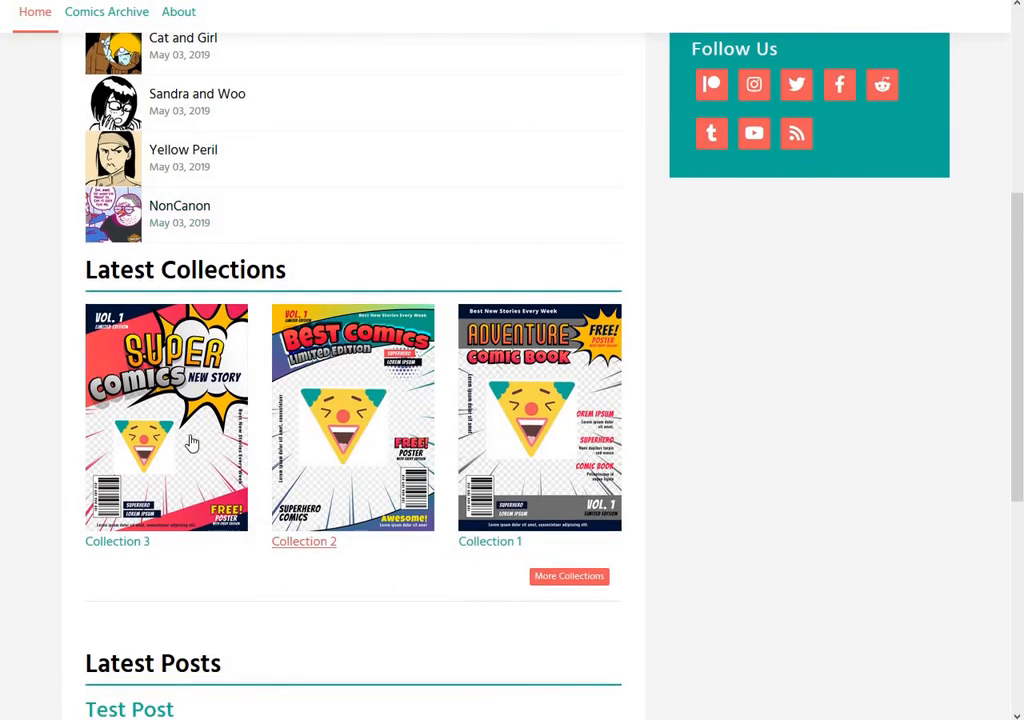
{"action": "scroll", "coordinate": [176, 468], "scroll_direction": "up", "scroll_amount": 1}
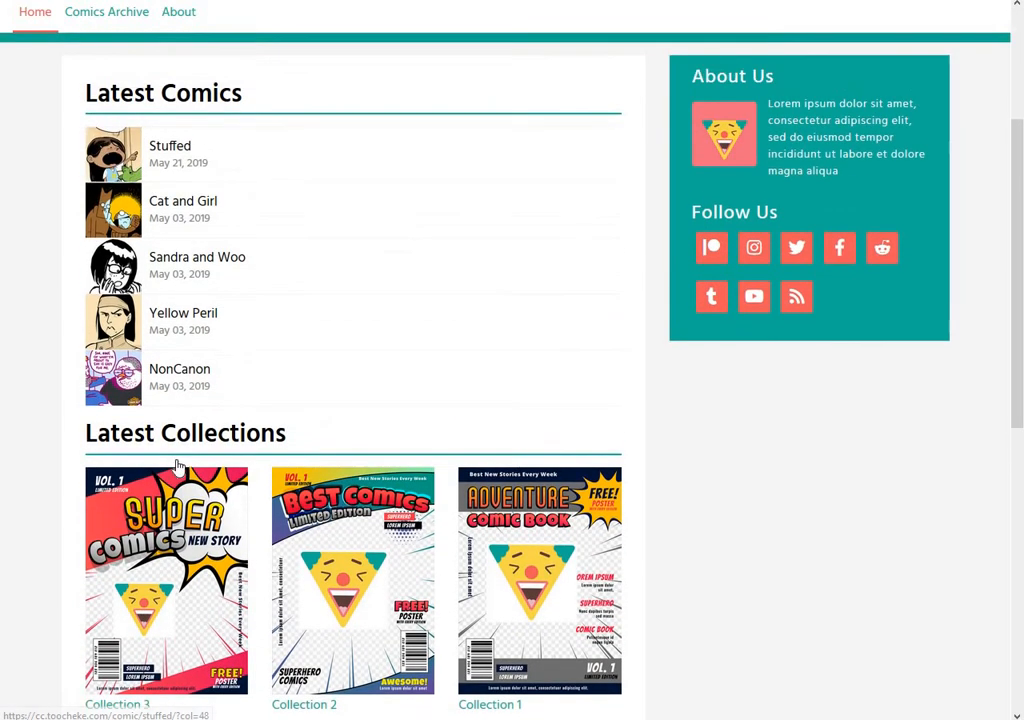
{"action": "scroll", "coordinate": [176, 468], "scroll_direction": "down", "scroll_amount": 6}
{"action": "scroll", "coordinate": [178, 468], "scroll_direction": "up", "scroll_amount": 3}
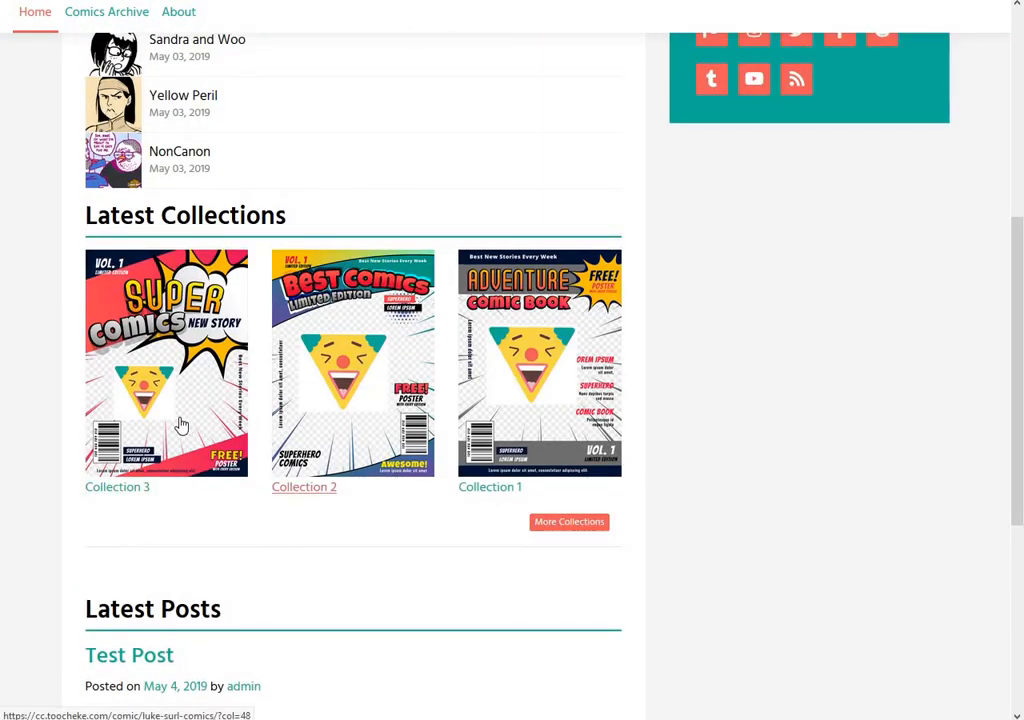
{"action": "left_click", "coordinate": [181, 425]}
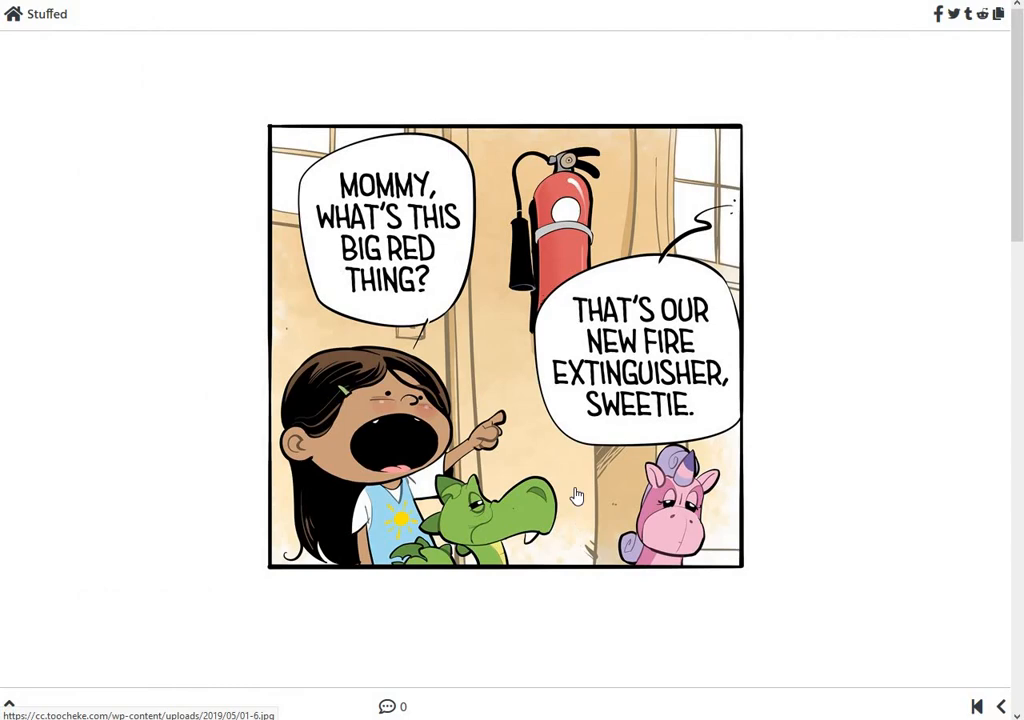
Look through the Stuffed comic, return to the site's home page and check the Latest Collections section
{"action": "scroll", "coordinate": [583, 521], "scroll_direction": "down", "scroll_amount": 7}
{"action": "scroll", "coordinate": [576, 495], "scroll_direction": "down", "scroll_amount": 6}
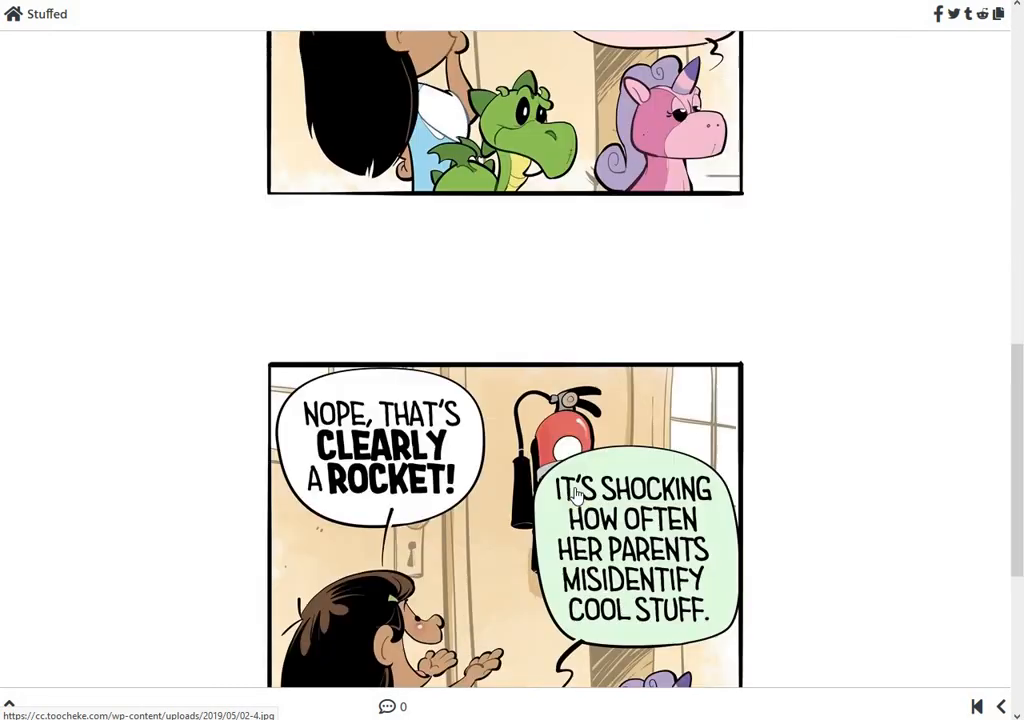
{"action": "scroll", "coordinate": [576, 495], "scroll_direction": "up", "scroll_amount": 12}
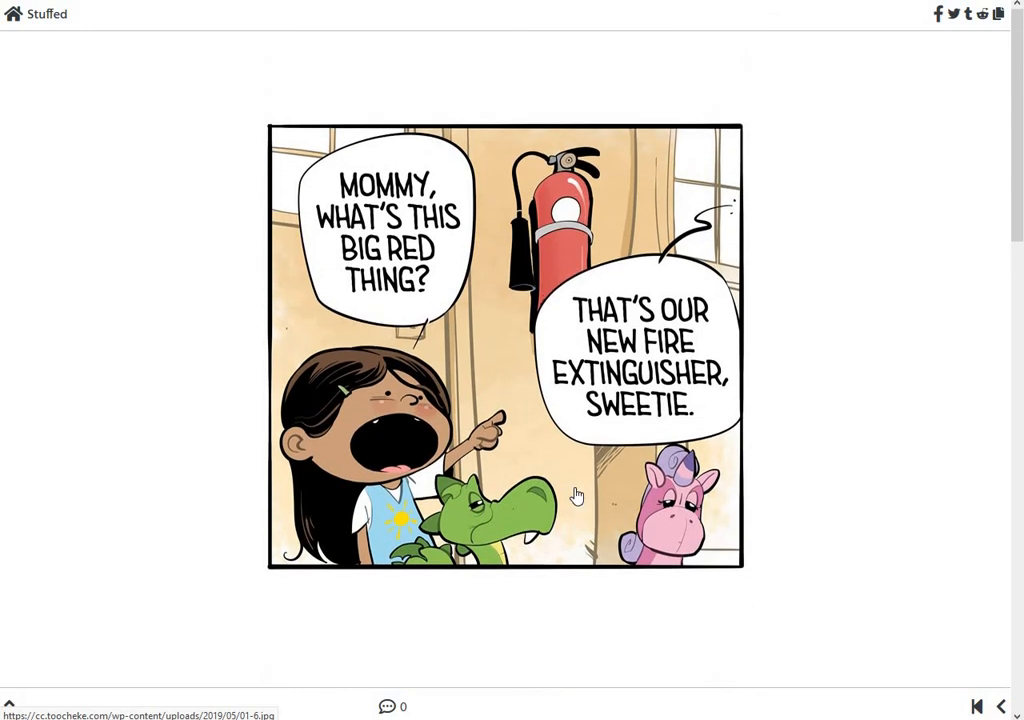
{"action": "left_click", "coordinate": [12, 22]}
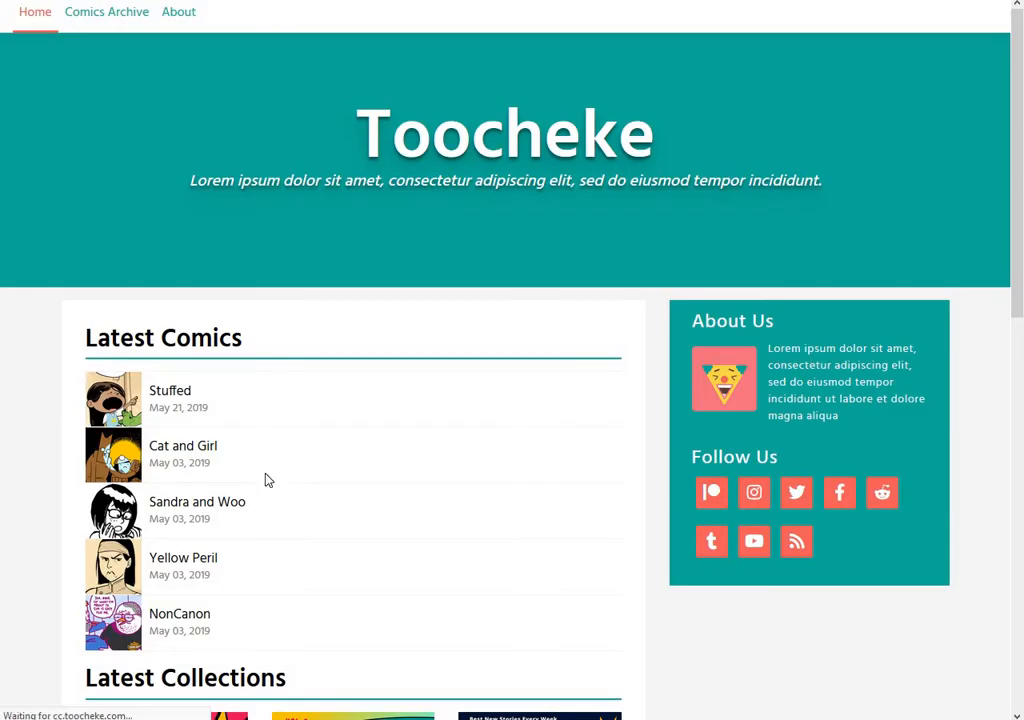
{"action": "scroll", "coordinate": [265, 480], "scroll_direction": "down", "scroll_amount": 4}
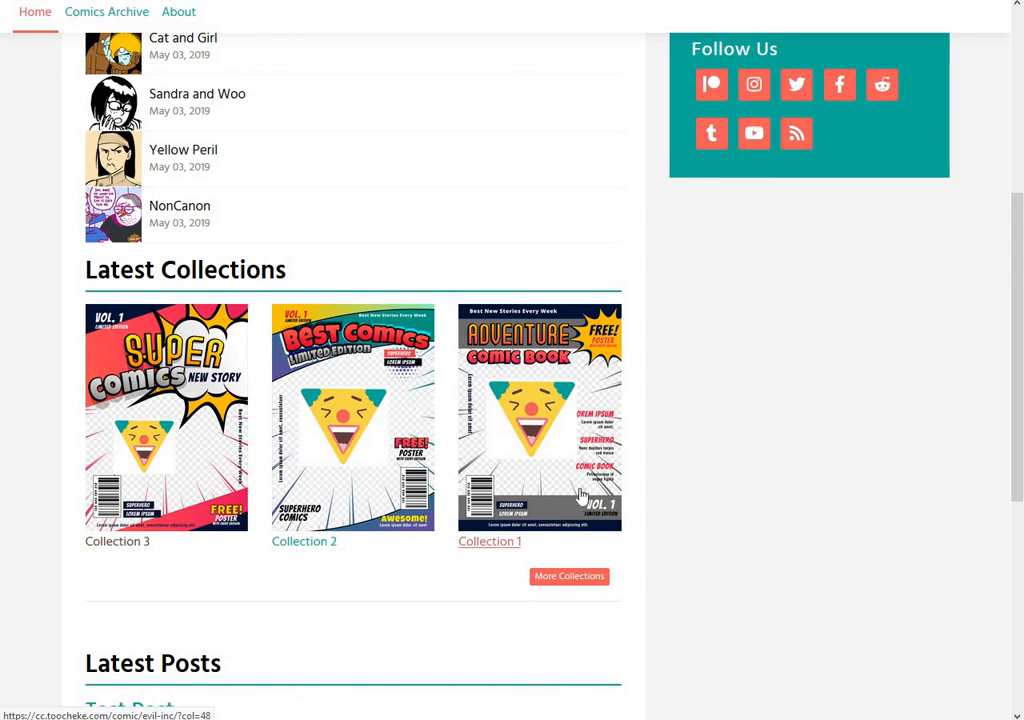
{"action": "scroll", "coordinate": [581, 496], "scroll_direction": "up", "scroll_amount": 4}
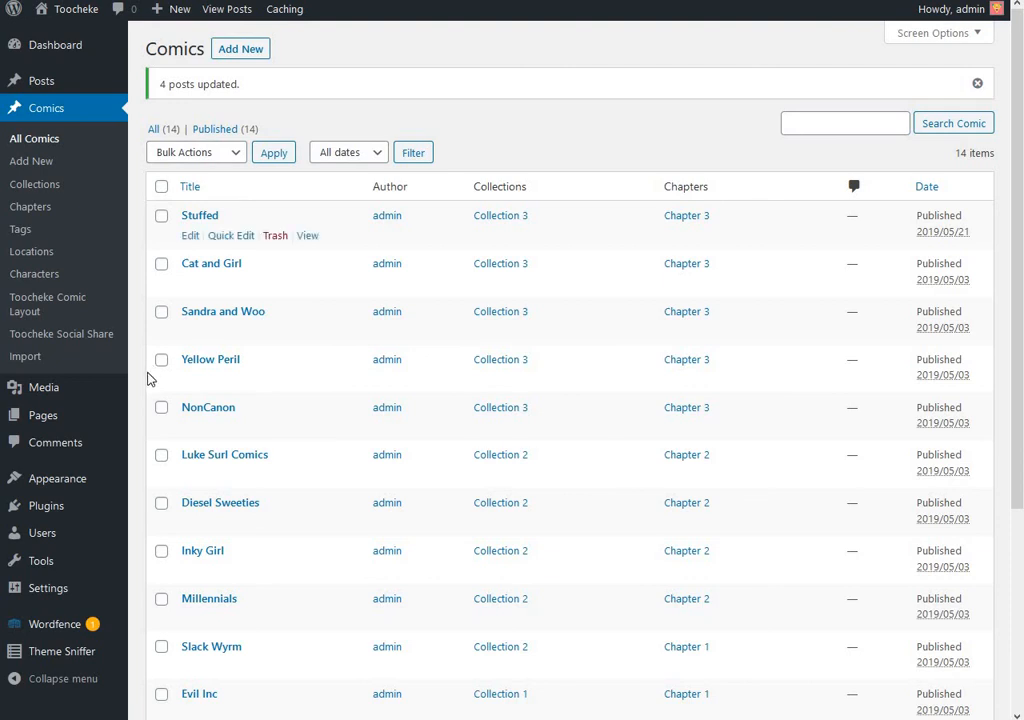
Open the theme customizer's home page layout settings, choose the layout with the row of book covers (Book 1, Book 2), and publish it
{"action": "mouse_move", "coordinate": [107, 485]}
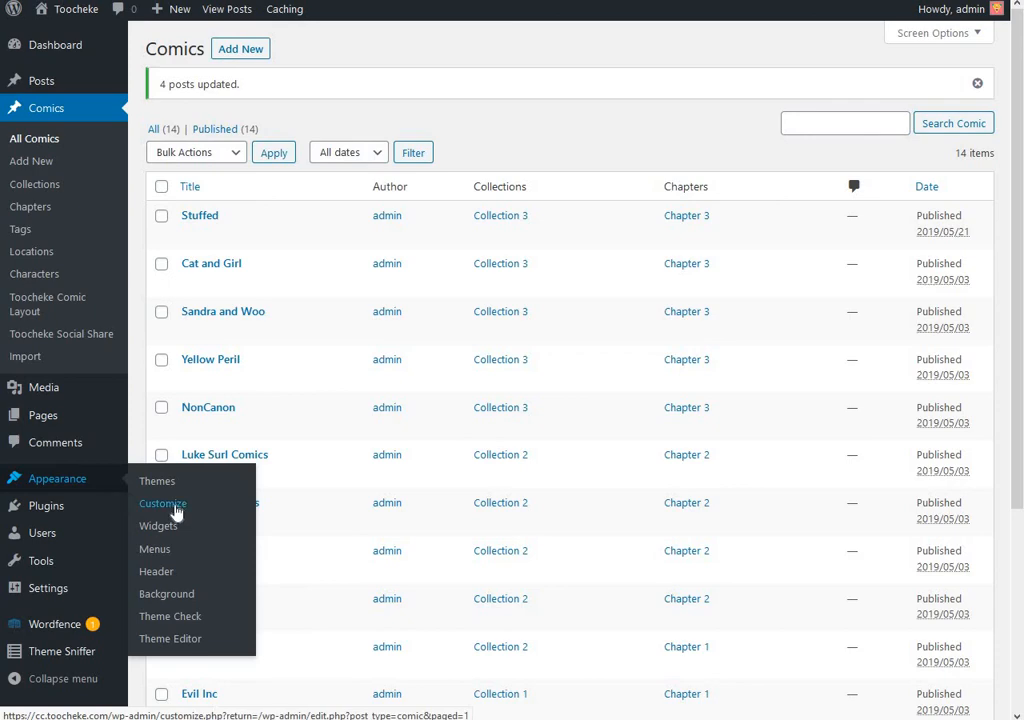
{"action": "left_click", "coordinate": [176, 512]}
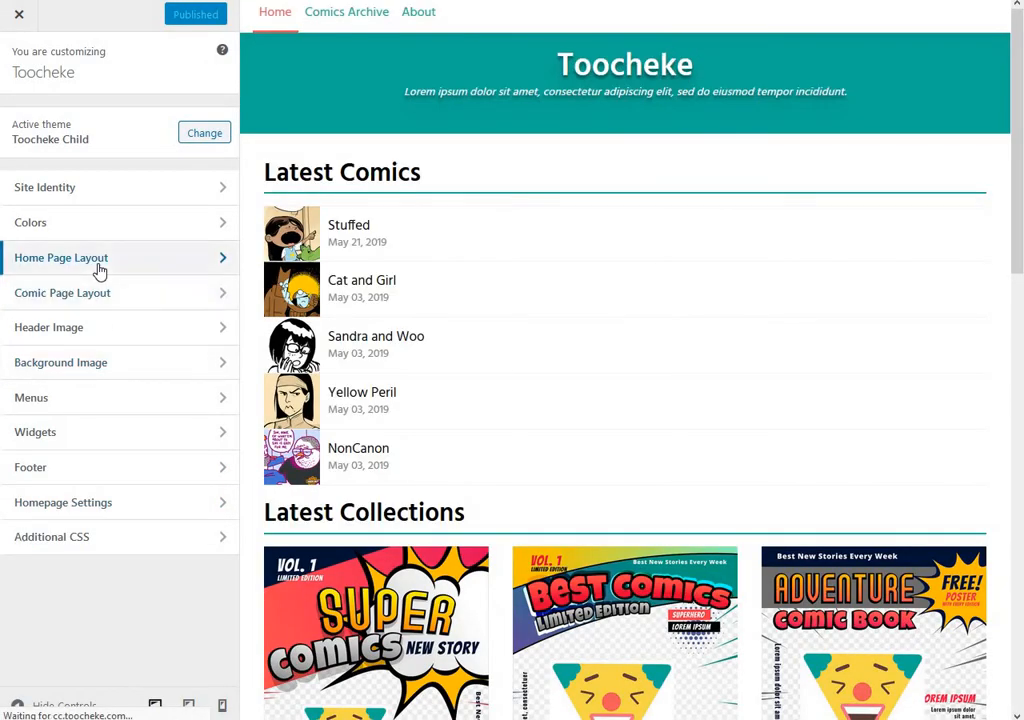
{"action": "left_click", "coordinate": [98, 264]}
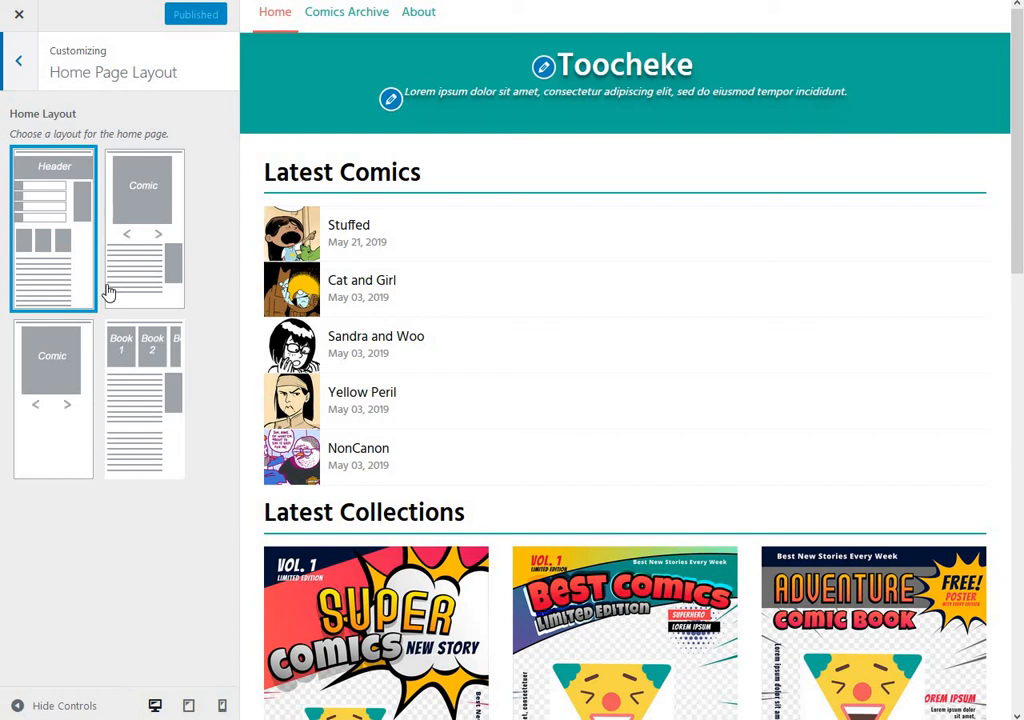
{"action": "left_click", "coordinate": [125, 437]}
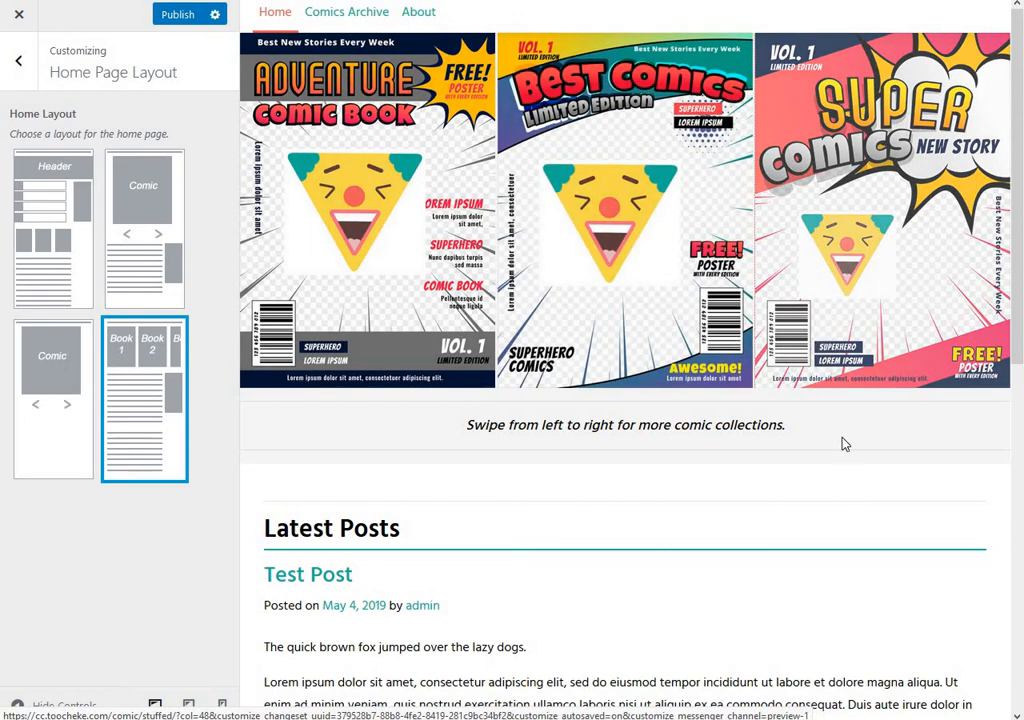
{"action": "left_click", "coordinate": [178, 30]}
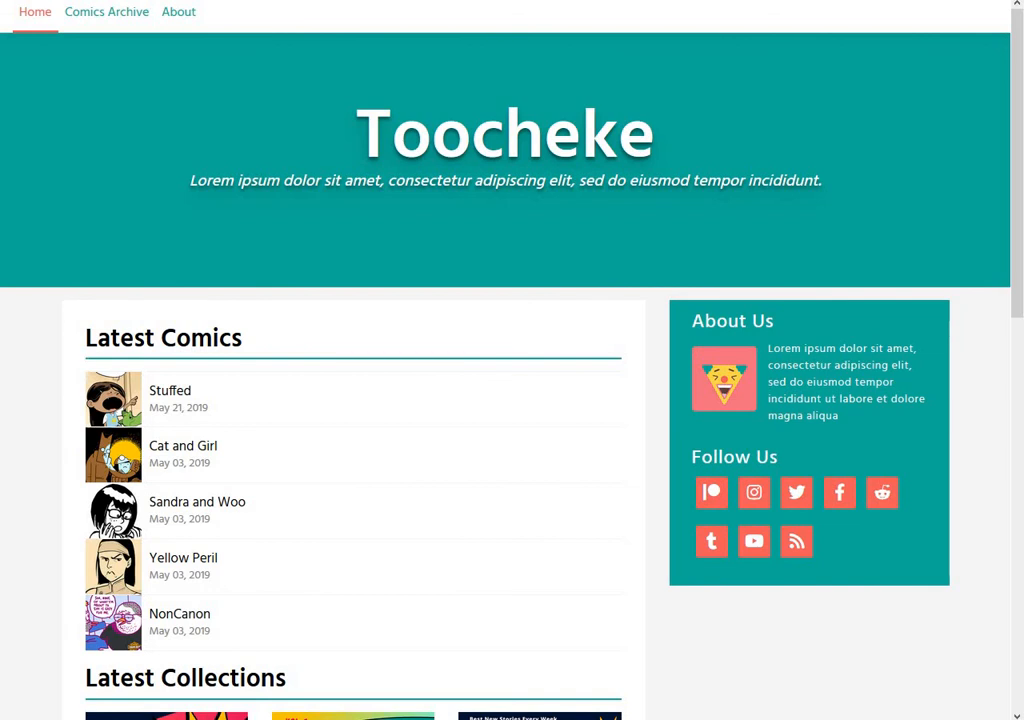
Reload the site's home page to check the new layout, open the Adventure Comic Book collection from its cover and look through Evil Inc
{"action": "key", "text": "F5"}
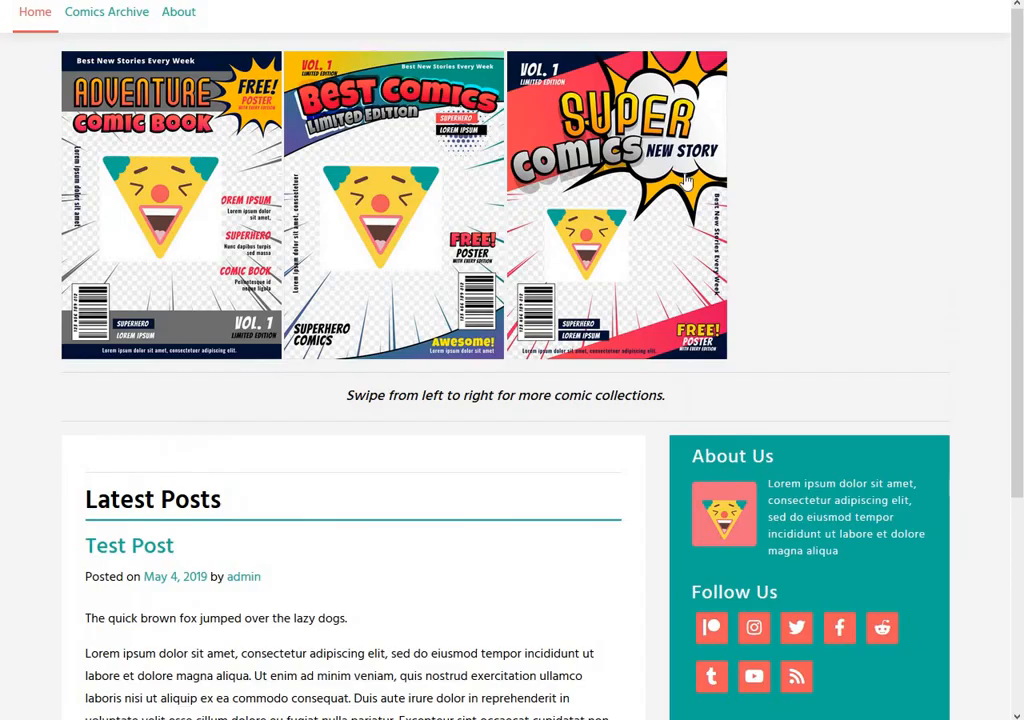
{"action": "scroll", "coordinate": [684, 182], "scroll_direction": "down", "scroll_amount": 3}
{"action": "scroll", "coordinate": [378, 224], "scroll_direction": "up", "scroll_amount": 3}
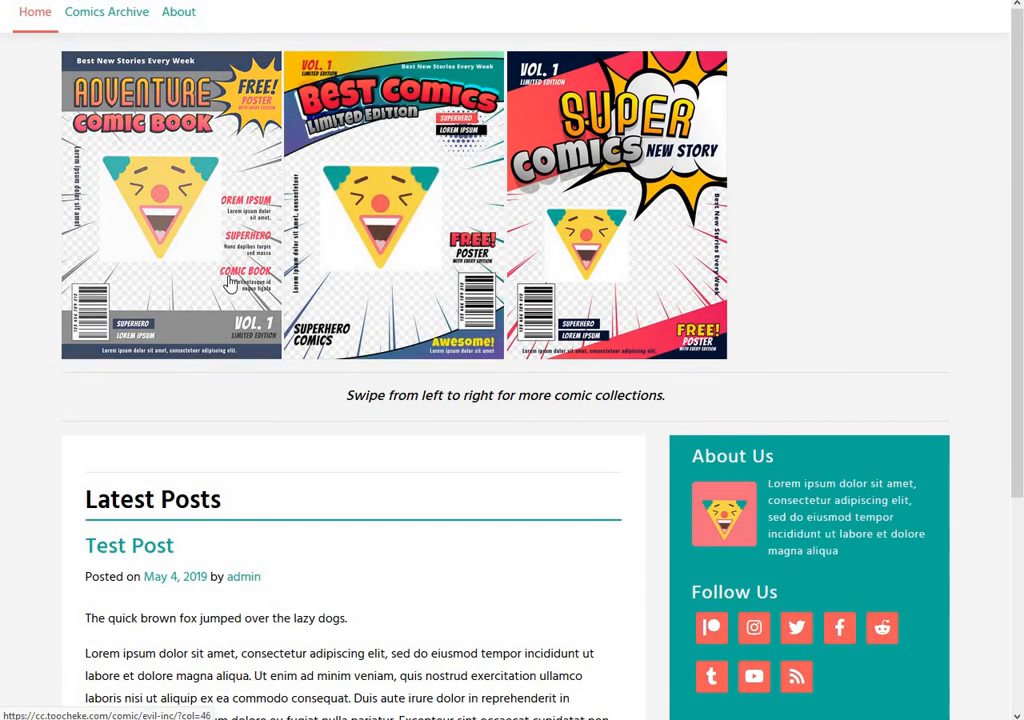
{"action": "left_click", "coordinate": [290, 256]}
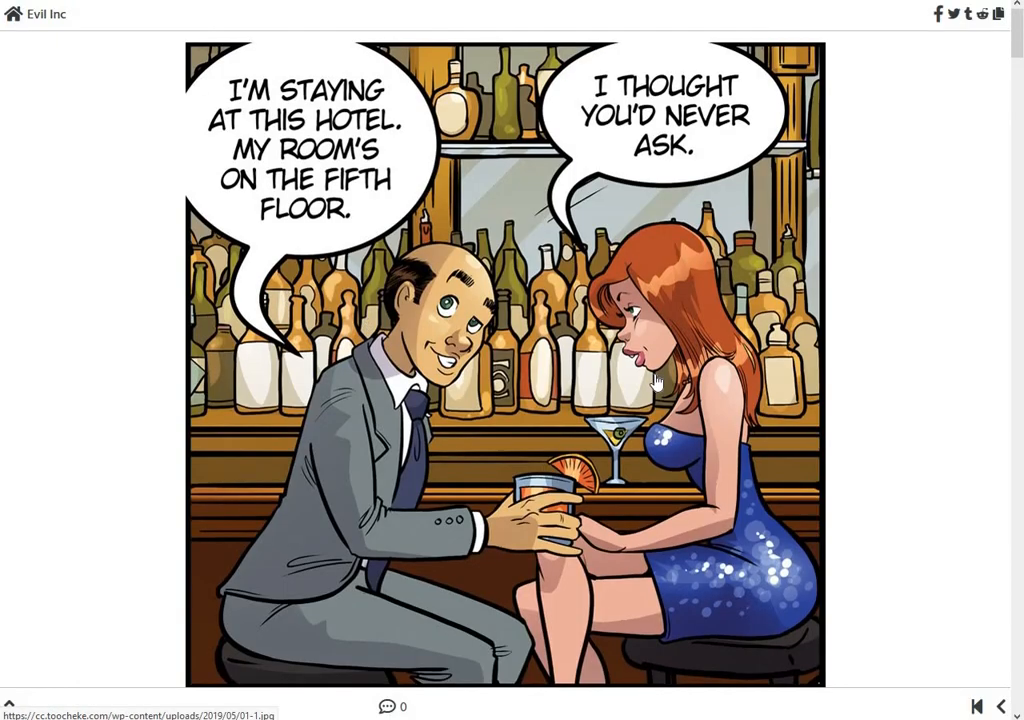
{"action": "scroll", "coordinate": [655, 380], "scroll_direction": "down", "scroll_amount": 20}
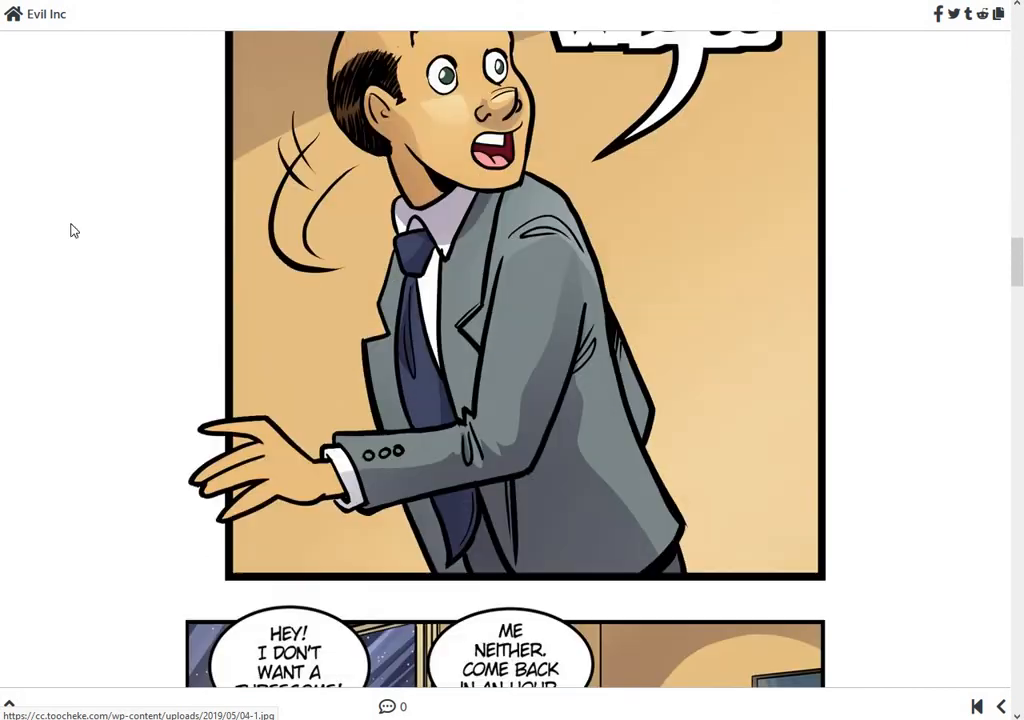
{"action": "scroll", "coordinate": [70, 230], "scroll_direction": "down", "scroll_amount": 5}
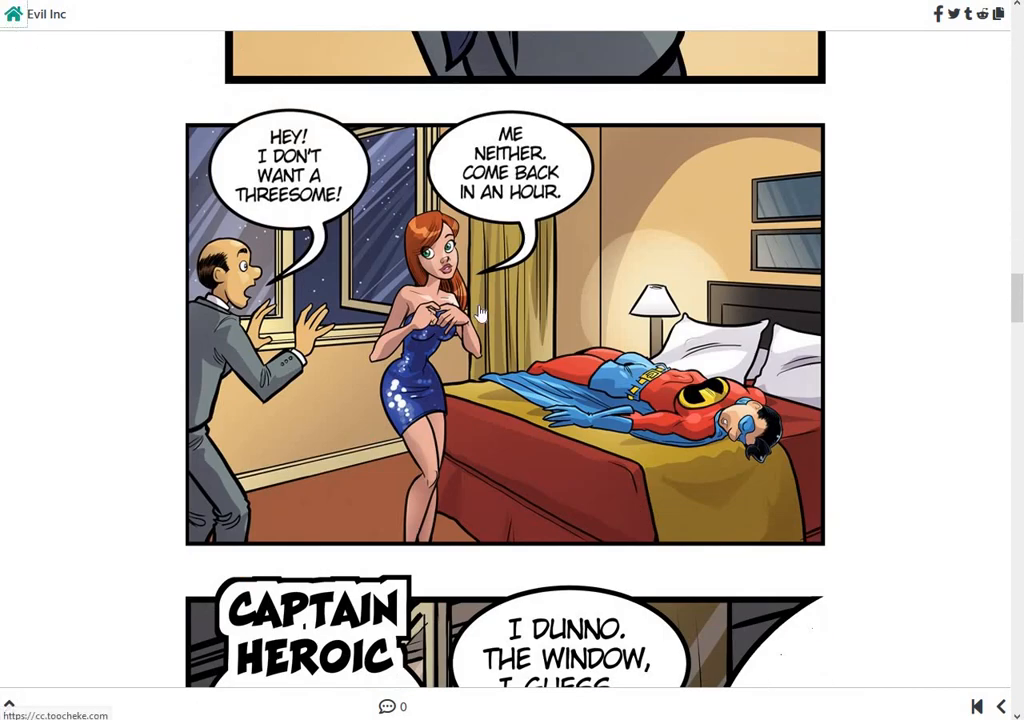